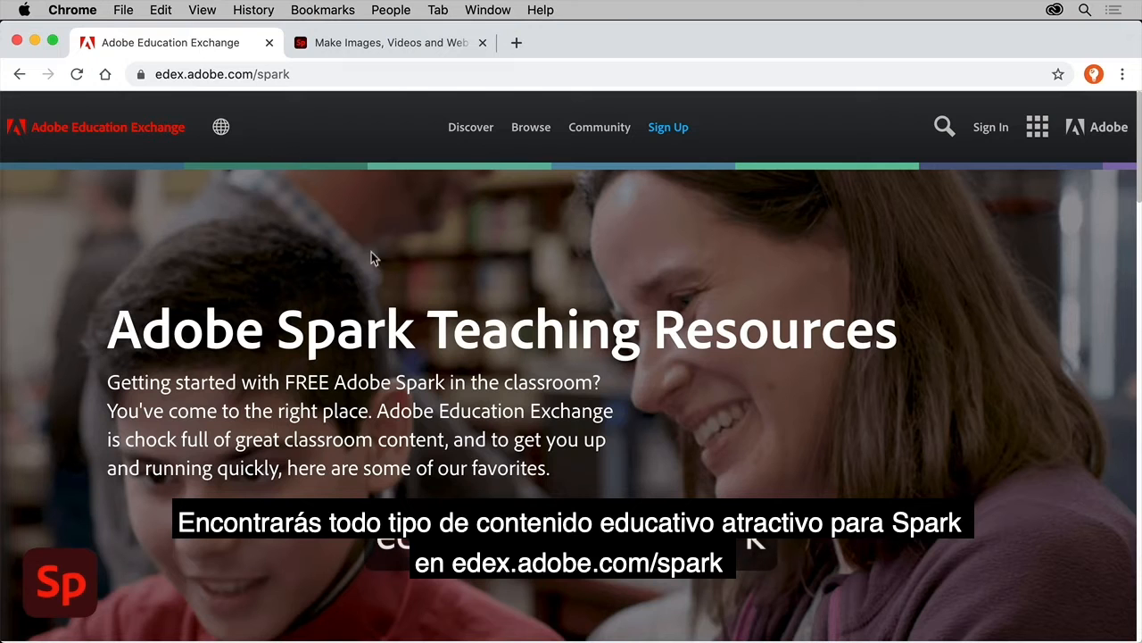
Step: Look over the teacher and student Spark content, and switch to the Spark project to return to its home page
{"action": "scroll", "coordinate": [678, 390], "scroll_direction": "down", "scroll_amount": 3}
{"action": "scroll", "coordinate": [677, 390], "scroll_direction": "down", "scroll_amount": 5}
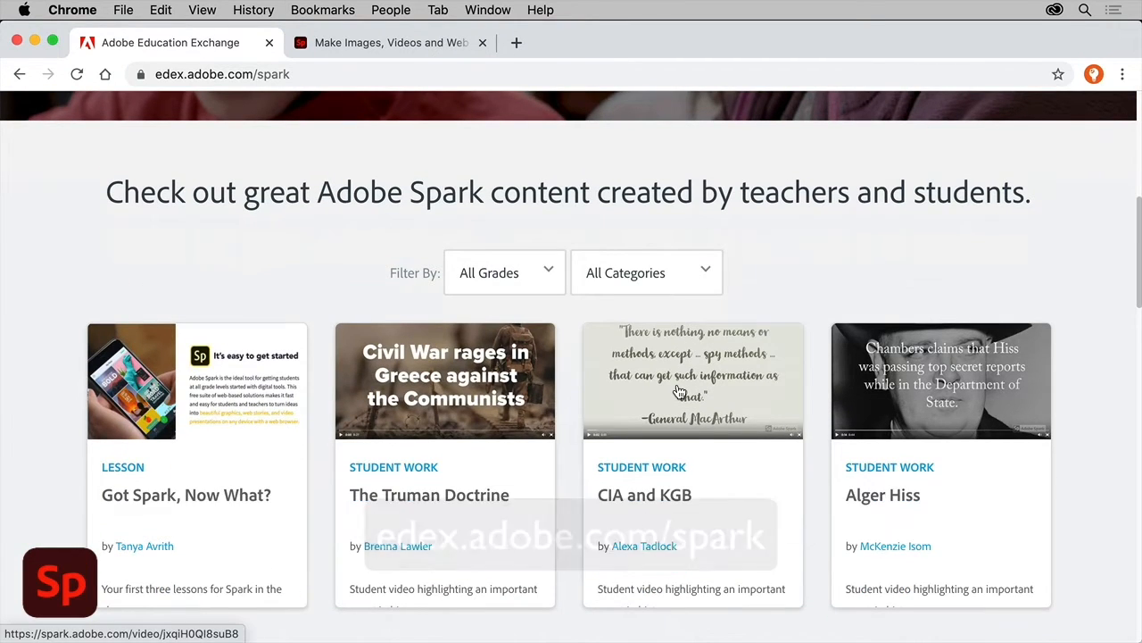
{"action": "left_click", "coordinate": [434, 41]}
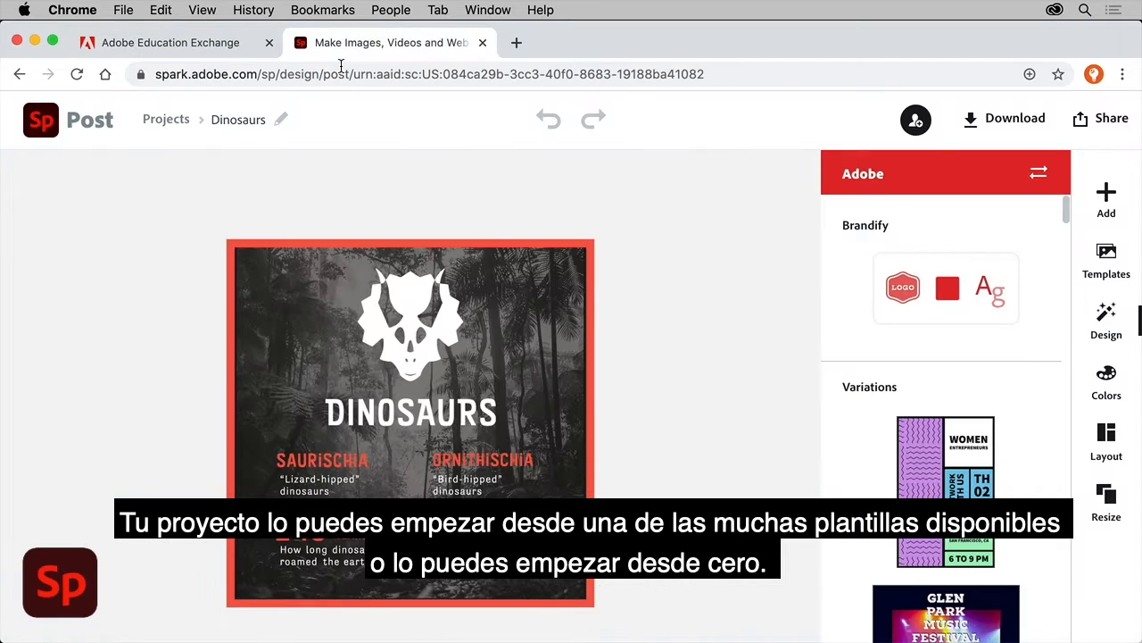
{"action": "left_click", "coordinate": [41, 119]}
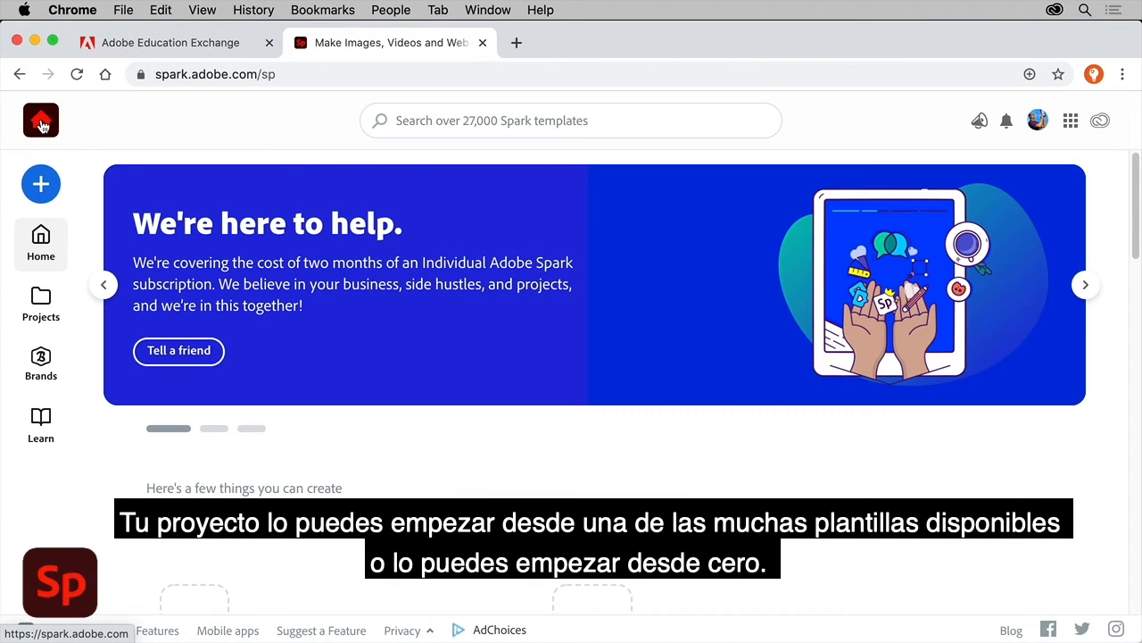
Step: Search the Spark templates for "infographic"
{"action": "left_click", "coordinate": [41, 183]}
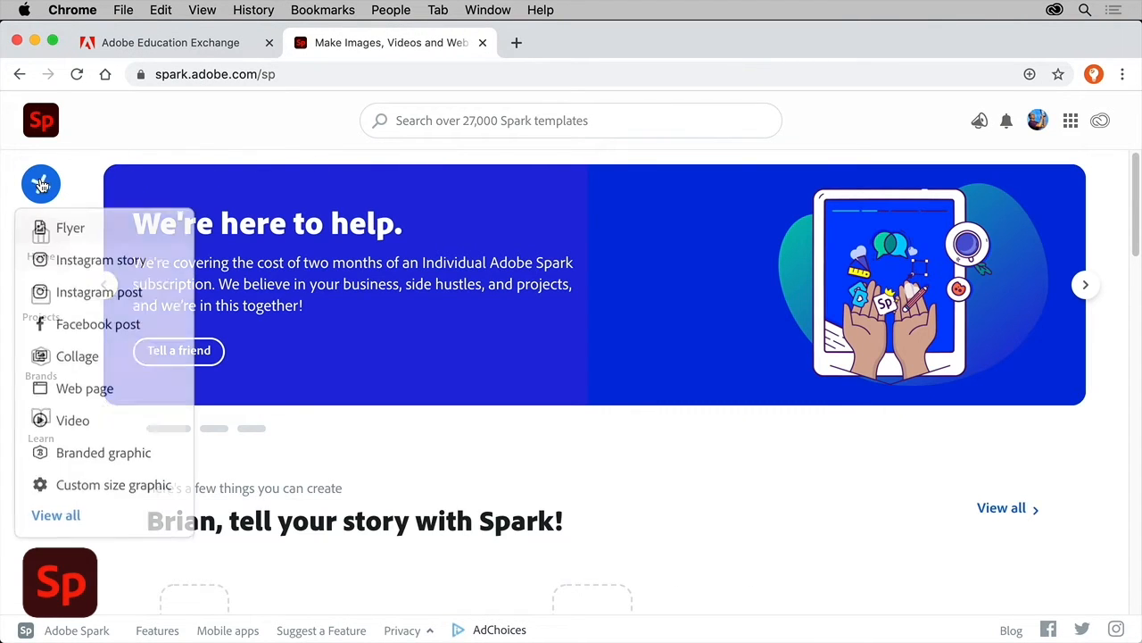
{"action": "left_click", "coordinate": [40, 184]}
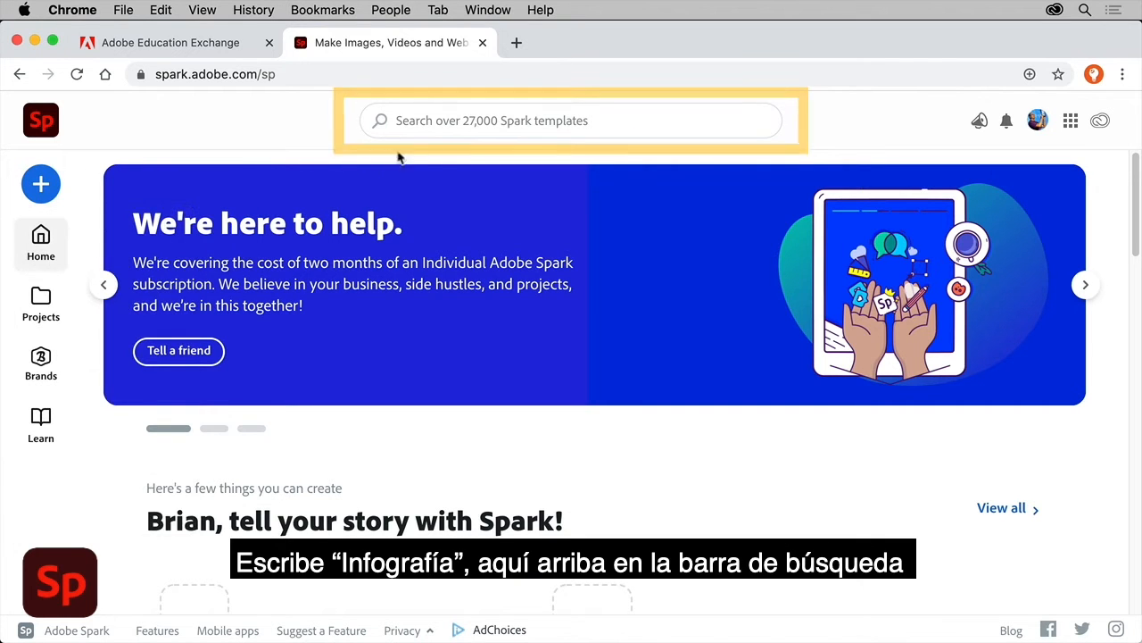
{"action": "left_click", "coordinate": [490, 121]}
{"action": "type", "text": "infographic"}
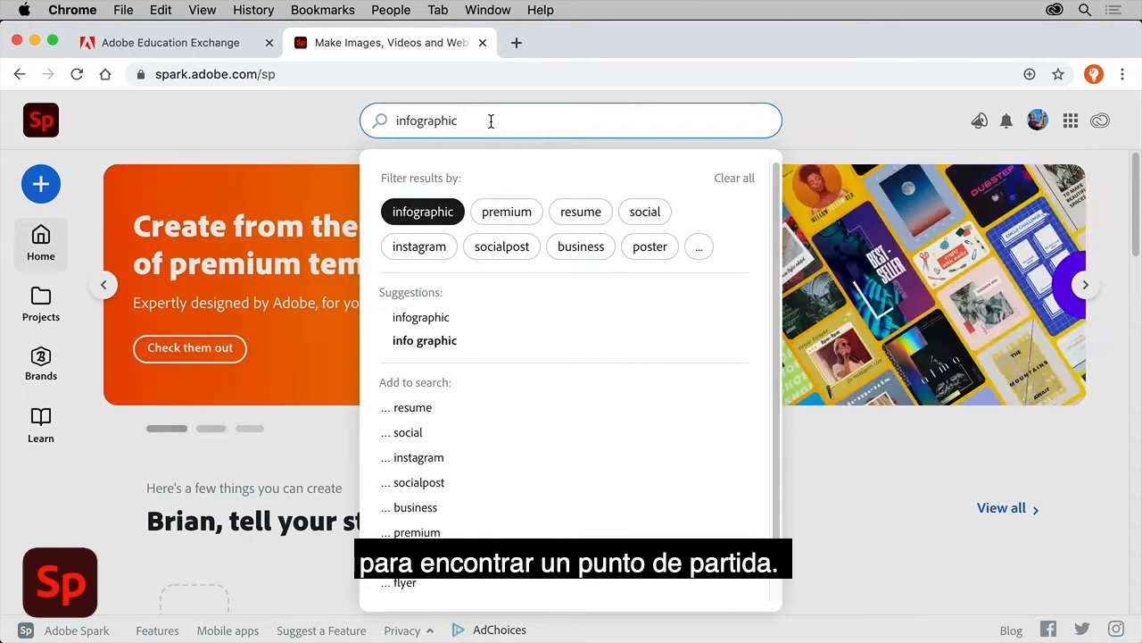
{"action": "key", "text": "Return"}
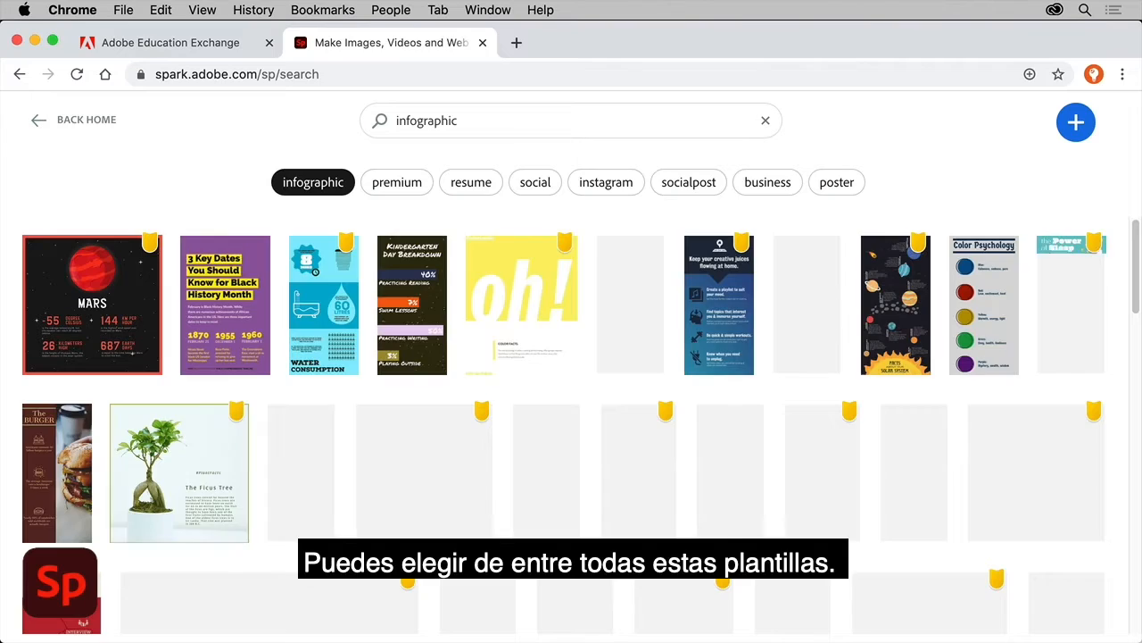
Step: Look through the infographic templates and start a new project from the premium Mars template
{"action": "scroll", "coordinate": [605, 470], "scroll_direction": "down", "scroll_amount": 10}
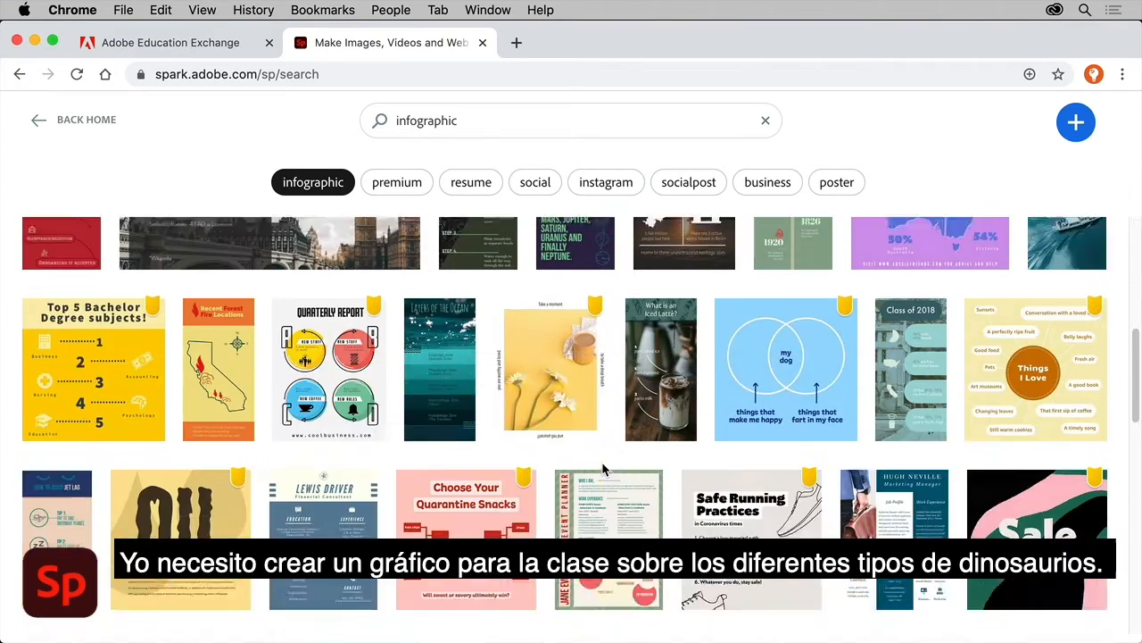
{"action": "scroll", "coordinate": [604, 470], "scroll_direction": "down", "scroll_amount": 5}
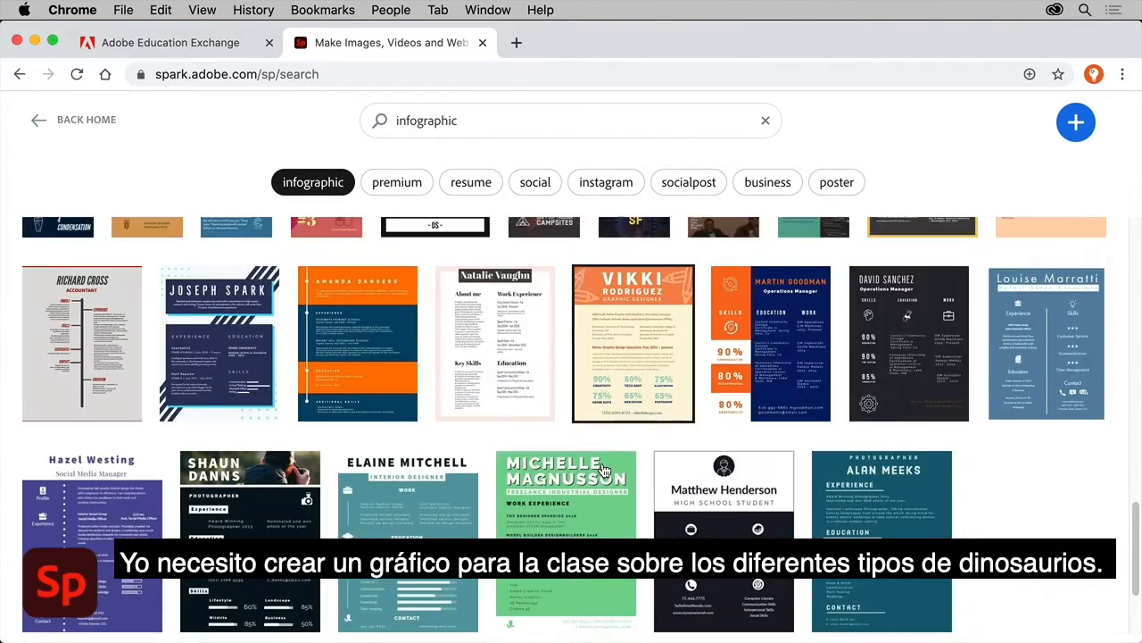
{"action": "scroll", "coordinate": [603, 465], "scroll_direction": "down", "scroll_amount": 10}
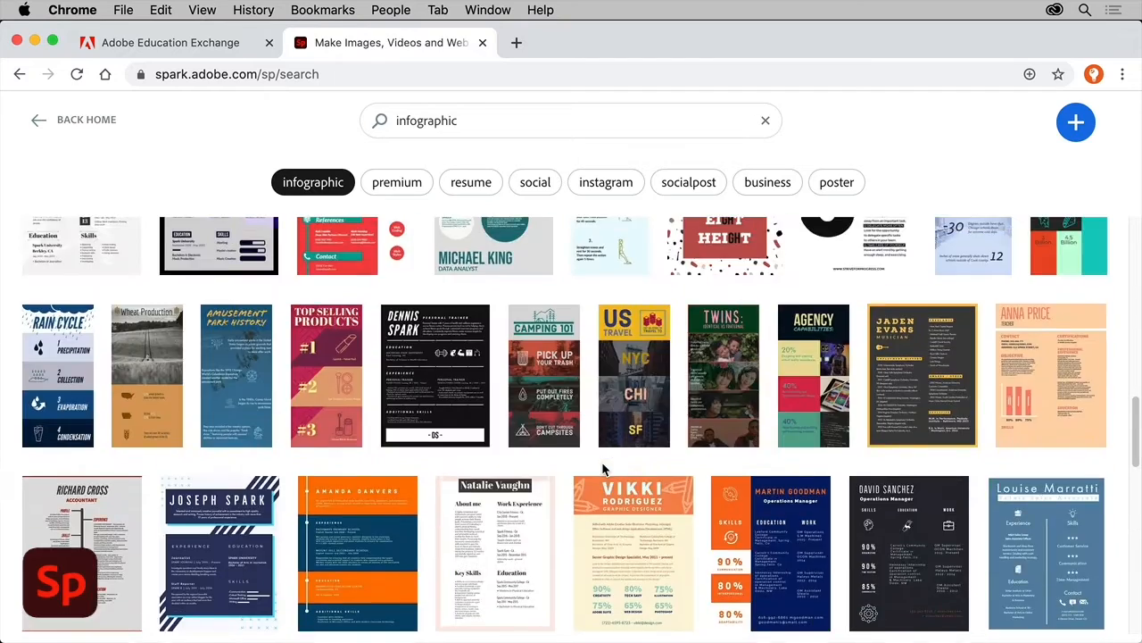
{"action": "scroll", "coordinate": [604, 470], "scroll_direction": "up", "scroll_amount": 5}
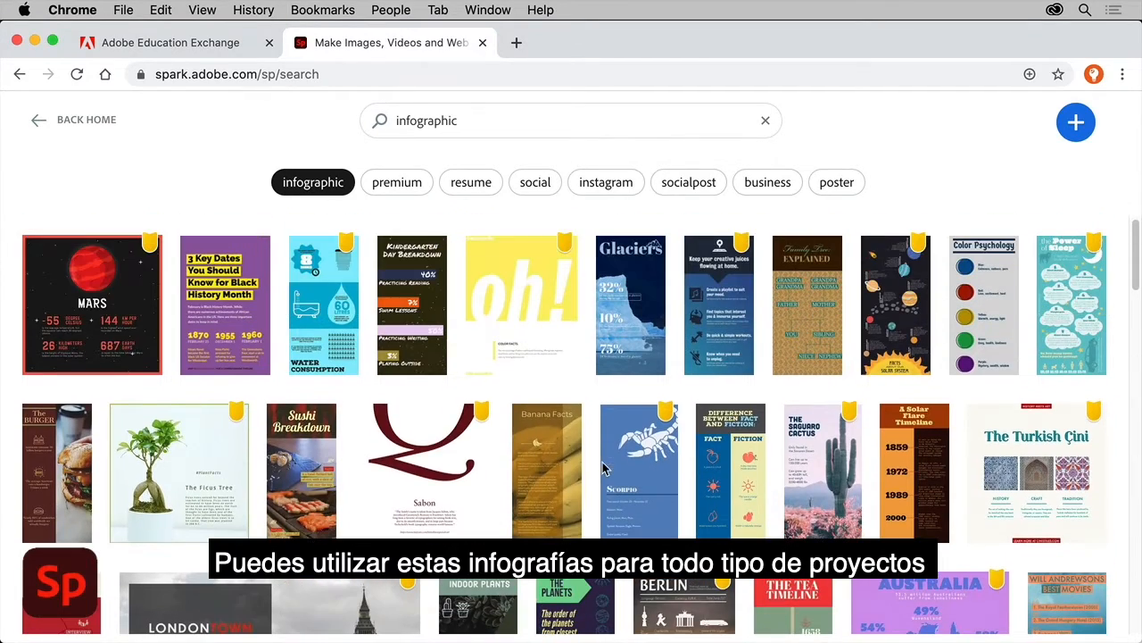
{"action": "left_click", "coordinate": [124, 331]}
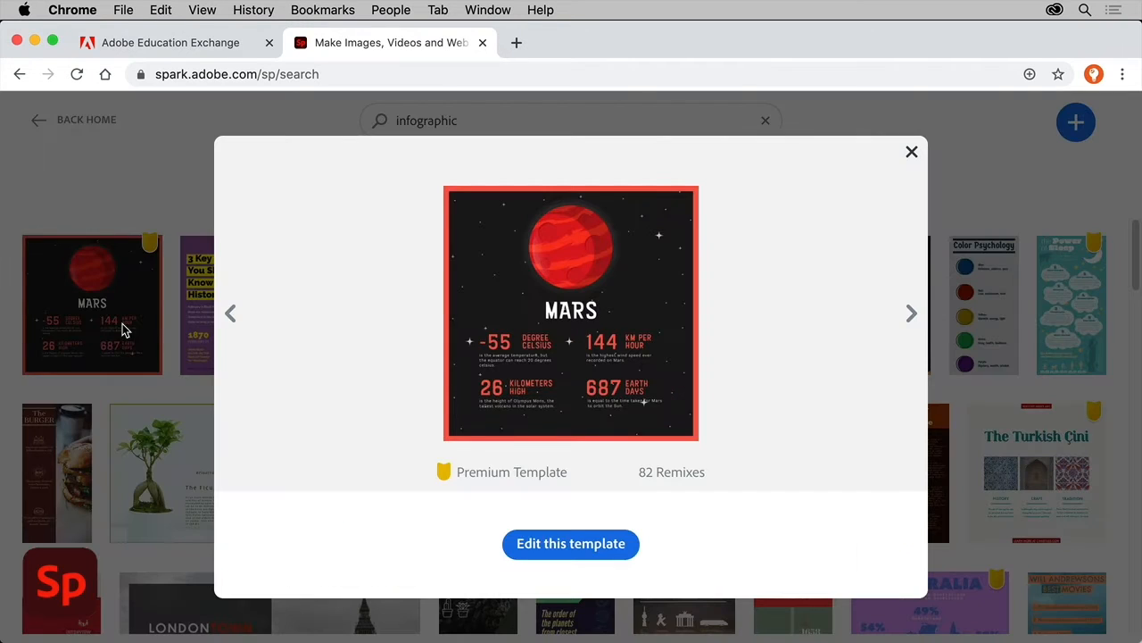
{"action": "left_click", "coordinate": [594, 535]}
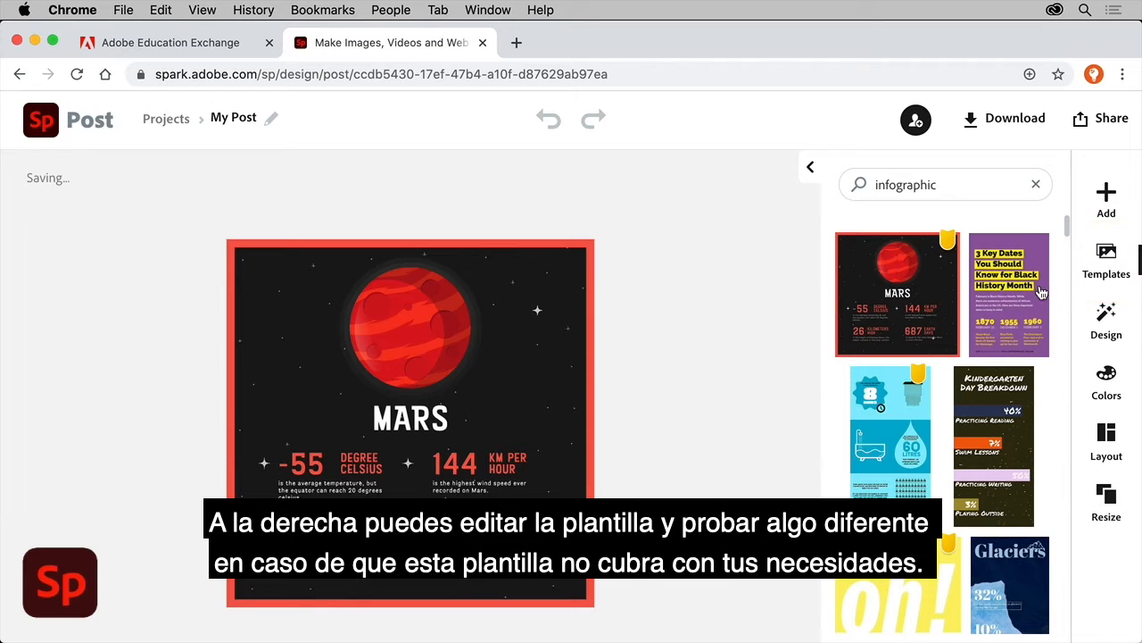
Step: Preview the Kindergarten Day Breakdown template and dismiss it without creating a project from it
{"action": "left_click", "coordinate": [1001, 416]}
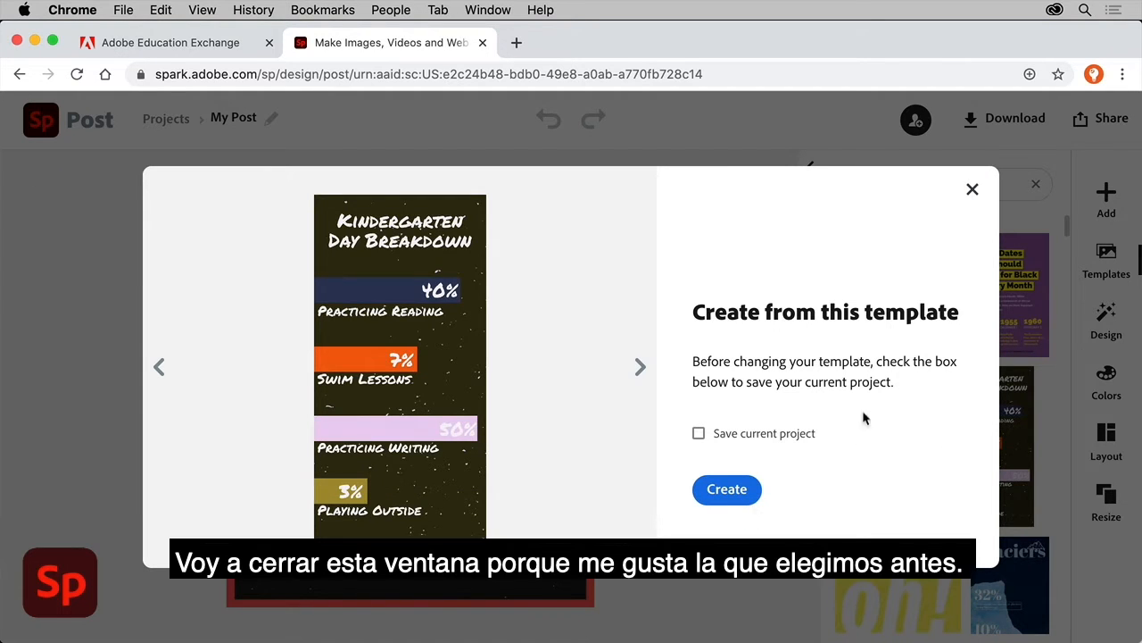
{"action": "left_click", "coordinate": [972, 190]}
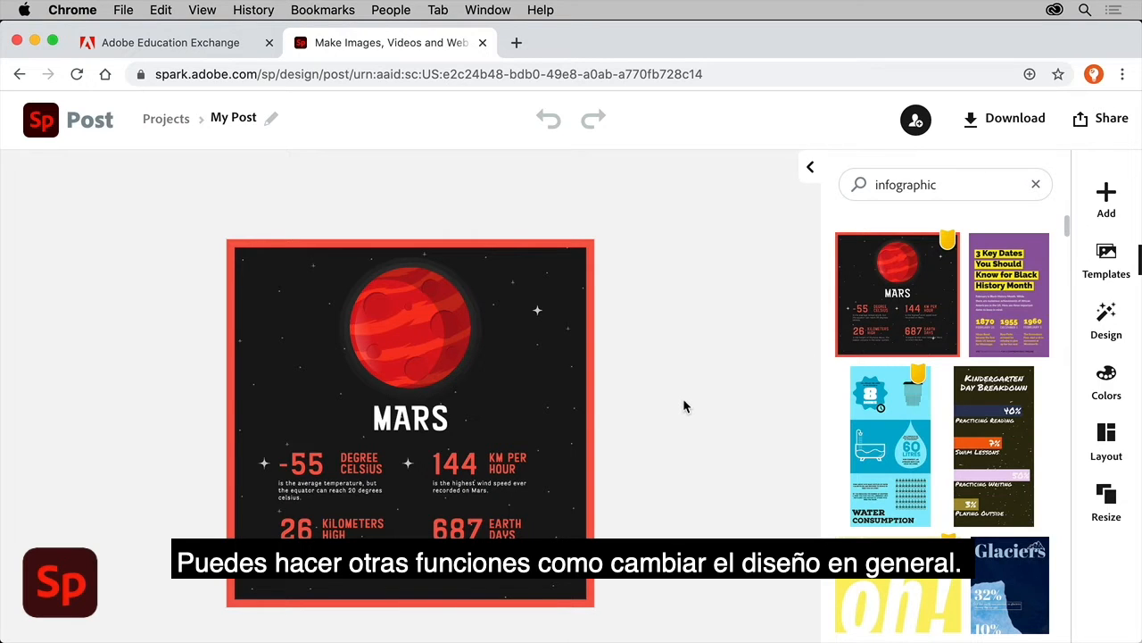
Step: Try the Open Mic Night design variation on the Mars post, and undo it
{"action": "left_click", "coordinate": [1110, 317]}
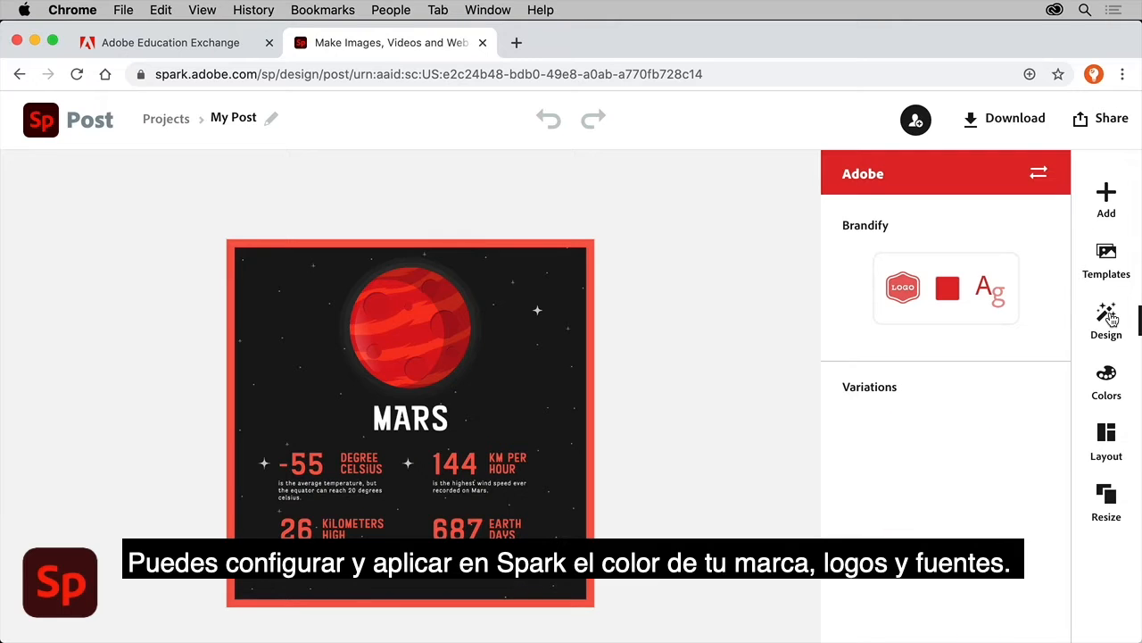
{"action": "mouse_move", "coordinate": [1017, 313]}
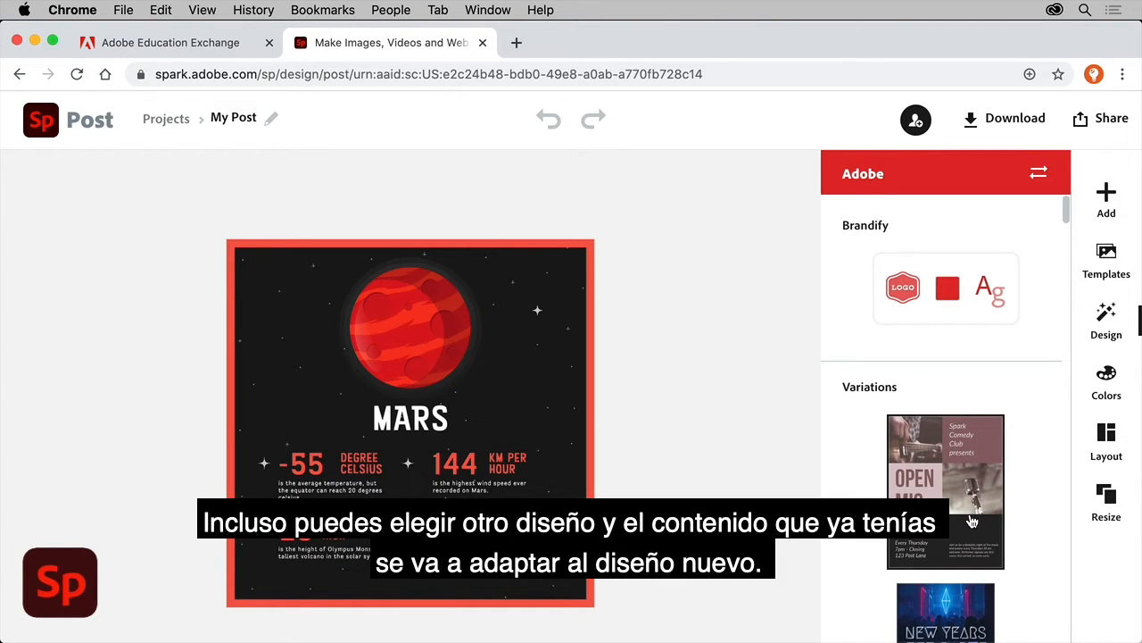
{"action": "mouse_move", "coordinate": [972, 522]}
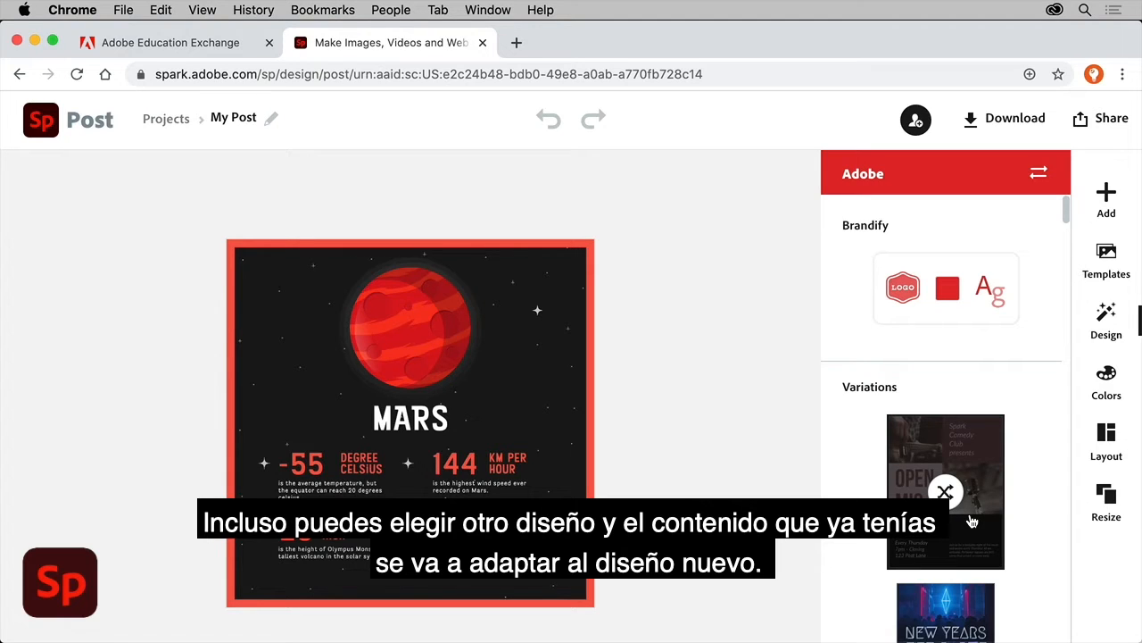
{"action": "left_click", "coordinate": [972, 521]}
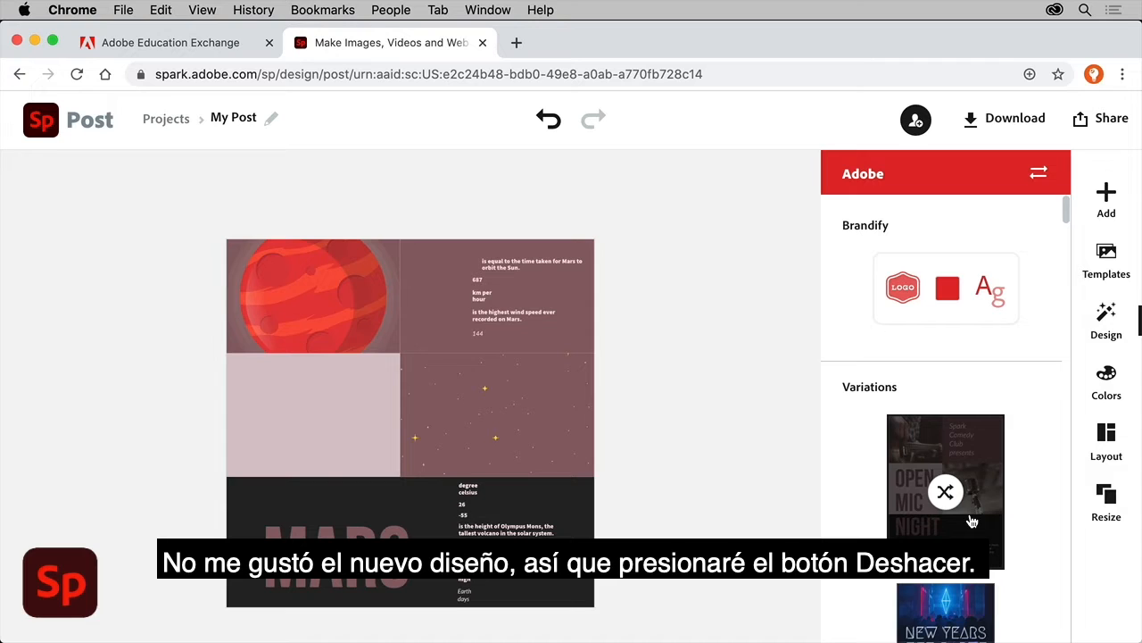
{"action": "left_click", "coordinate": [559, 123]}
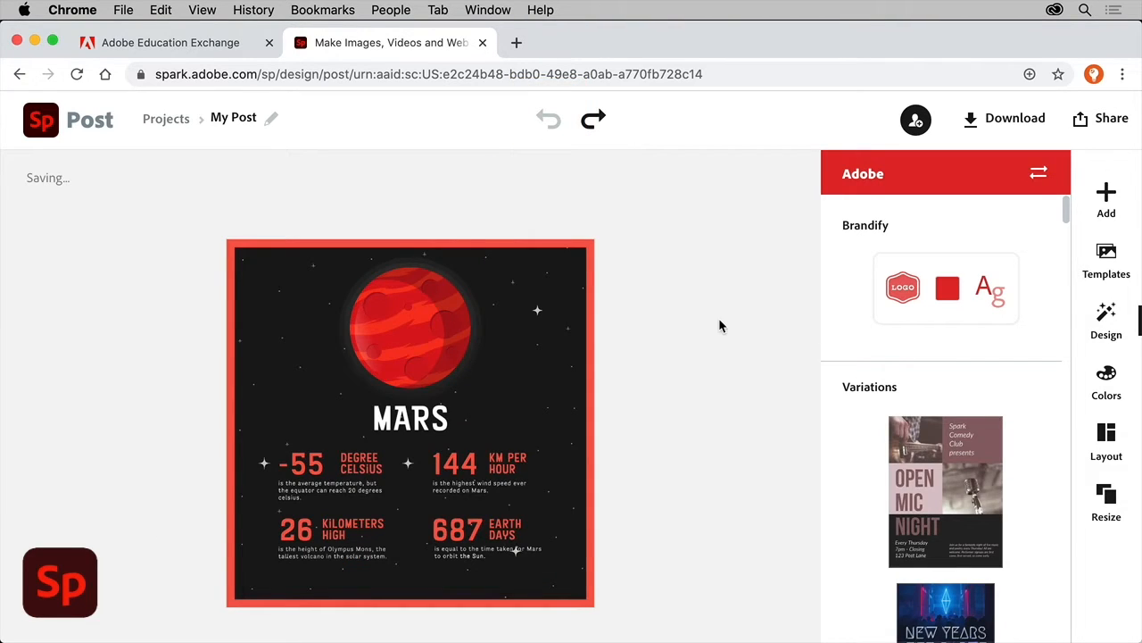
Step: Replace the MARS title with "DINOSAURS", enlarge it to a size of about 101.7, and deselect it
{"action": "double_click", "coordinate": [407, 430]}
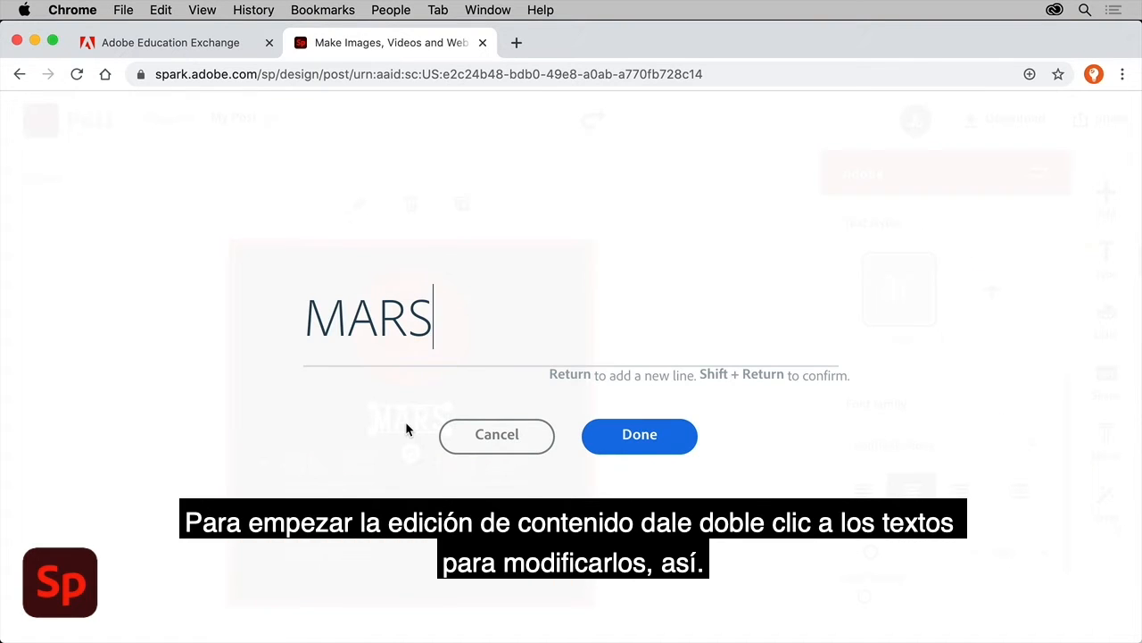
{"action": "left_click", "coordinate": [447, 435]}
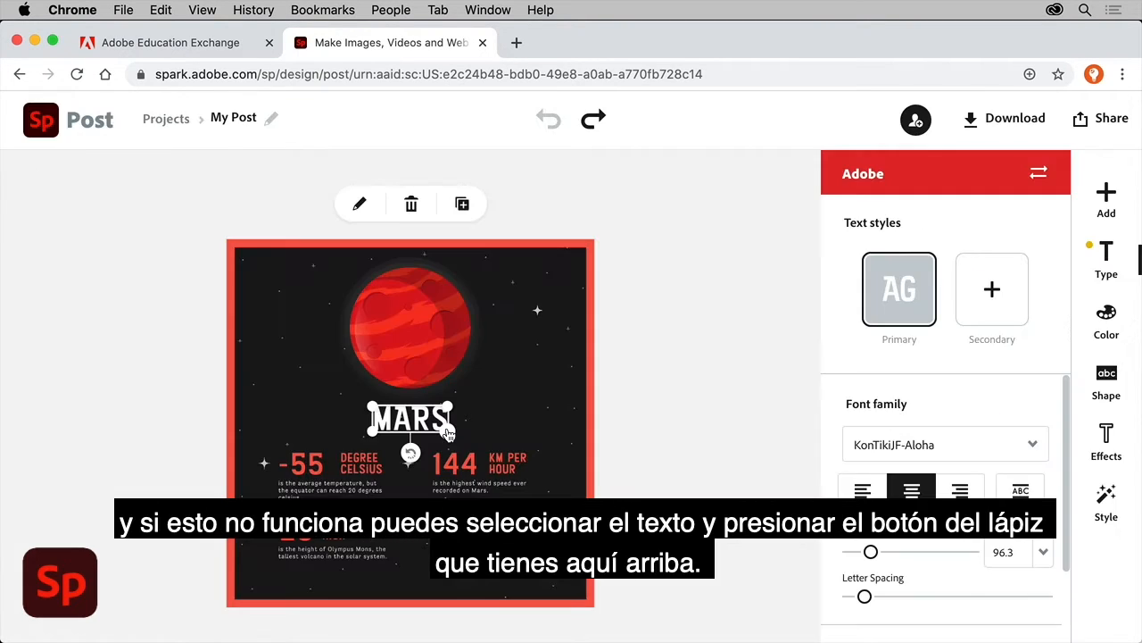
{"action": "left_click", "coordinate": [360, 206]}
{"action": "double_click", "coordinate": [412, 343]}
{"action": "type", "text": "DI"}
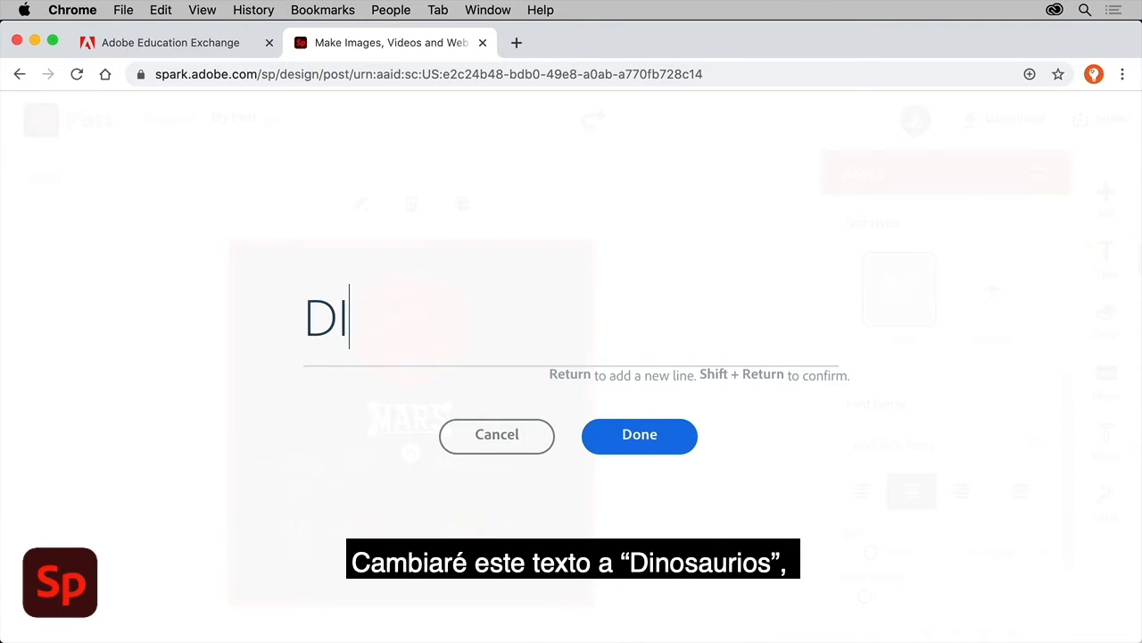
{"action": "type", "text": "NOSAUR"}
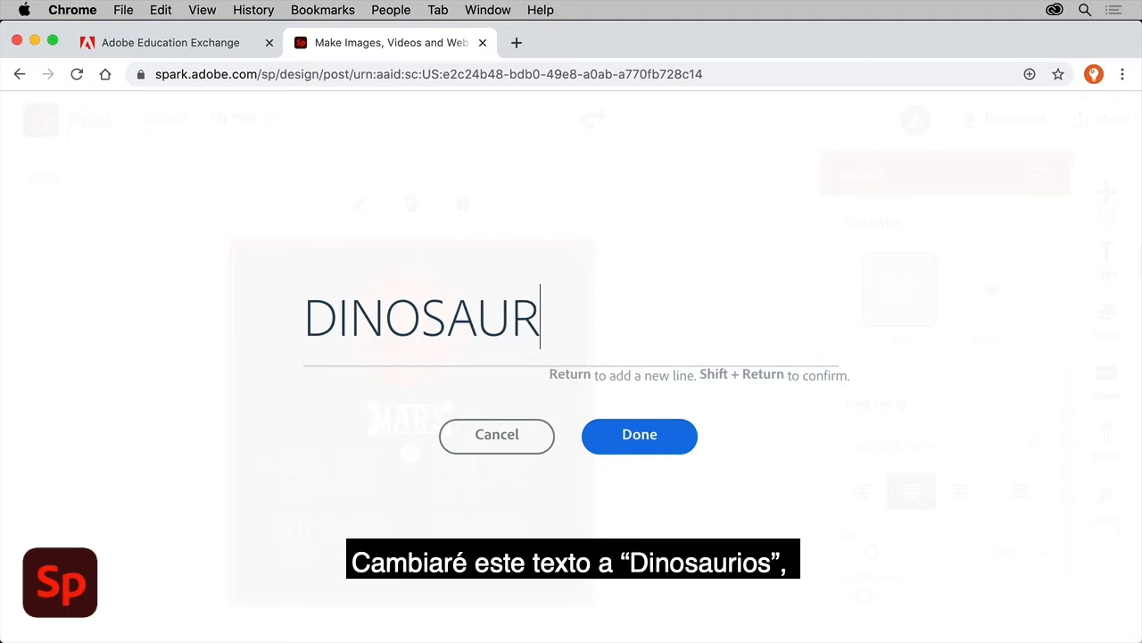
{"action": "type", "text": "S"}
{"action": "left_click", "coordinate": [628, 431]}
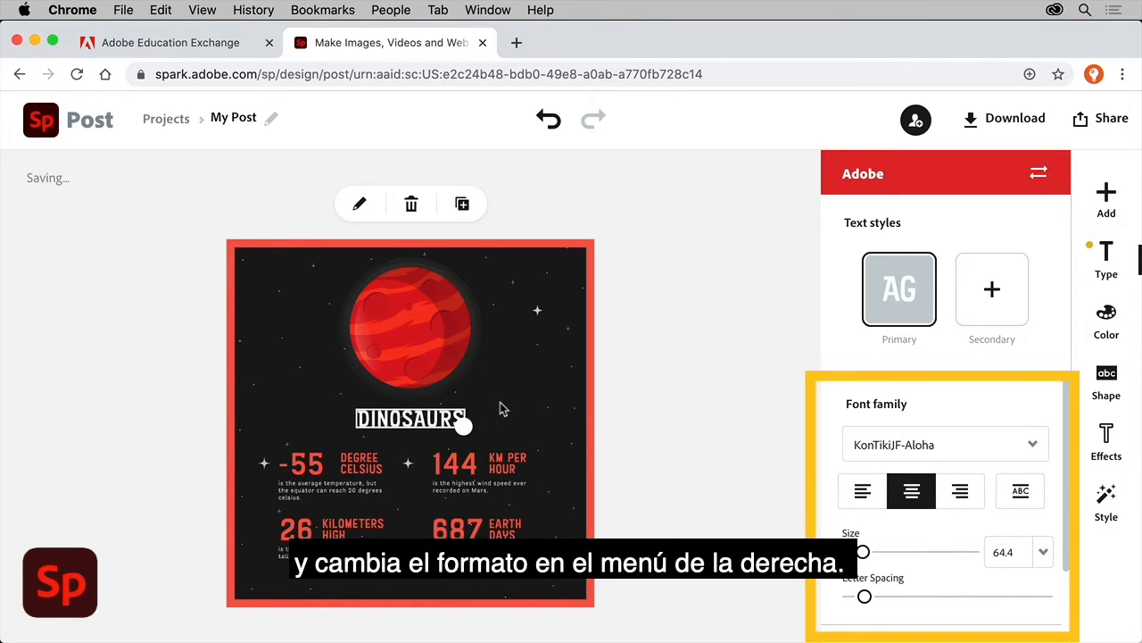
{"action": "mouse_move", "coordinate": [465, 426]}
{"action": "left_mouse_down"}
{"action": "mouse_move", "coordinate": [538, 434]}
{"action": "mouse_move", "coordinate": [457, 423]}
{"action": "mouse_move", "coordinate": [468, 422]}
{"action": "left_mouse_up"}
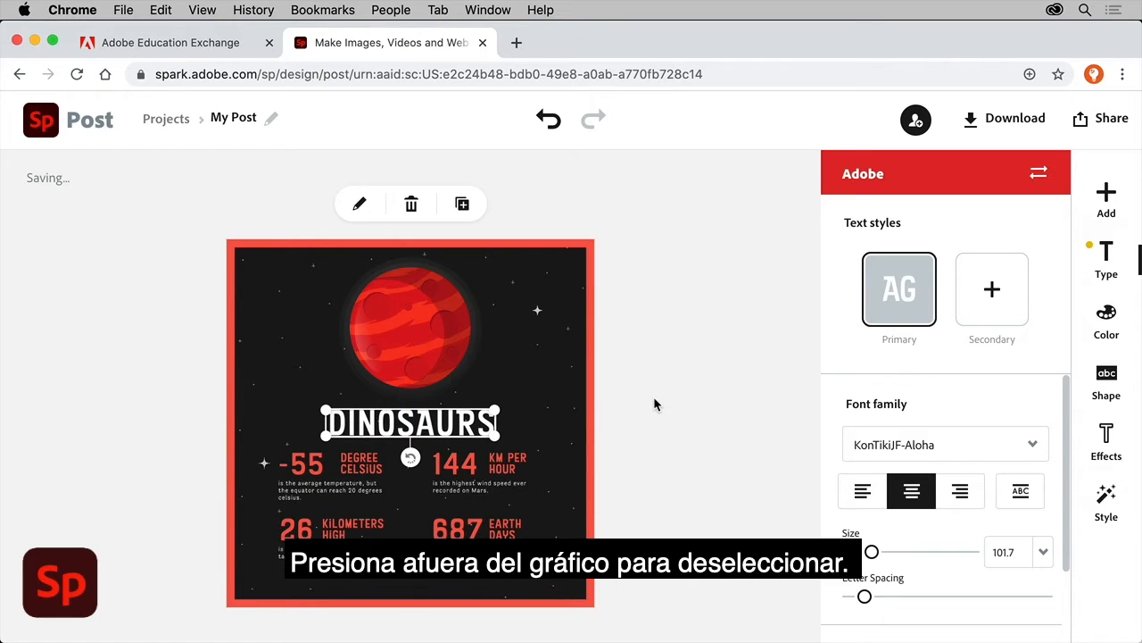
{"action": "left_click", "coordinate": [654, 404]}
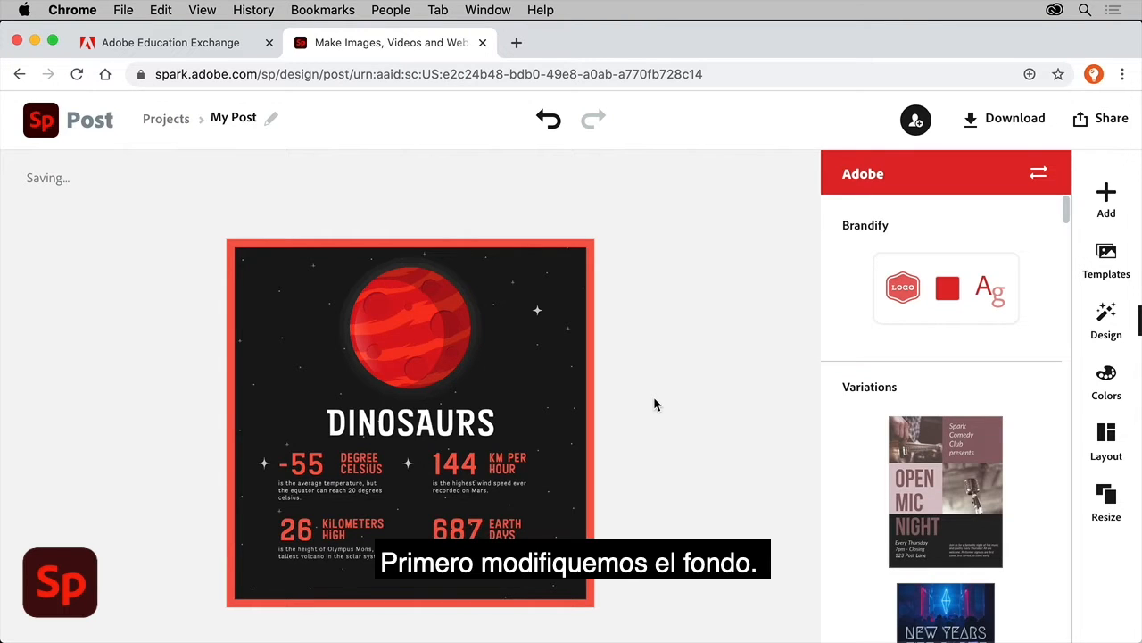
Step: Replace the starry background with the jungle photo from a free-photo search for "dinosaur land", and lower its opacity to a little under half
{"action": "left_click", "coordinate": [537, 346]}
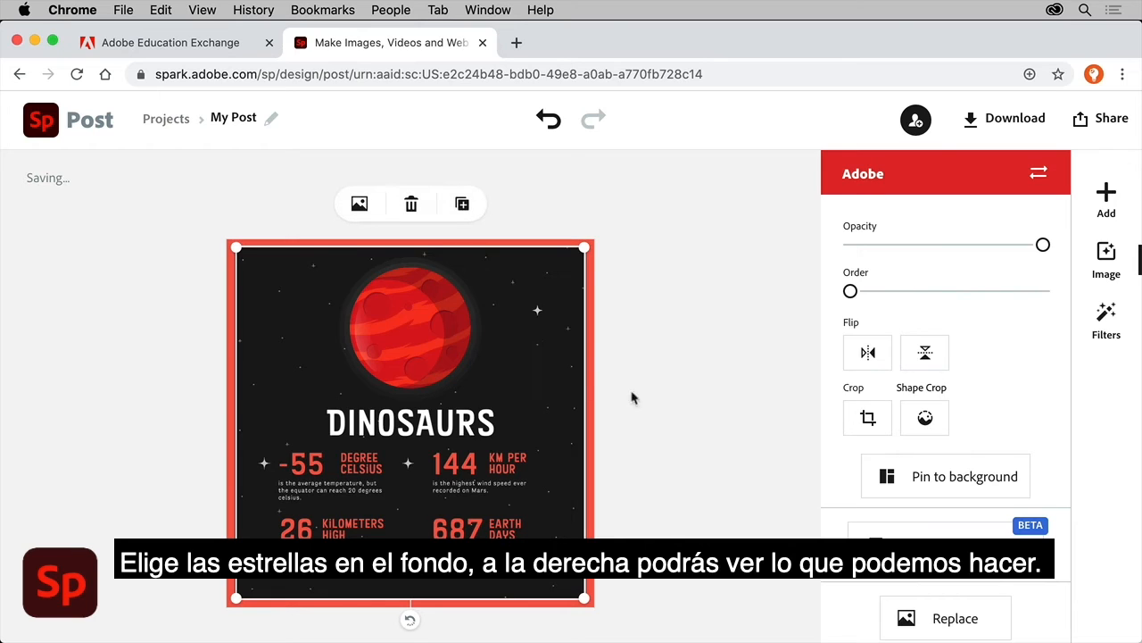
{"action": "left_click", "coordinate": [858, 367]}
{"action": "left_click", "coordinate": [858, 367]}
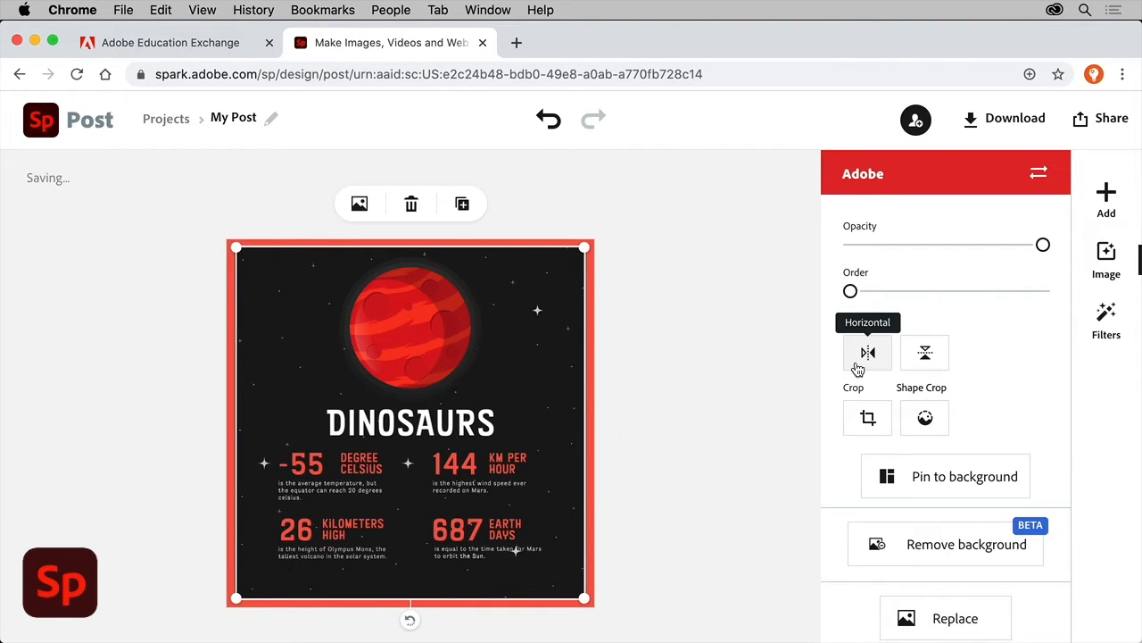
{"action": "left_click", "coordinate": [919, 614]}
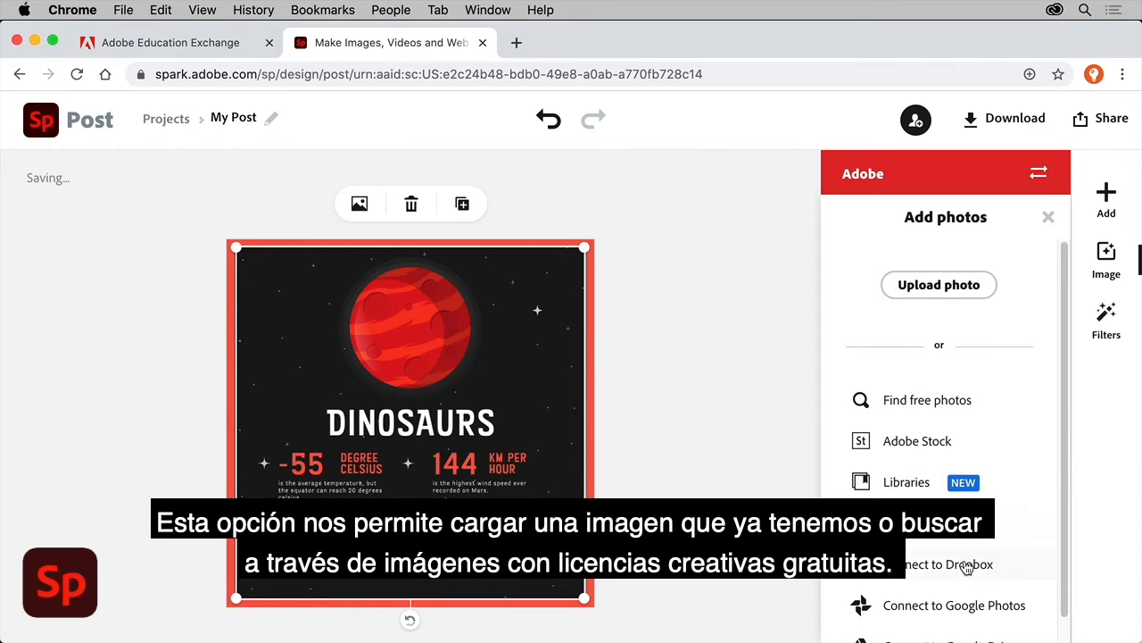
{"action": "left_click", "coordinate": [964, 404]}
{"action": "type", "text": "dinosaur land"}
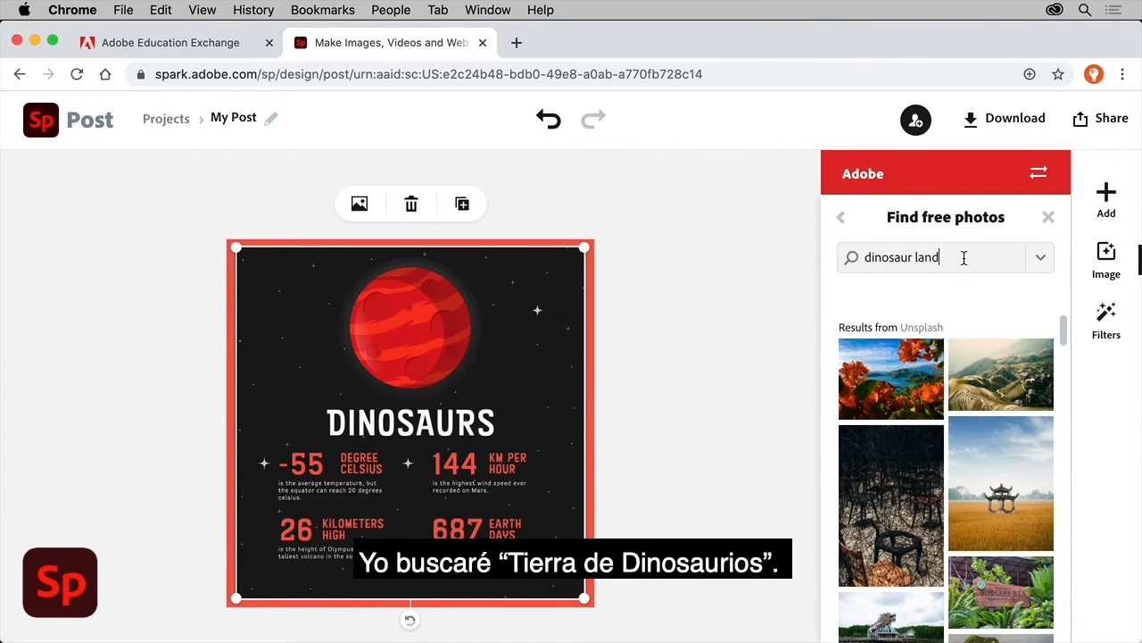
{"action": "scroll", "coordinate": [990, 431], "scroll_direction": "down", "scroll_amount": 5}
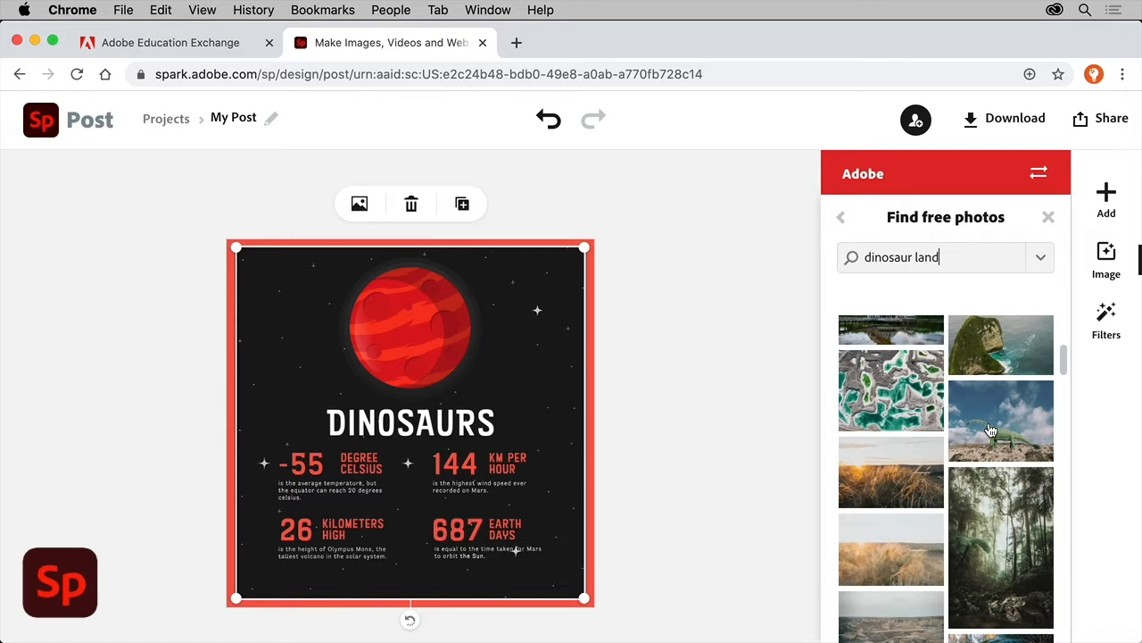
{"action": "left_click", "coordinate": [1006, 528]}
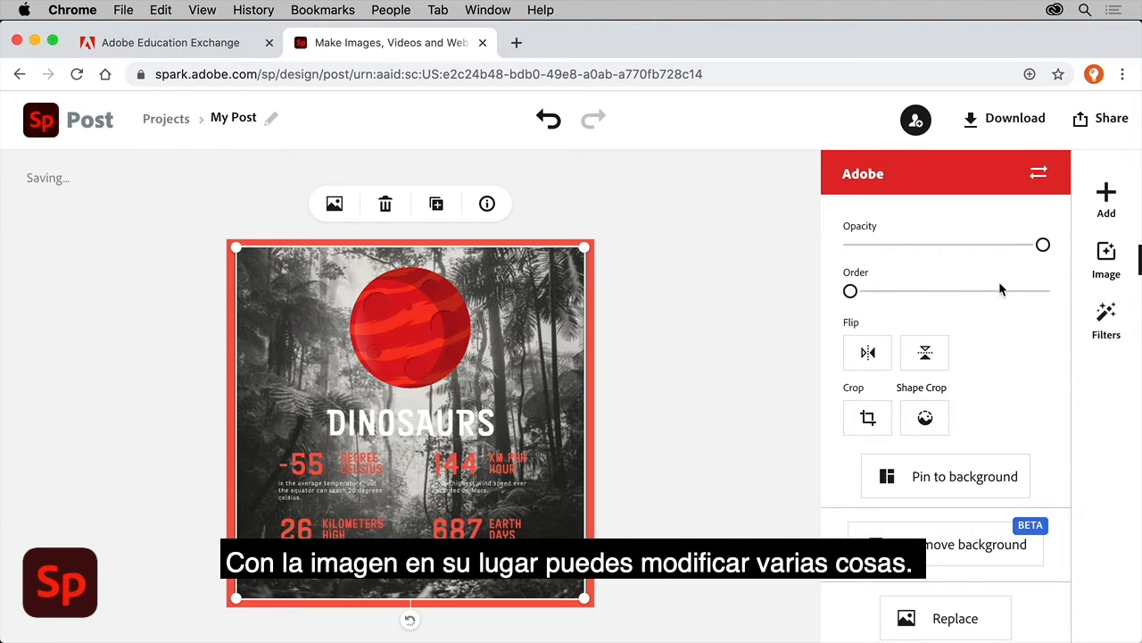
{"action": "left_click_drag", "start_coordinate": [1045, 251], "coordinate": [928, 255]}
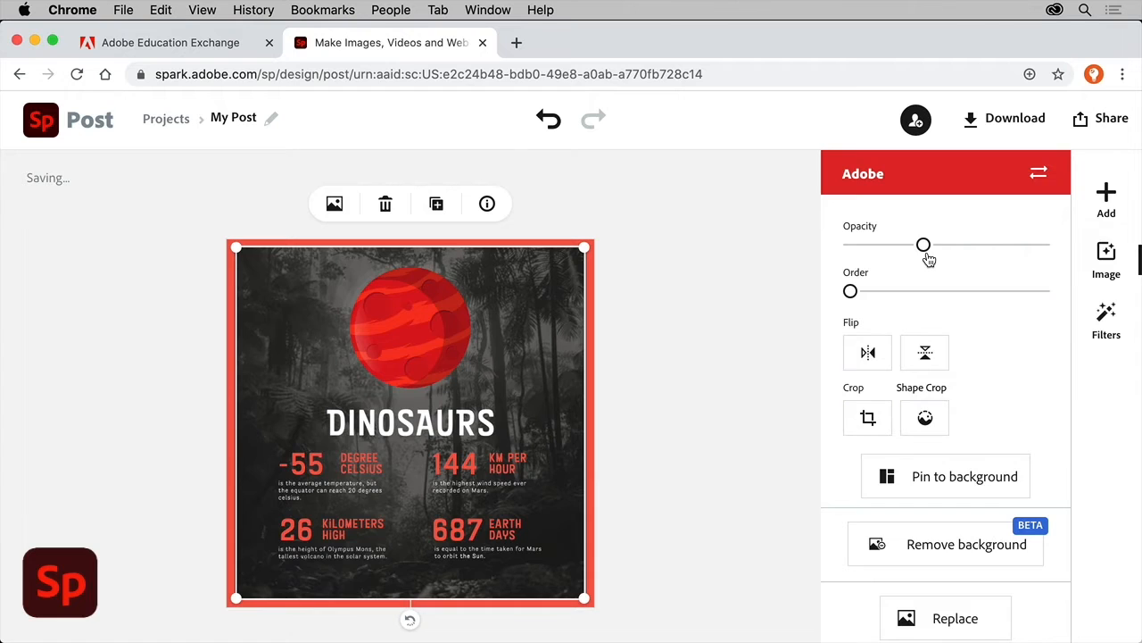
Step: Replace the red planet with a long-necked dinosaur icon from an icon search for "dinosaur", centred above the DINOSAURS title
{"action": "left_click", "coordinate": [436, 339]}
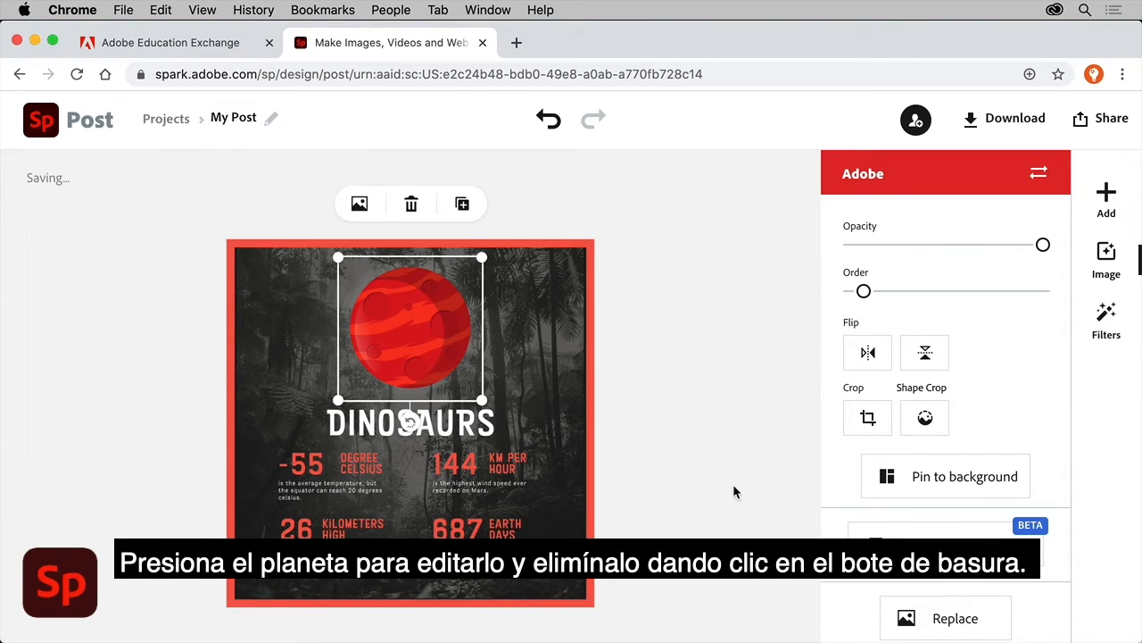
{"action": "left_click", "coordinate": [411, 204]}
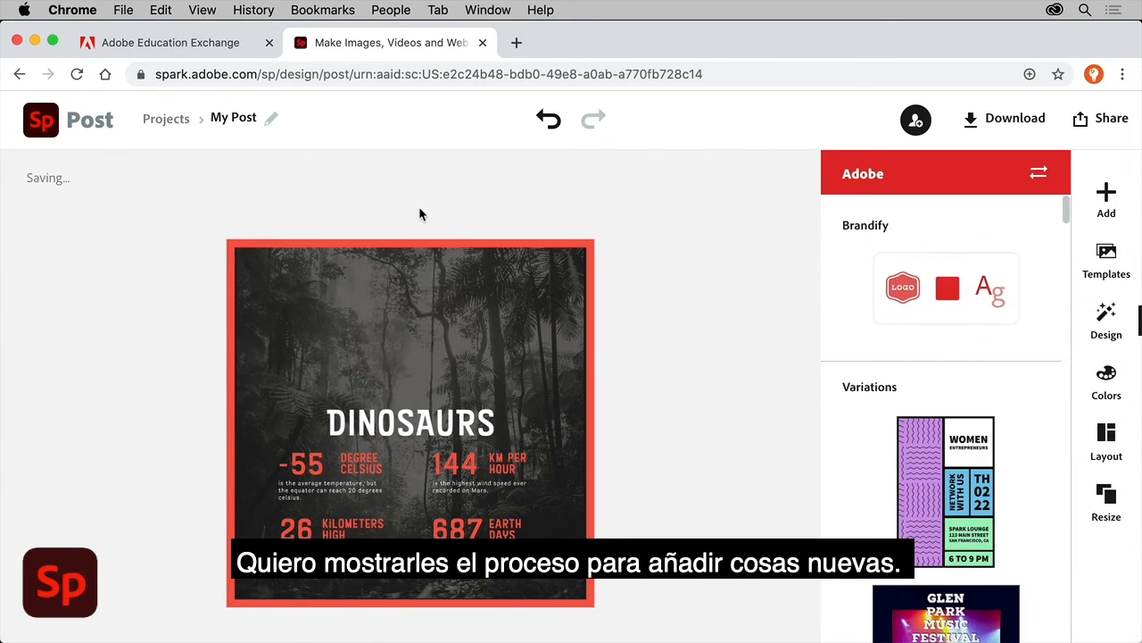
{"action": "left_click", "coordinate": [1104, 206]}
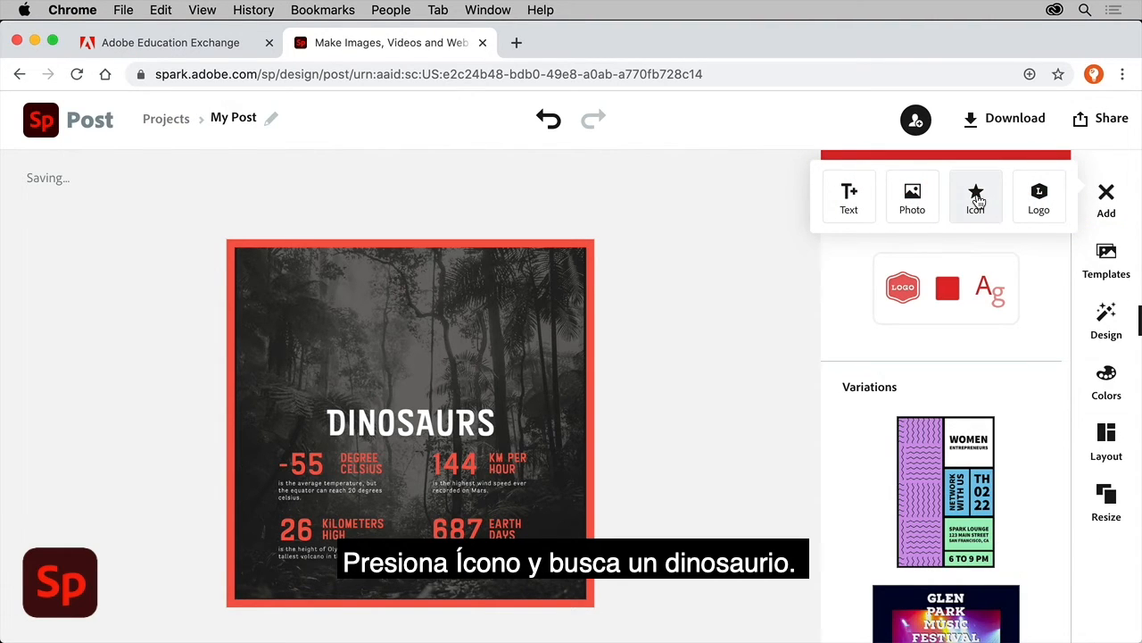
{"action": "left_click", "coordinate": [976, 200]}
{"action": "type", "text": "dinosaur"}
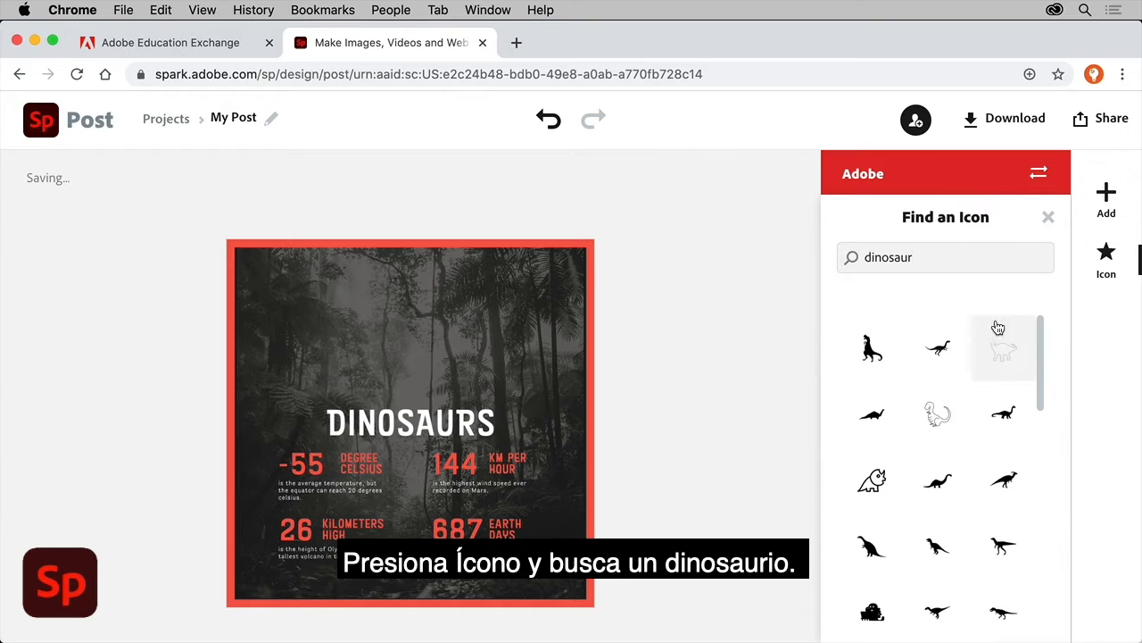
{"action": "left_click", "coordinate": [962, 482]}
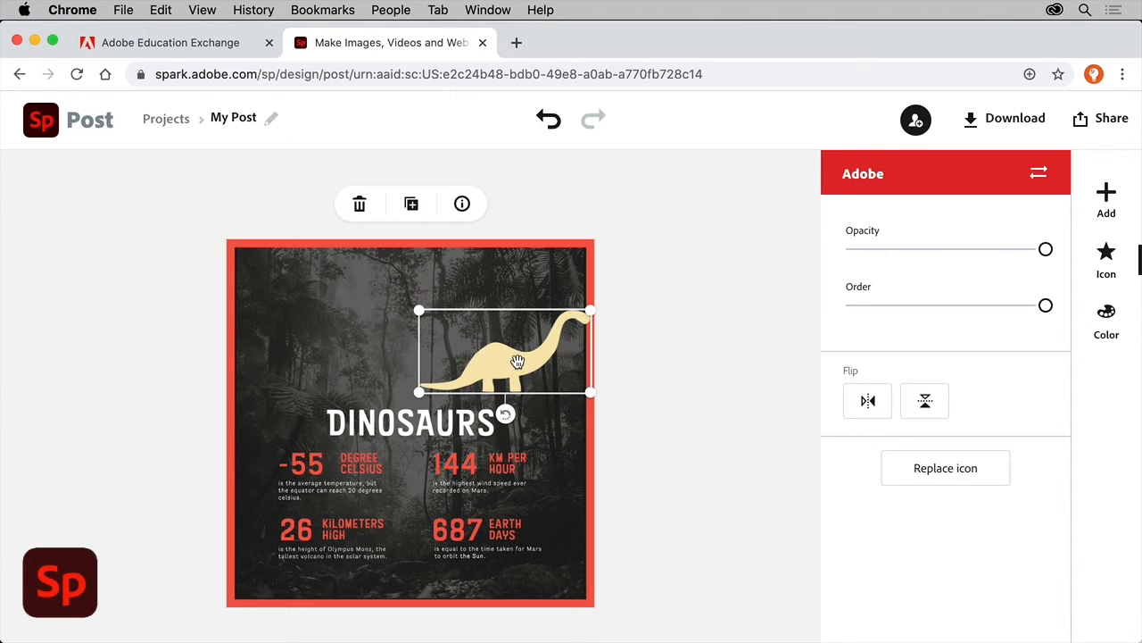
{"action": "left_click_drag", "start_coordinate": [522, 362], "coordinate": [419, 352]}
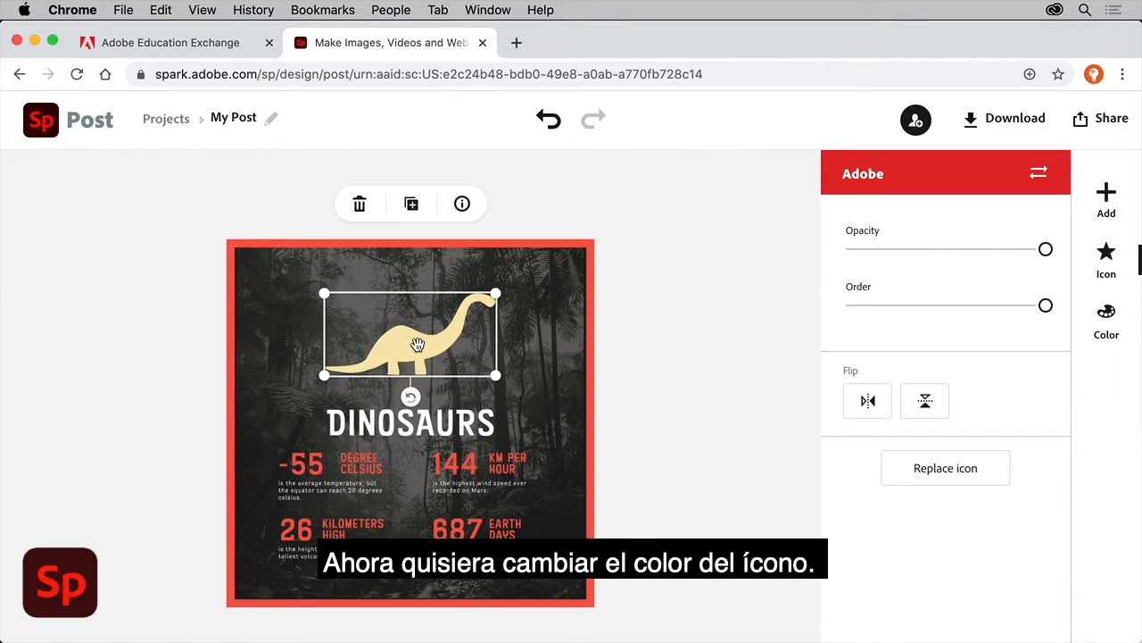
Step: Recolour the dinosaur icon with the suggested orange-red, adjust the shade to #F84D3D, save it, and deselect the icon
{"action": "left_click", "coordinate": [1107, 321]}
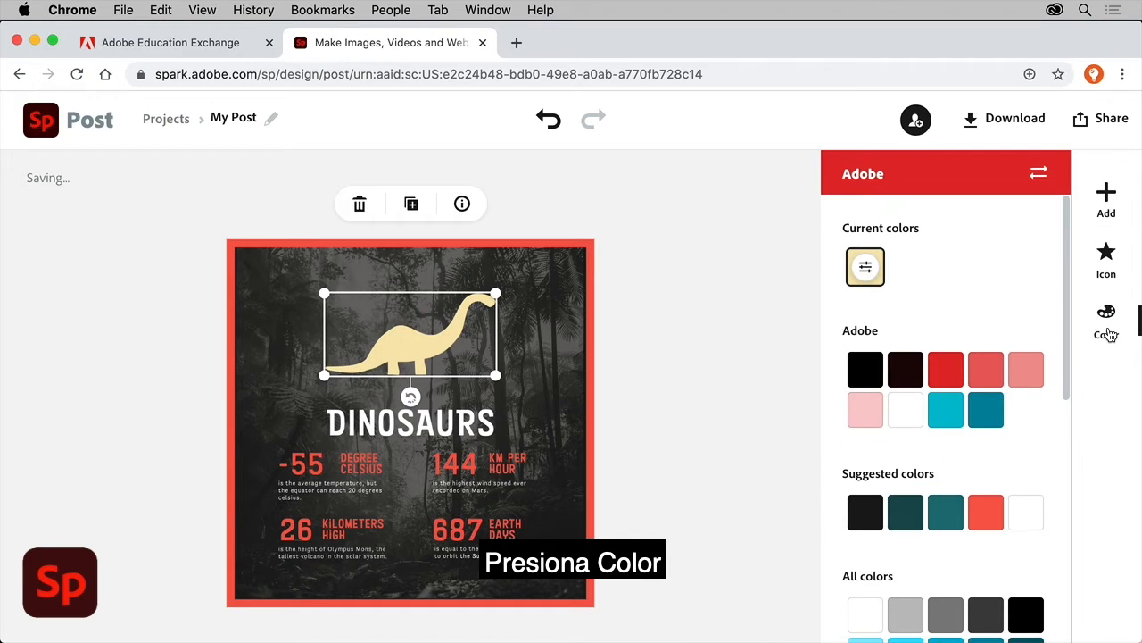
{"action": "left_click", "coordinate": [954, 370]}
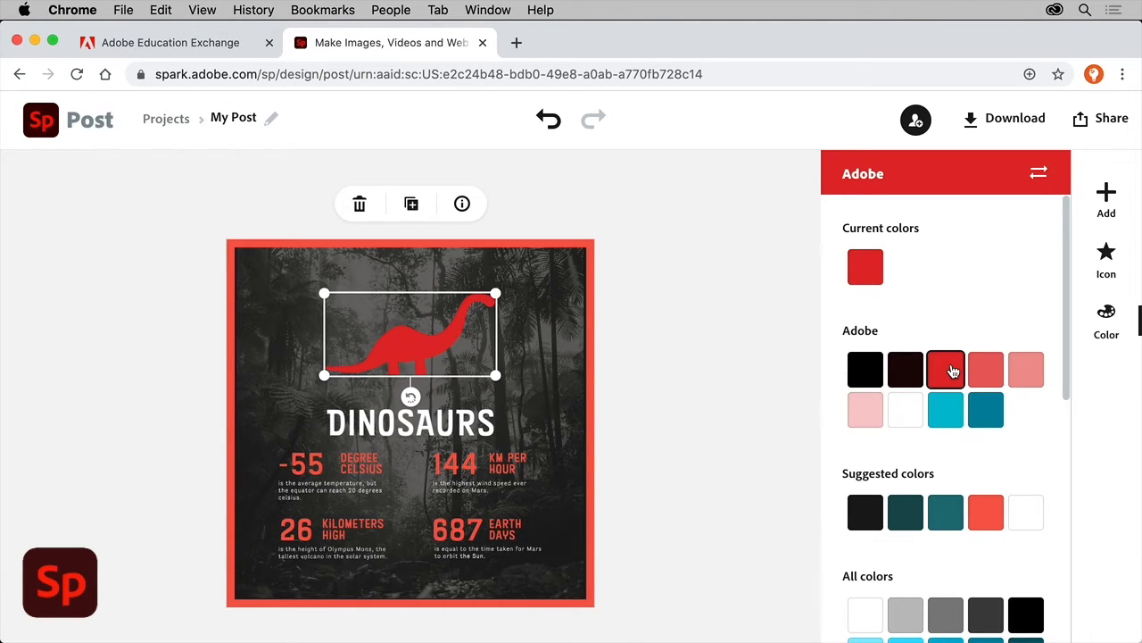
{"action": "left_click", "coordinate": [987, 513]}
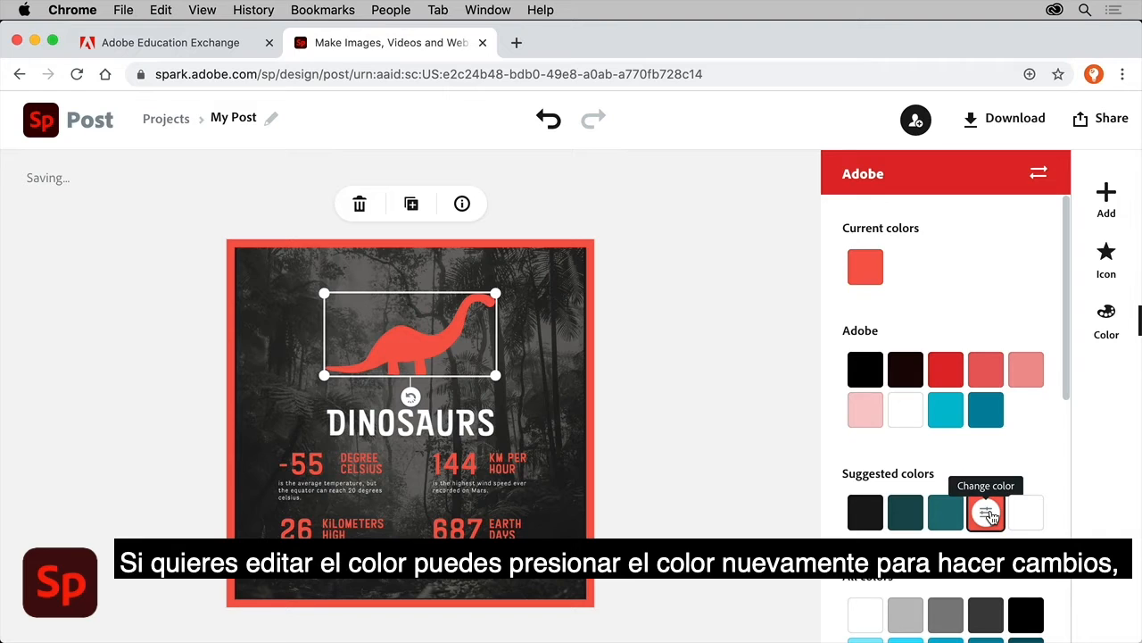
{"action": "left_click", "coordinate": [990, 516]}
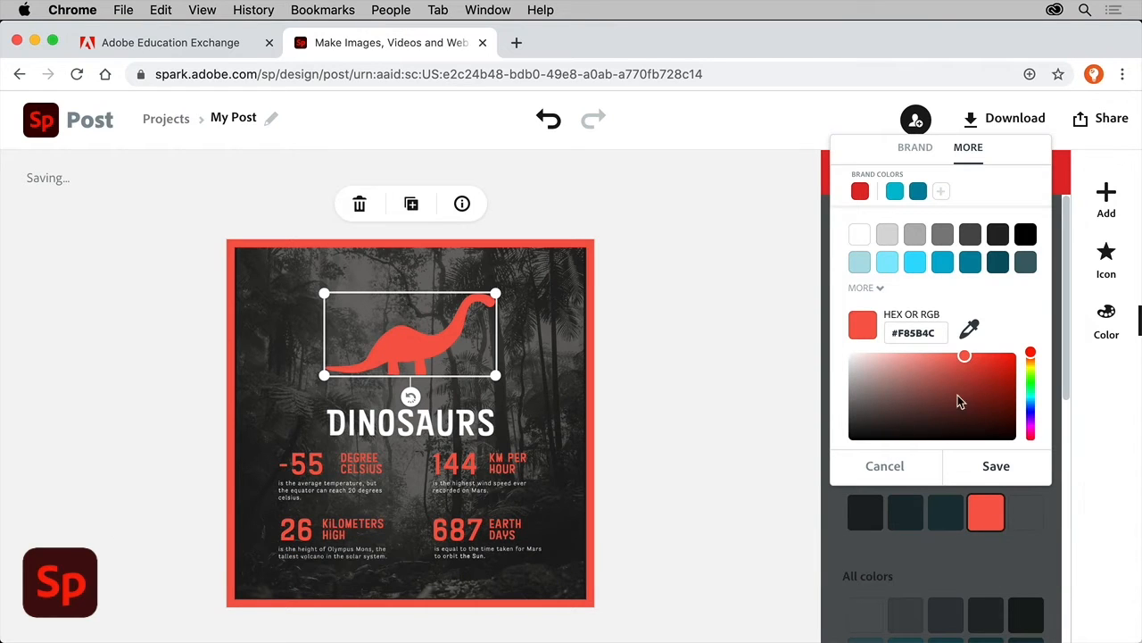
{"action": "left_click_drag", "start_coordinate": [962, 363], "coordinate": [974, 355]}
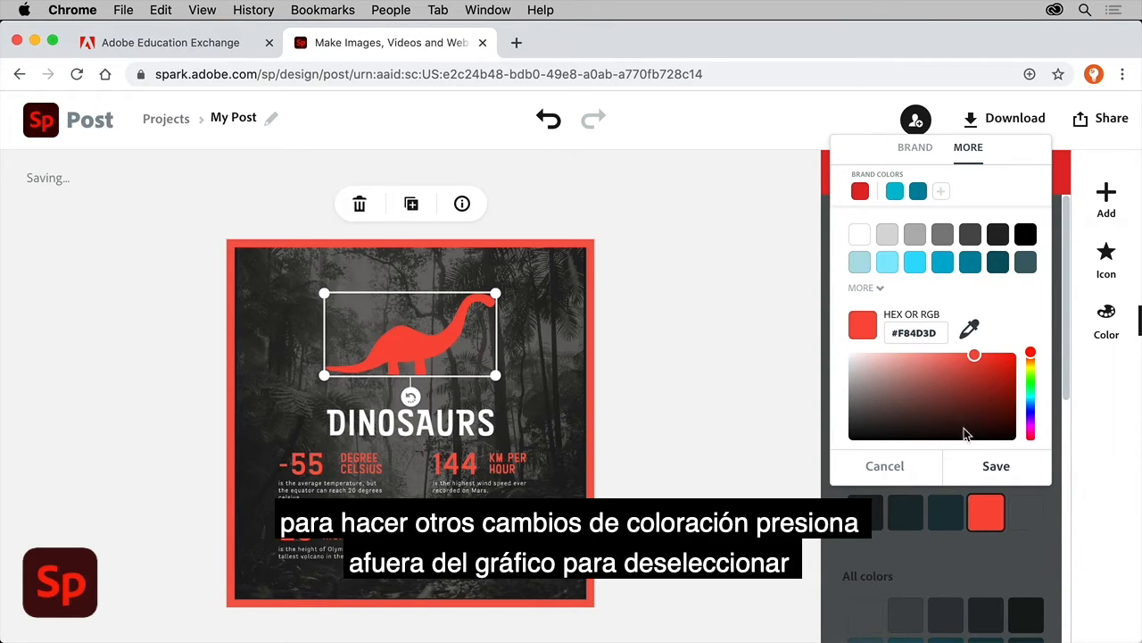
{"action": "left_click", "coordinate": [967, 465]}
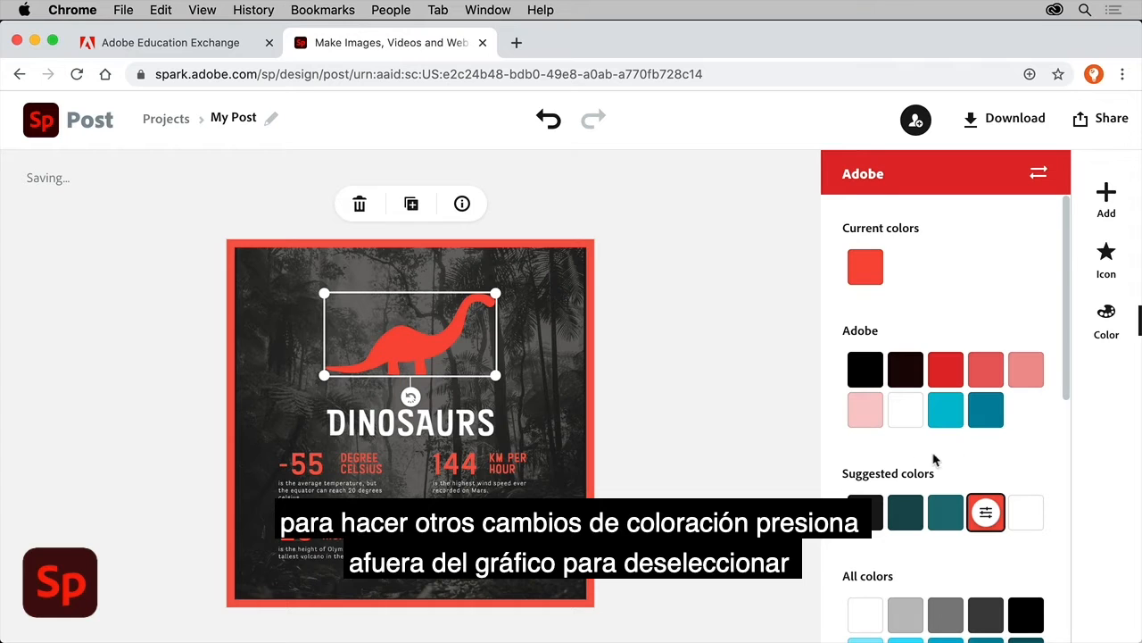
{"action": "left_click", "coordinate": [695, 415]}
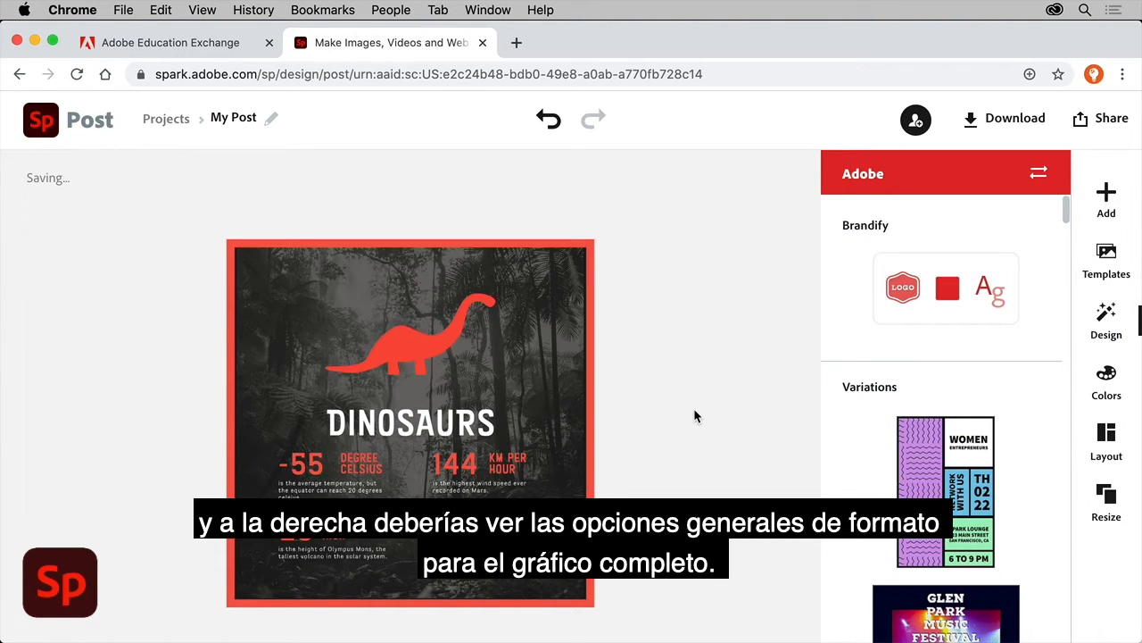
Step: Examine the first three current colours of the post without changing them, and browse the brand and suggested palettes
{"action": "left_click", "coordinate": [1121, 378]}
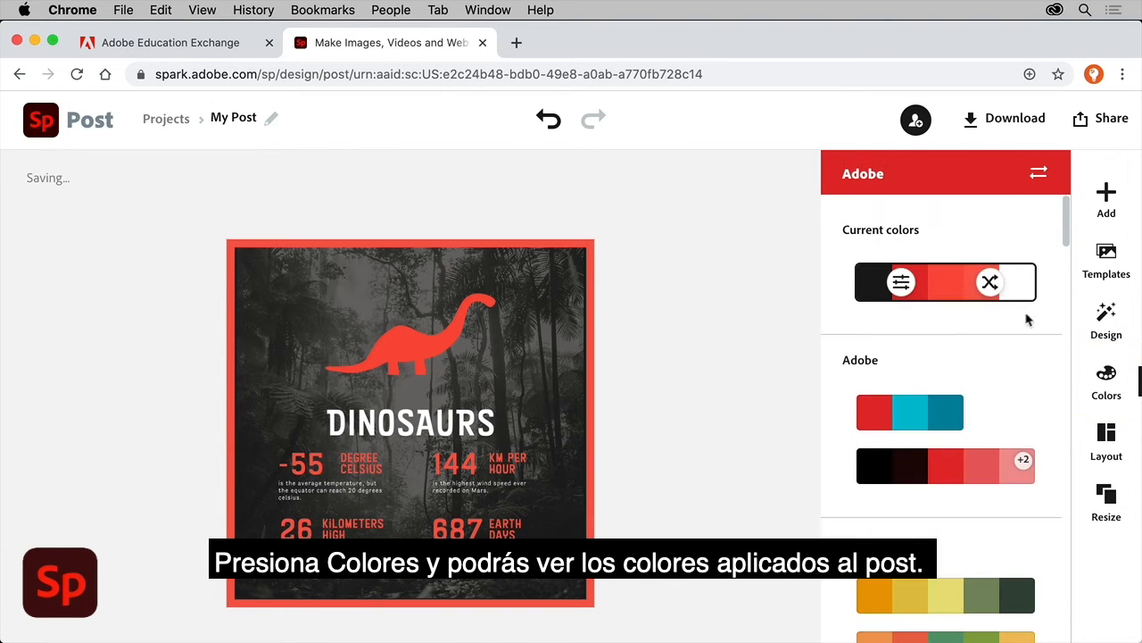
{"action": "left_click", "coordinate": [903, 283]}
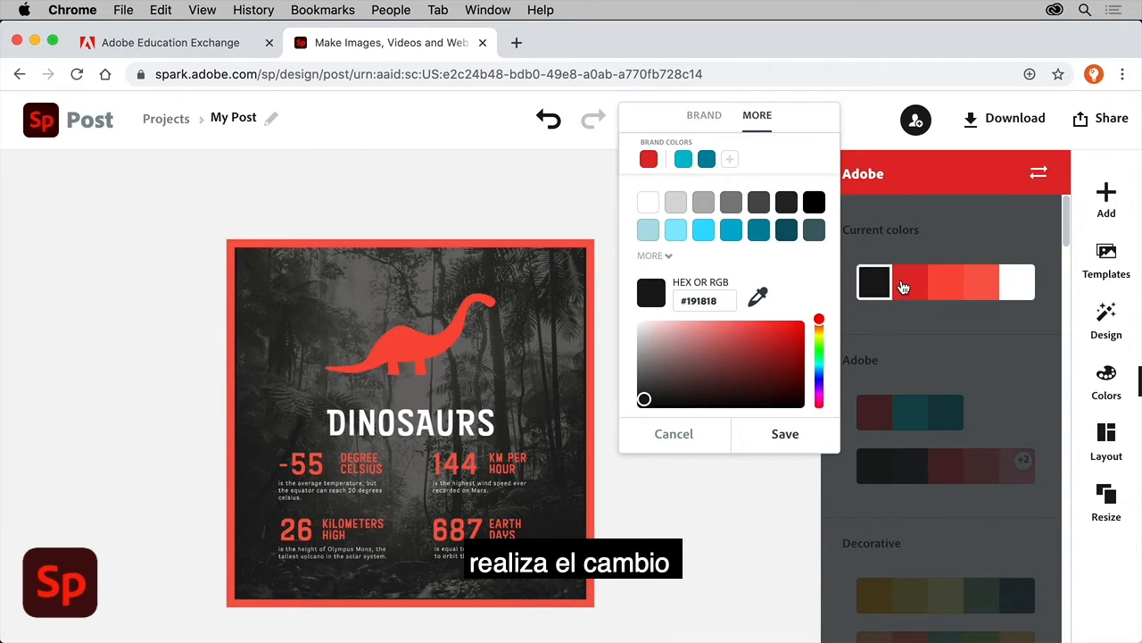
{"action": "left_click", "coordinate": [918, 285]}
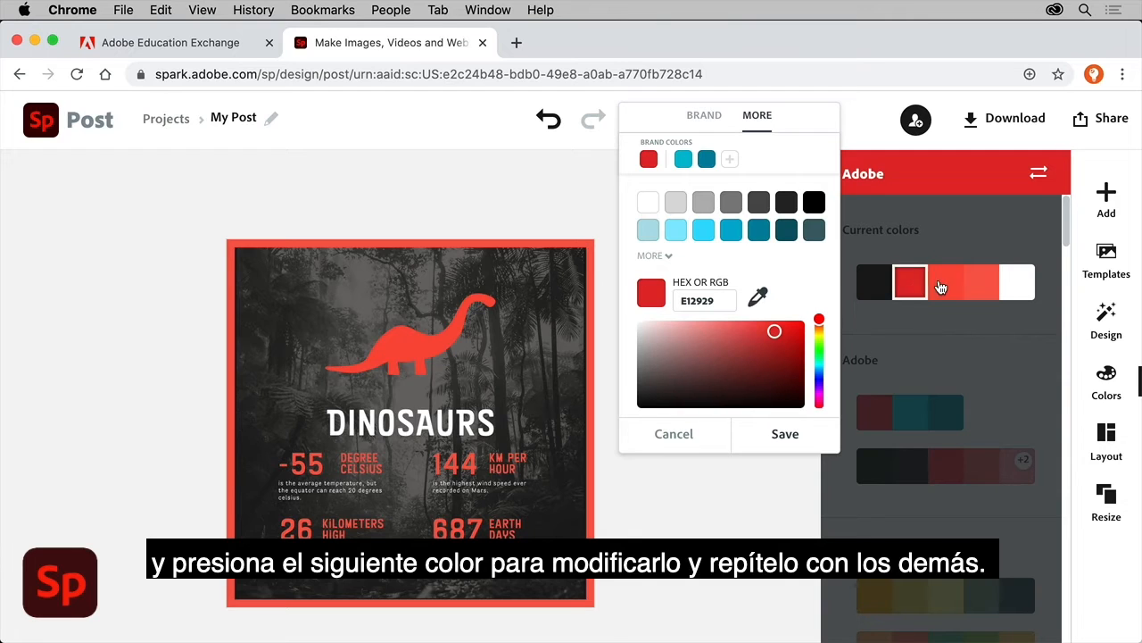
{"action": "left_click", "coordinate": [942, 287]}
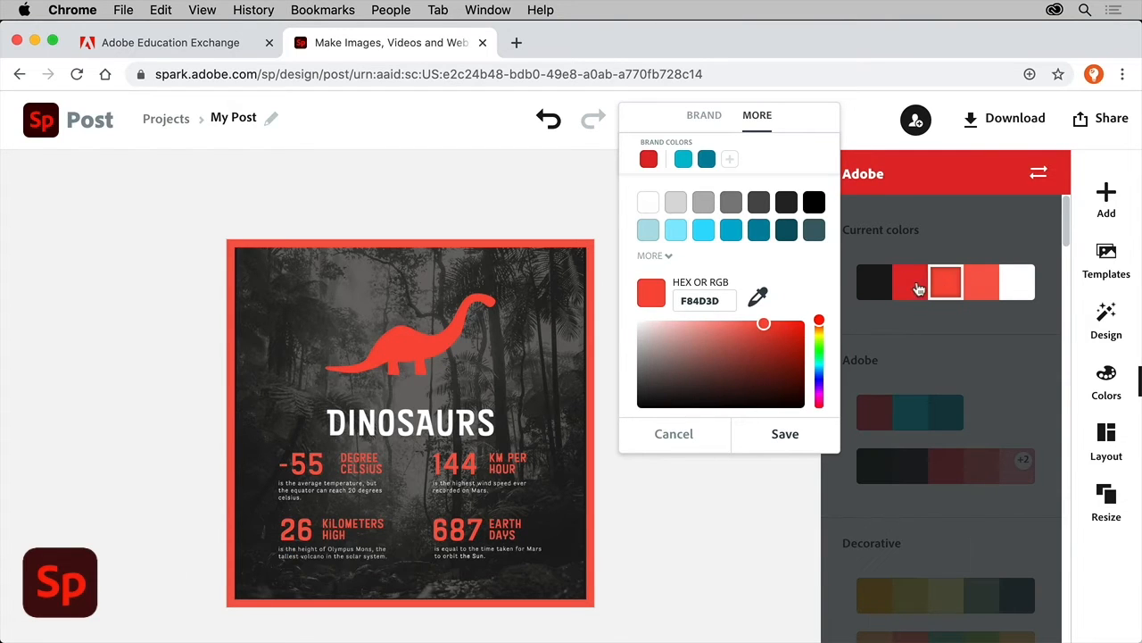
{"action": "left_click", "coordinate": [681, 433]}
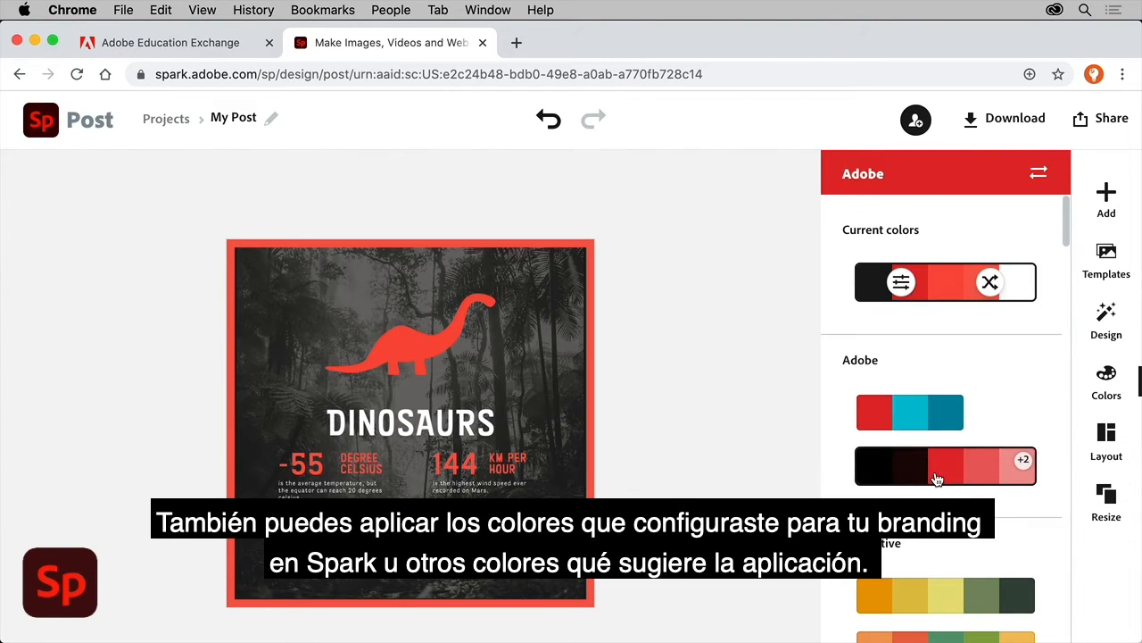
{"action": "scroll", "coordinate": [938, 567], "scroll_direction": "down", "scroll_amount": 4}
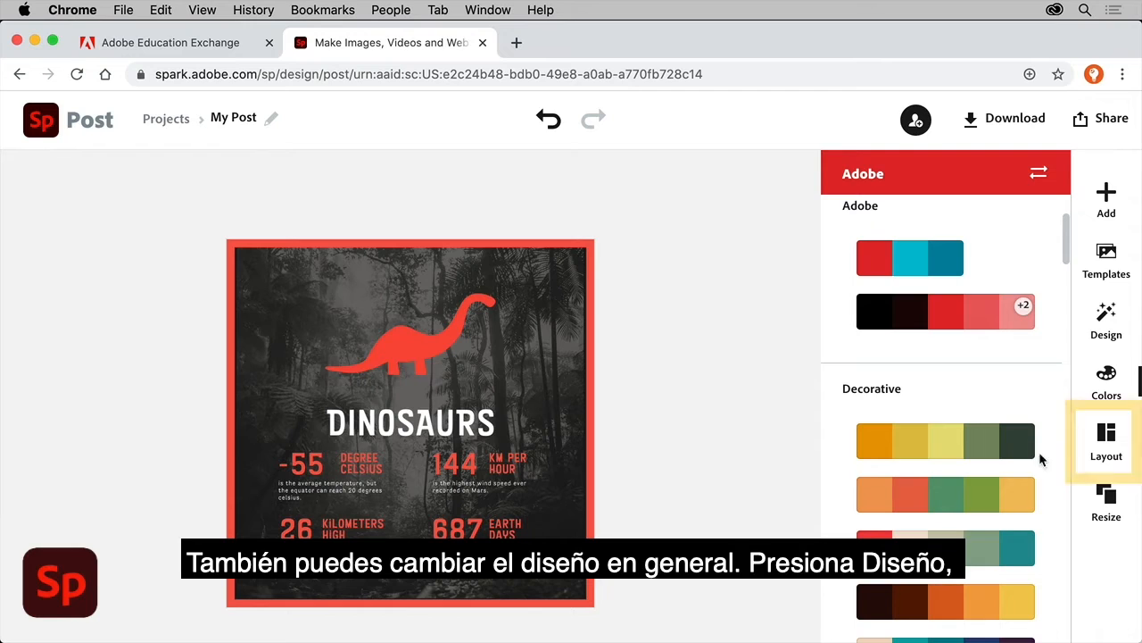
Step: Try the suggested layout with a narrow and a wide column on the post, and undo it
{"action": "left_click", "coordinate": [1104, 434]}
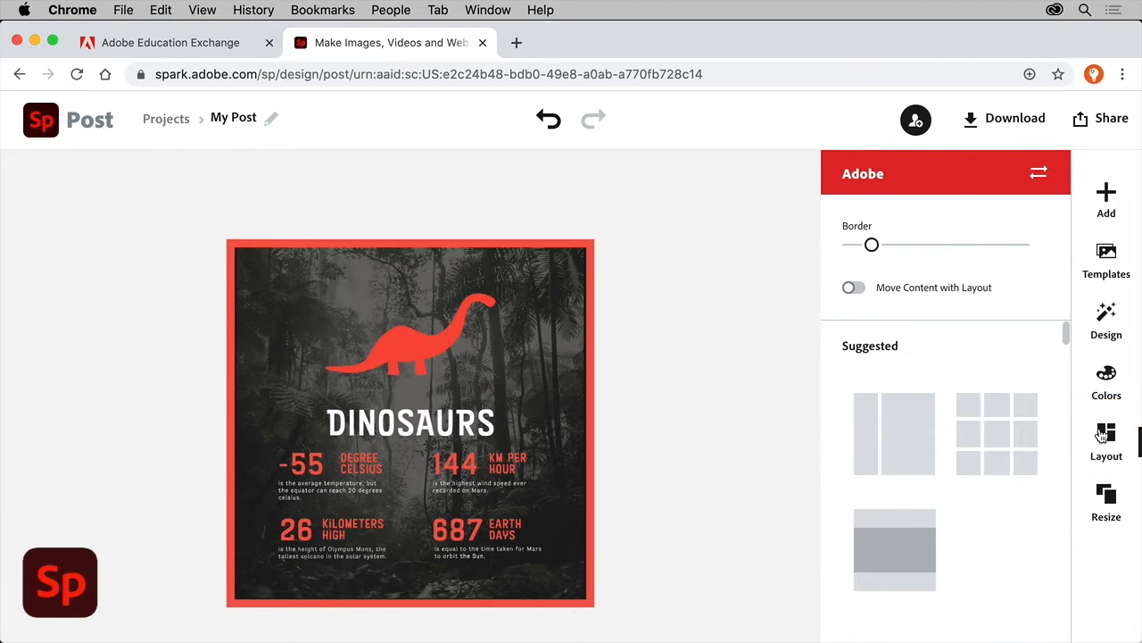
{"action": "left_click", "coordinate": [921, 444]}
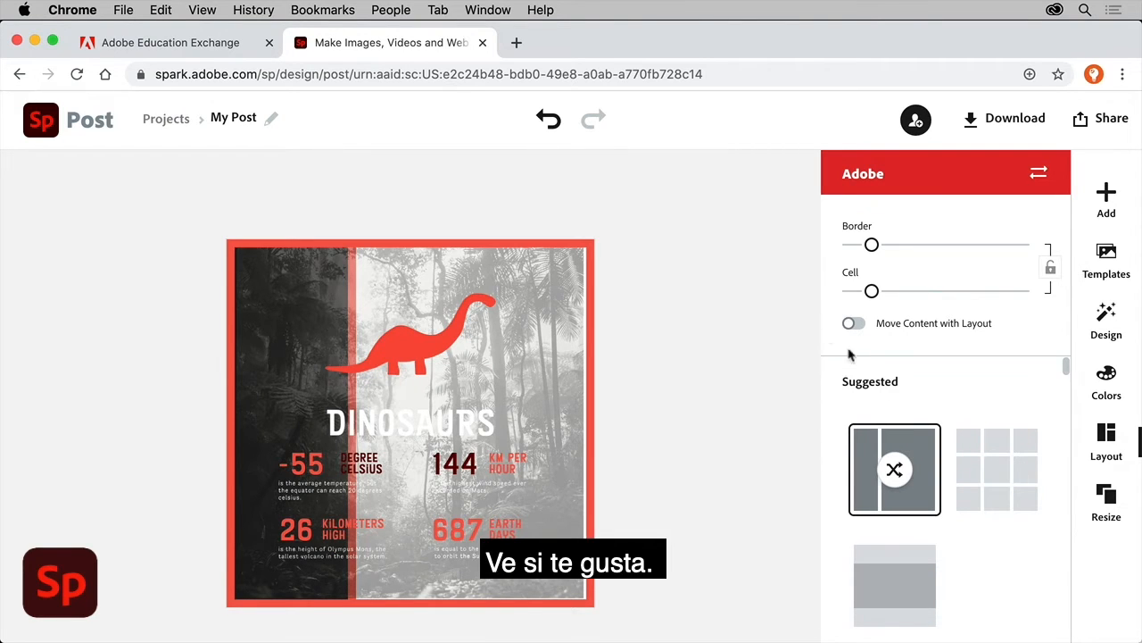
{"action": "left_click", "coordinate": [550, 122]}
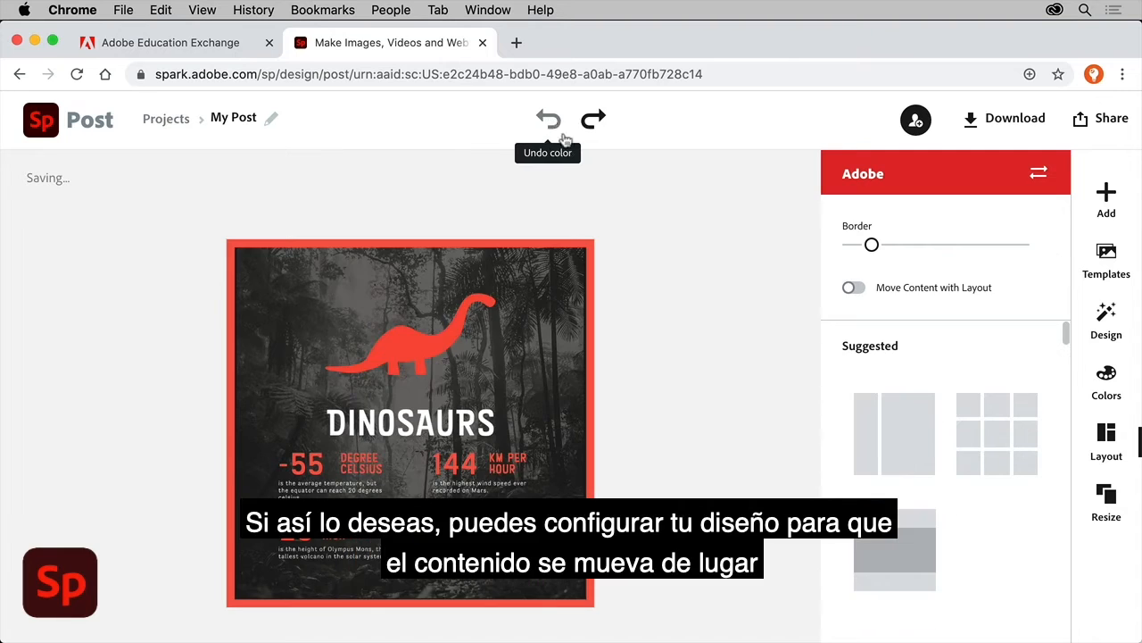
Step: Turn on Move Content with Layout, try the layout with two equal columns, and undo that layout
{"action": "left_click", "coordinate": [854, 288]}
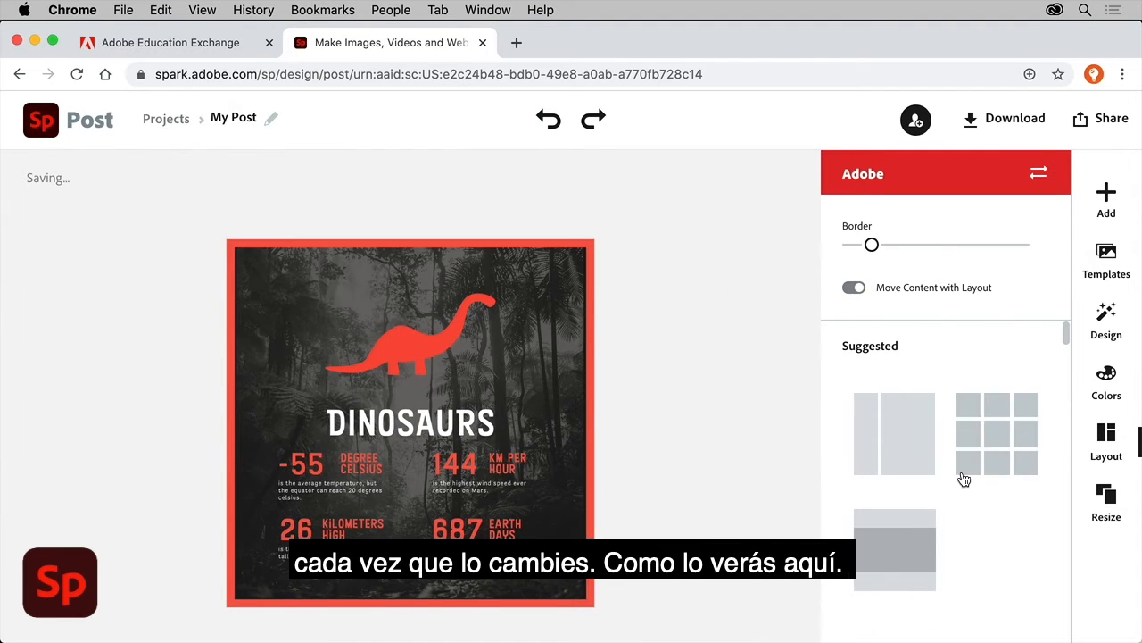
{"action": "scroll", "coordinate": [964, 477], "scroll_direction": "down", "scroll_amount": 5}
{"action": "scroll", "coordinate": [962, 478], "scroll_direction": "down", "scroll_amount": 4}
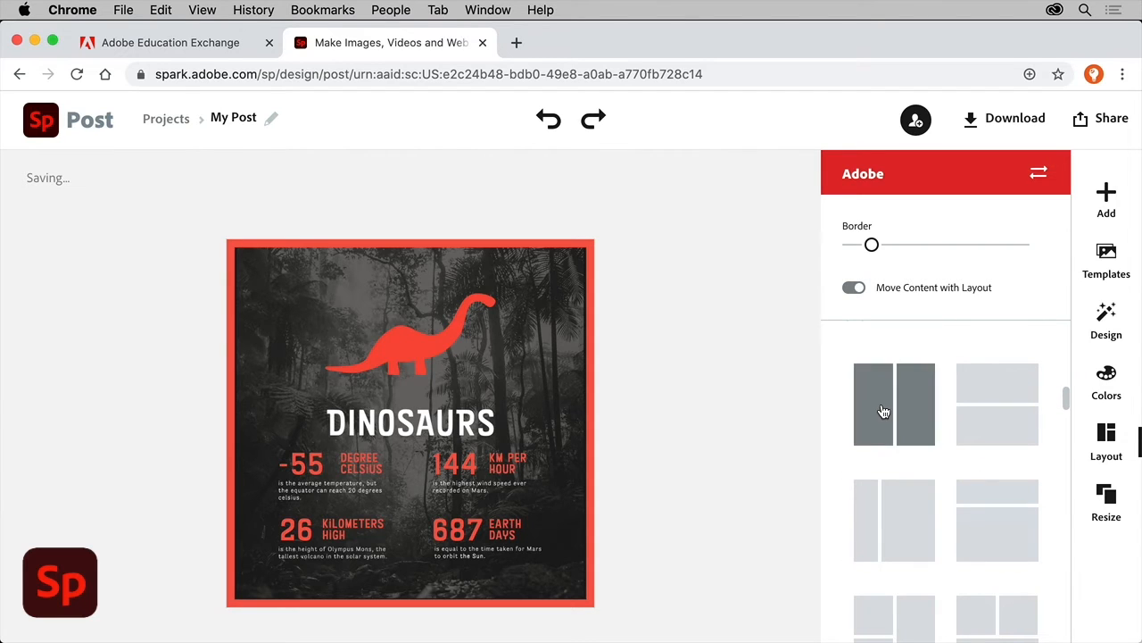
{"action": "left_click", "coordinate": [882, 410]}
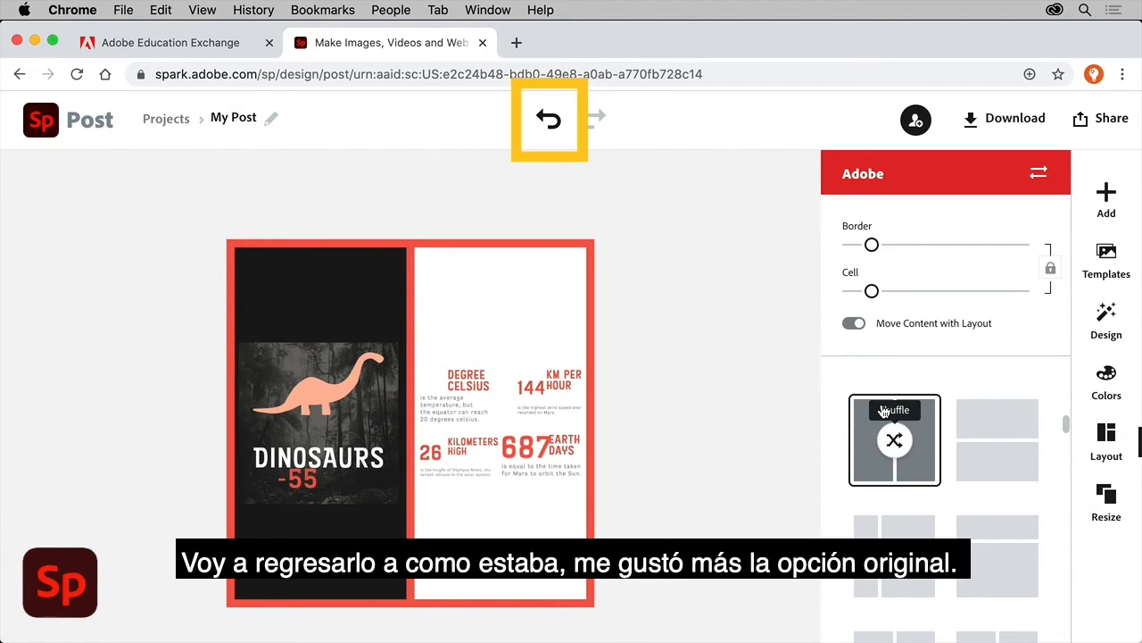
{"action": "left_click", "coordinate": [550, 119]}
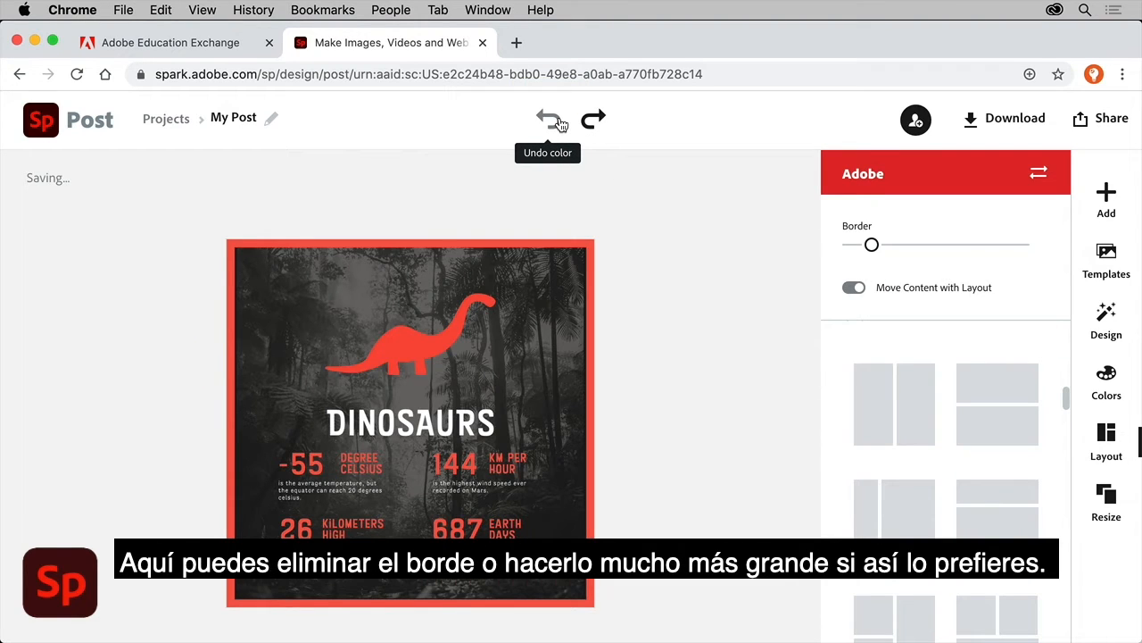
Step: Try a thick and a very thin border around the post, and settle on one slightly thicker than the original
{"action": "left_click_drag", "start_coordinate": [872, 245], "coordinate": [946, 247]}
{"action": "left_click", "coordinate": [855, 247]}
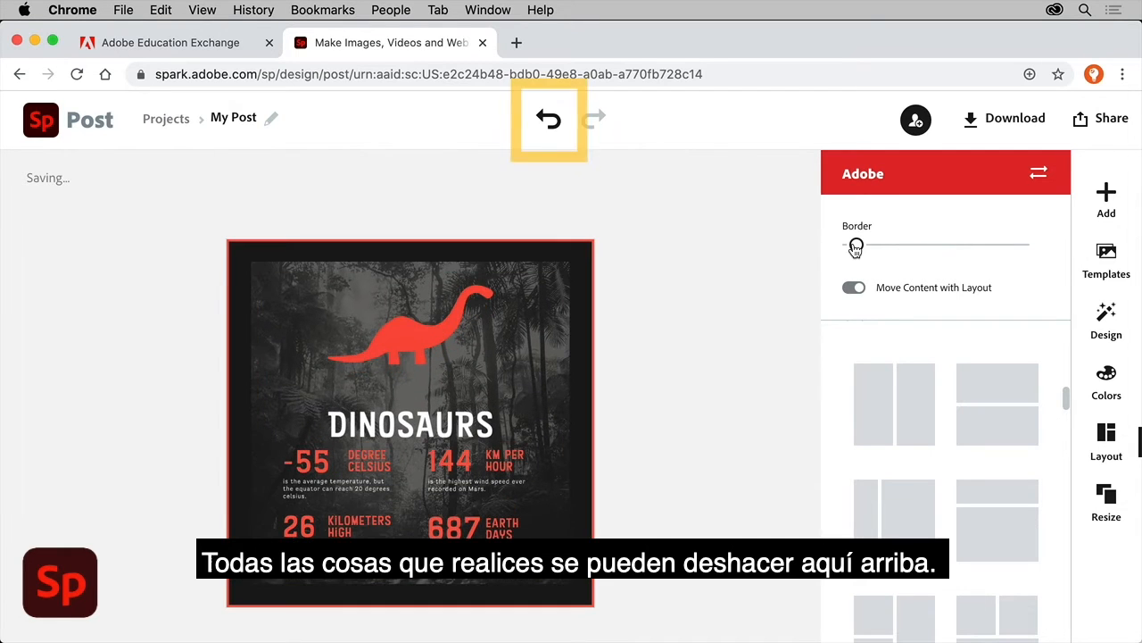
{"action": "left_click_drag", "start_coordinate": [855, 248], "coordinate": [878, 250]}
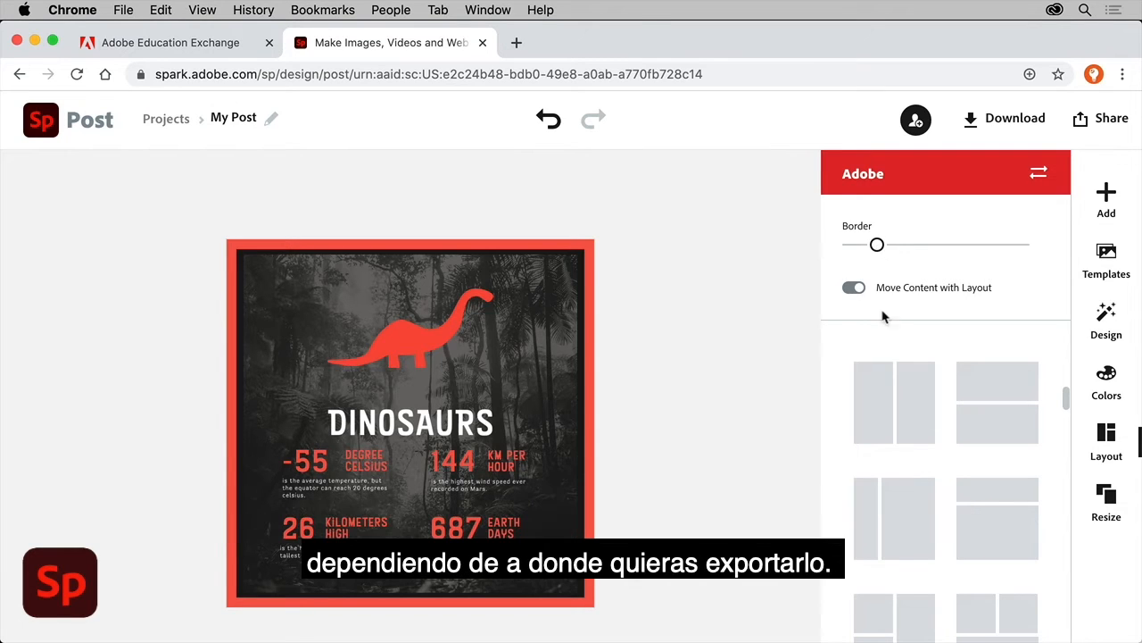
Step: Try the post in the Instagram Story (1080 x 1920) and Instagram Portrait sizes, and return it to the square Instagram size
{"action": "left_click", "coordinate": [1114, 511]}
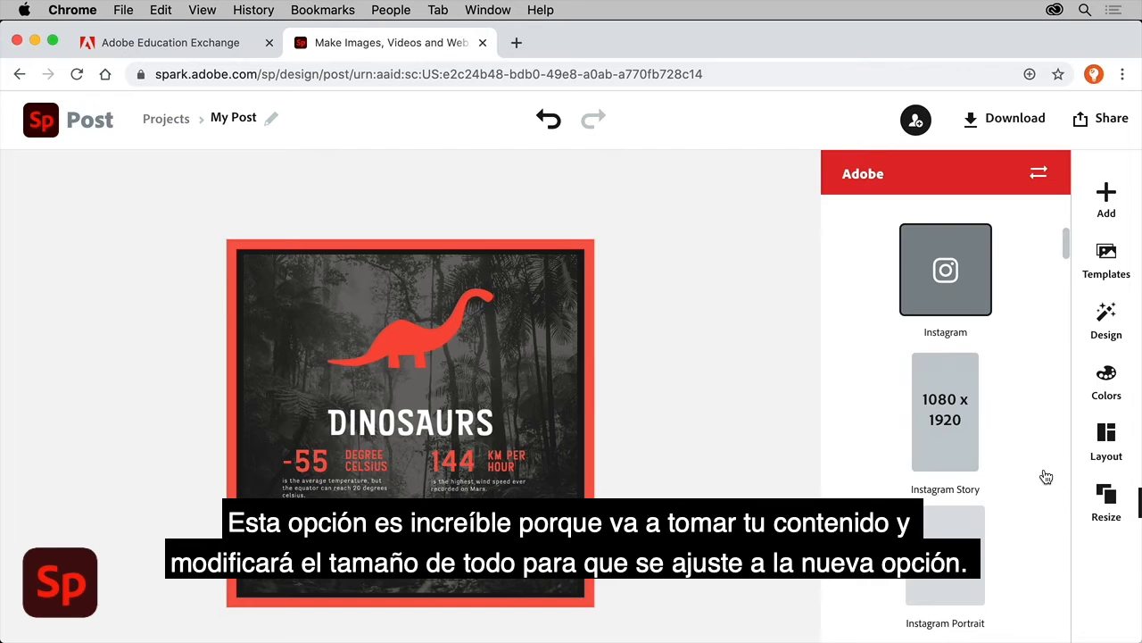
{"action": "left_click", "coordinate": [943, 431]}
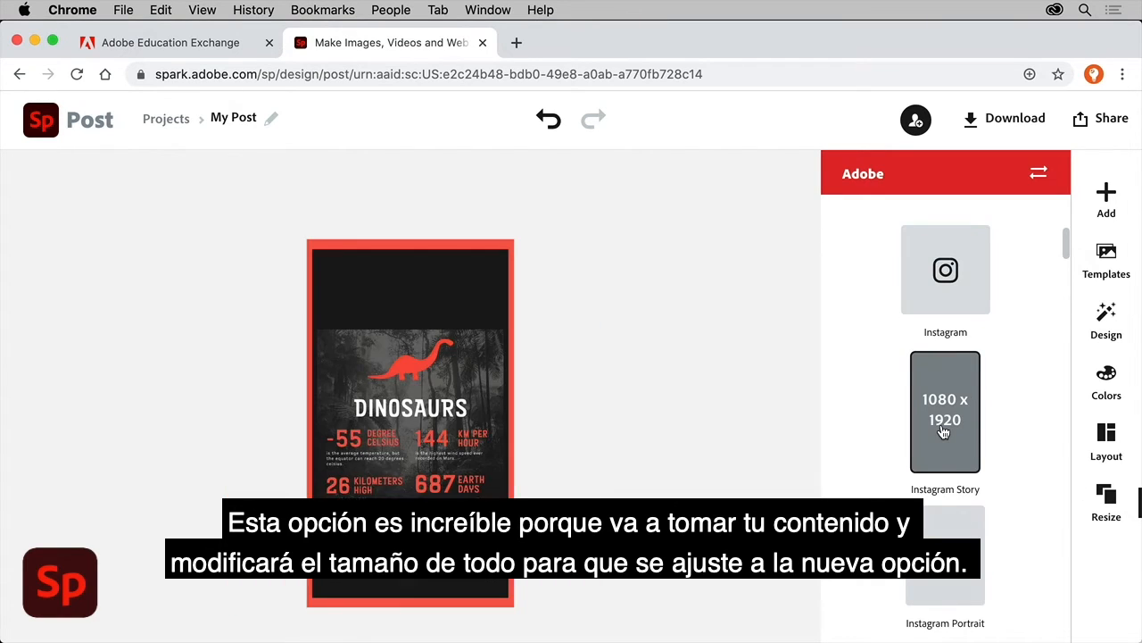
{"action": "left_click", "coordinate": [955, 543]}
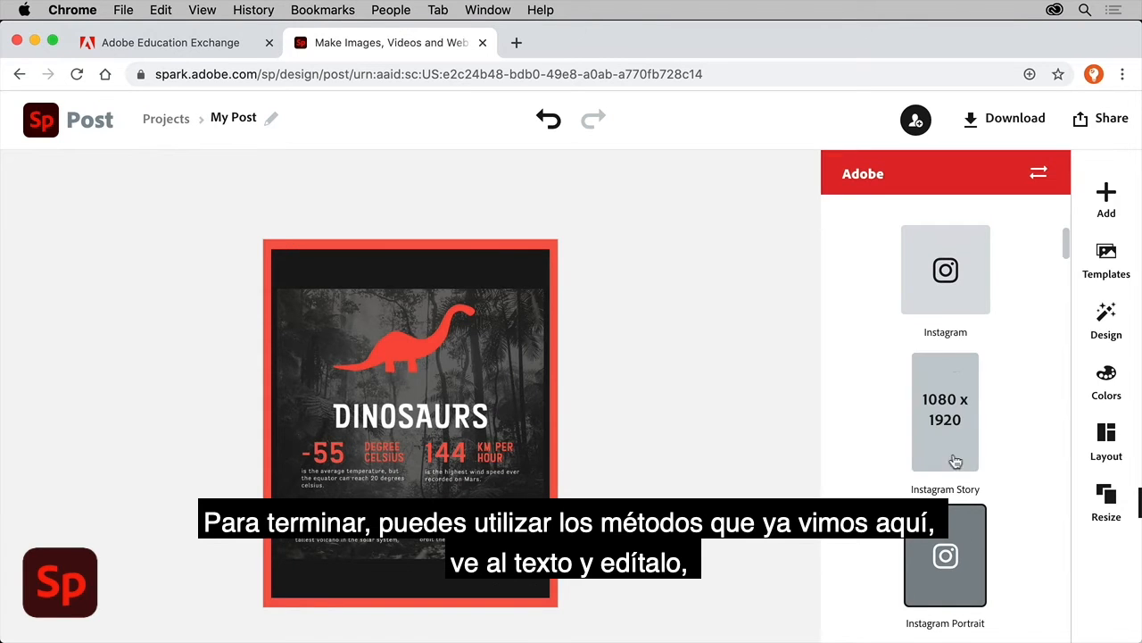
{"action": "left_click", "coordinate": [953, 298]}
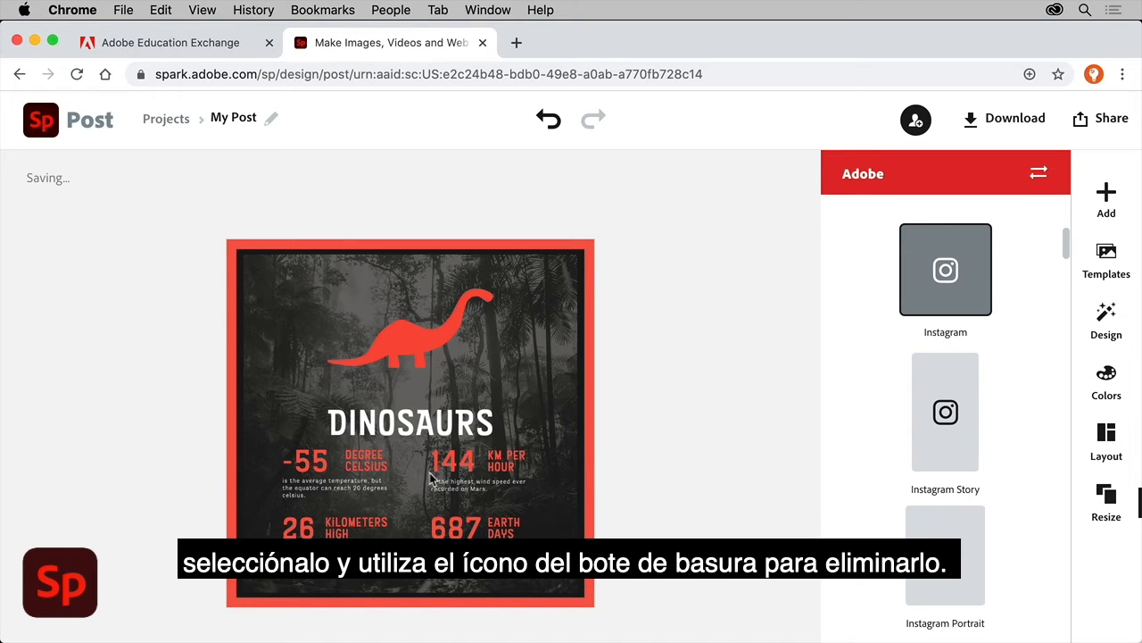
Step: Remove the "-55" figure from the first fact below the DINOSAURS title
{"action": "left_click", "coordinate": [309, 466]}
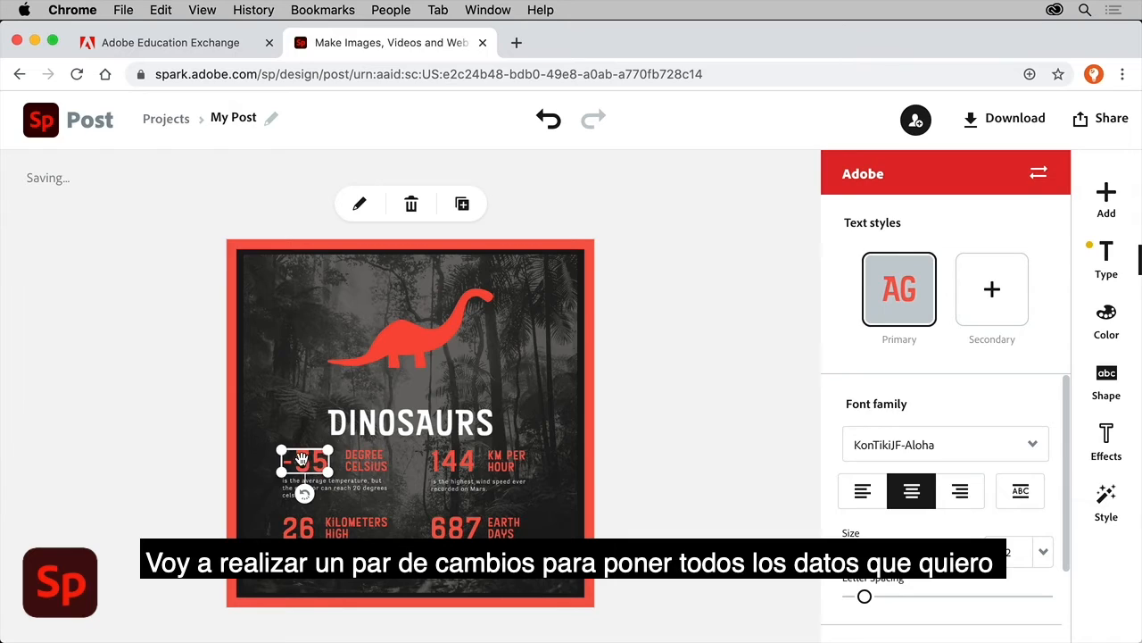
{"action": "double_click", "coordinate": [301, 457]}
{"action": "key", "text": "BackSpace"}
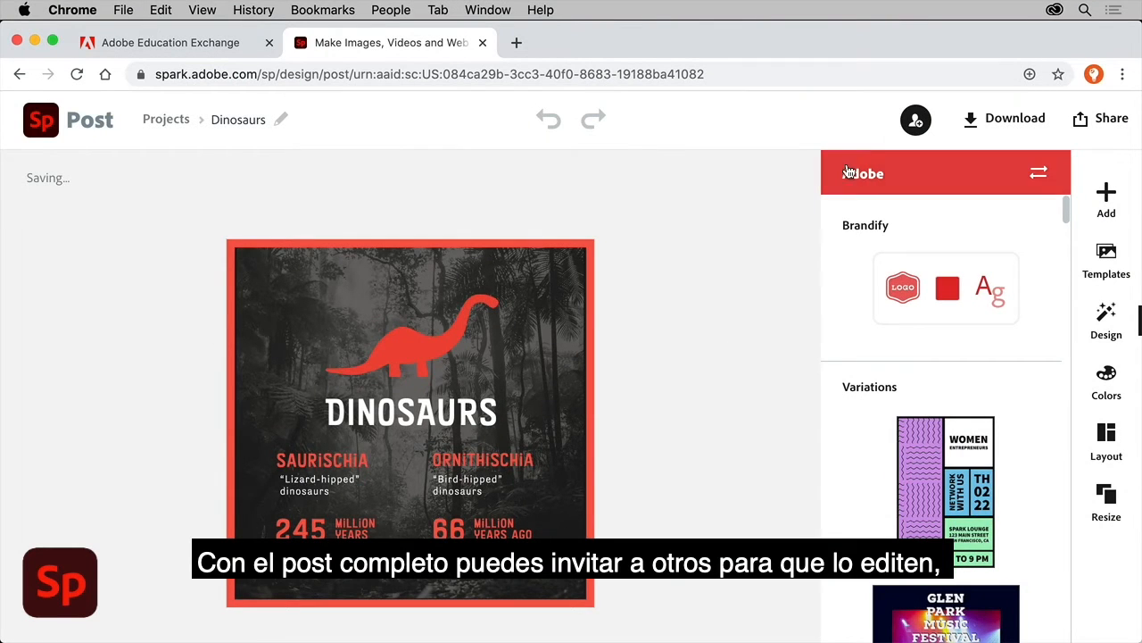
Step: Look through the Dinosaurs post's collaborator invitation, its PNG, JPG and PDF download formats, and its publishing option
{"action": "left_click", "coordinate": [916, 120]}
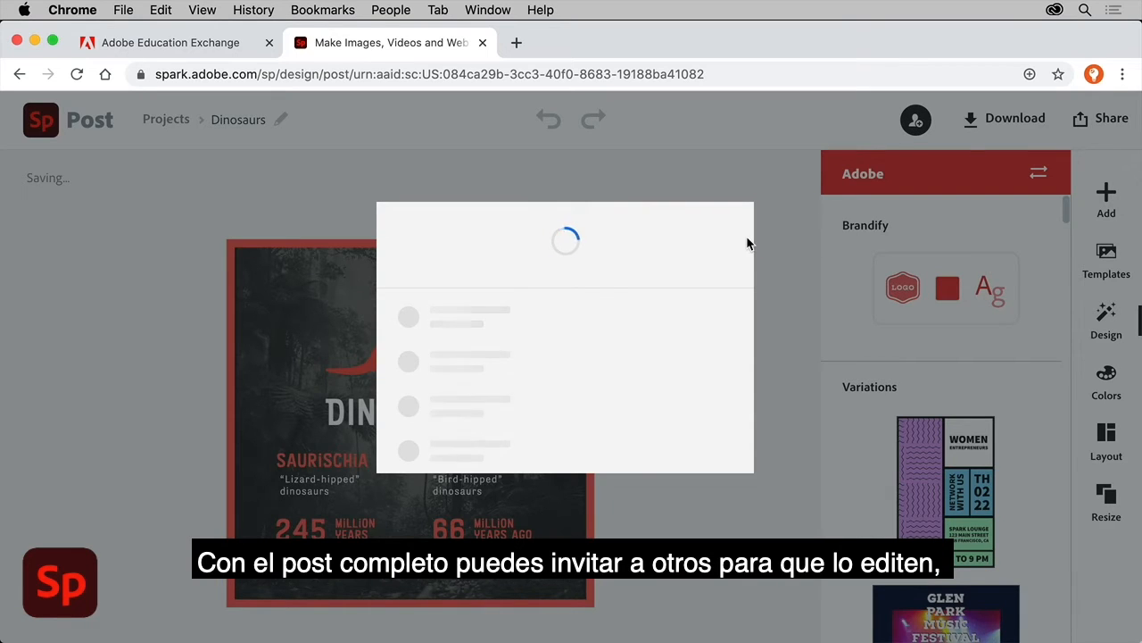
{"action": "left_click", "coordinate": [727, 227]}
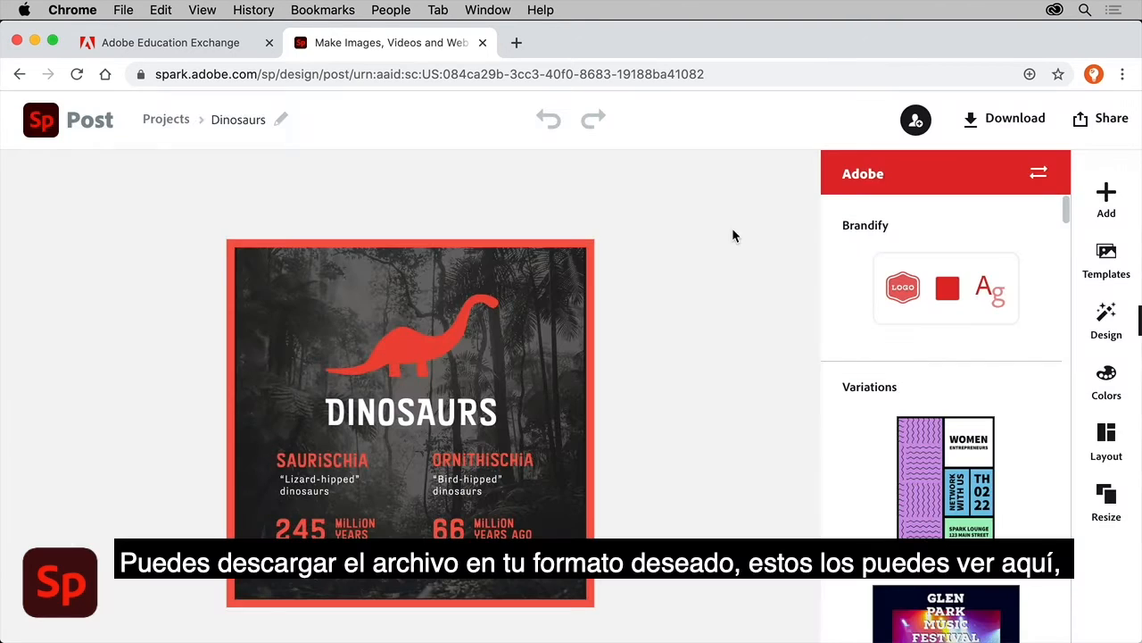
{"action": "left_click", "coordinate": [989, 120]}
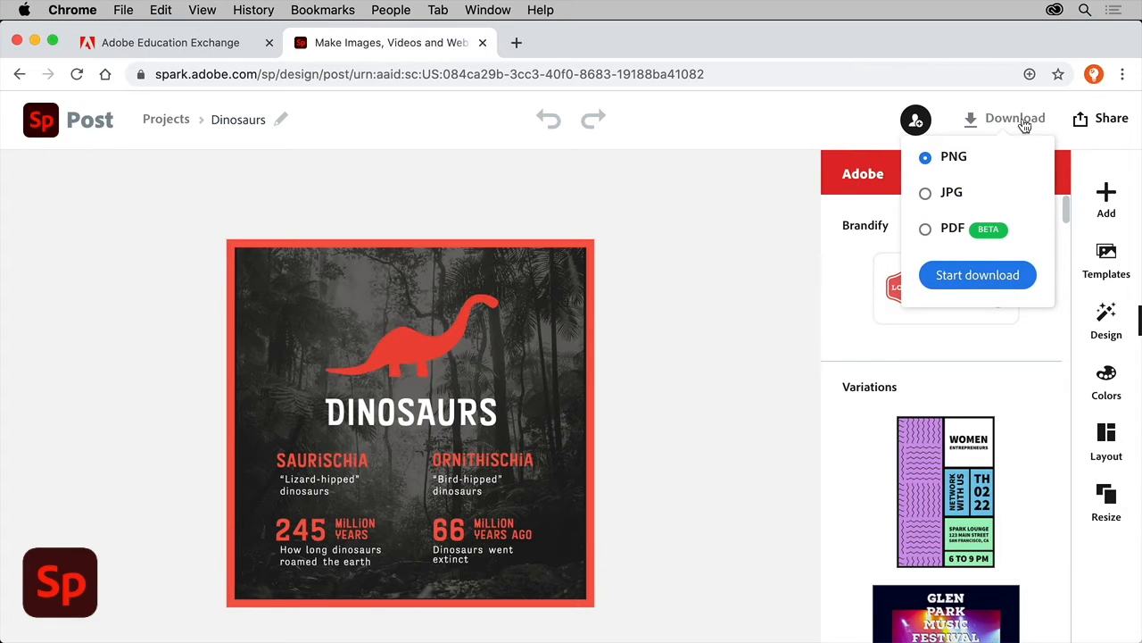
{"action": "left_click", "coordinate": [1087, 123]}
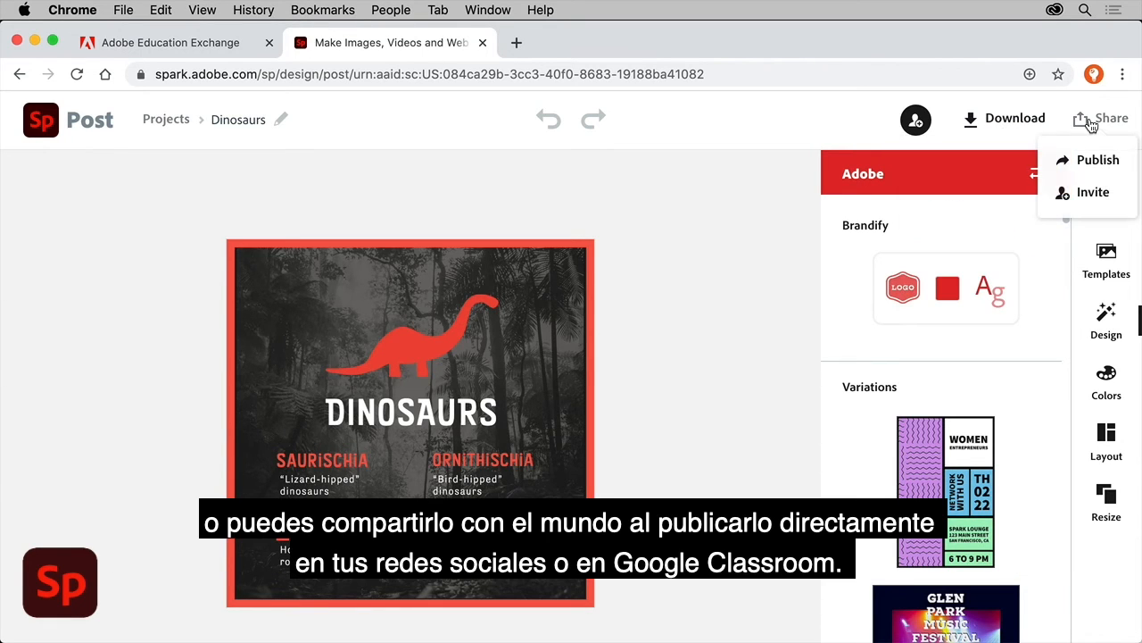
{"action": "left_click", "coordinate": [1100, 162]}
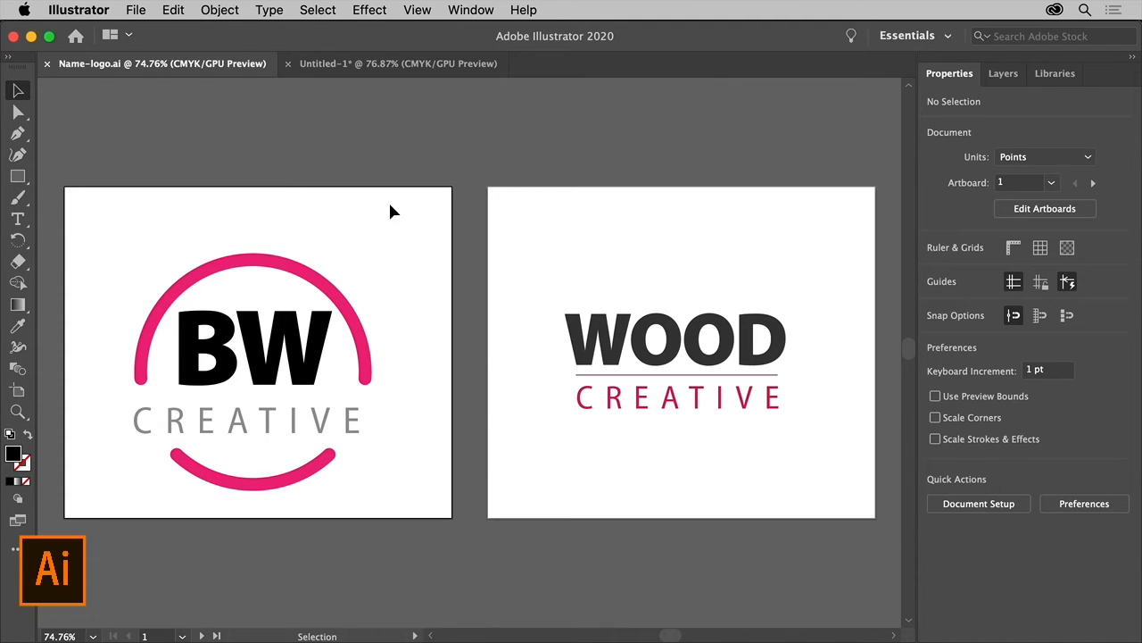
Step: In Illustrator's blank Untitled-1 document, add the text "BW" near the artboard's centre and scale it proportionally to about 122 pt
{"action": "left_click", "coordinate": [406, 68]}
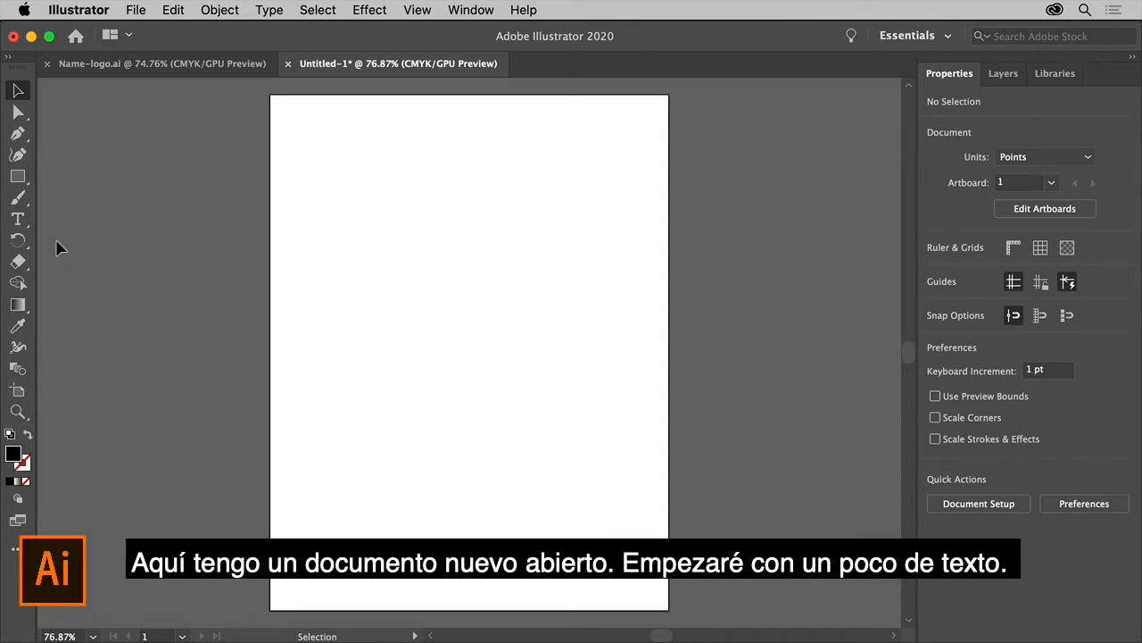
{"action": "left_click", "coordinate": [20, 223]}
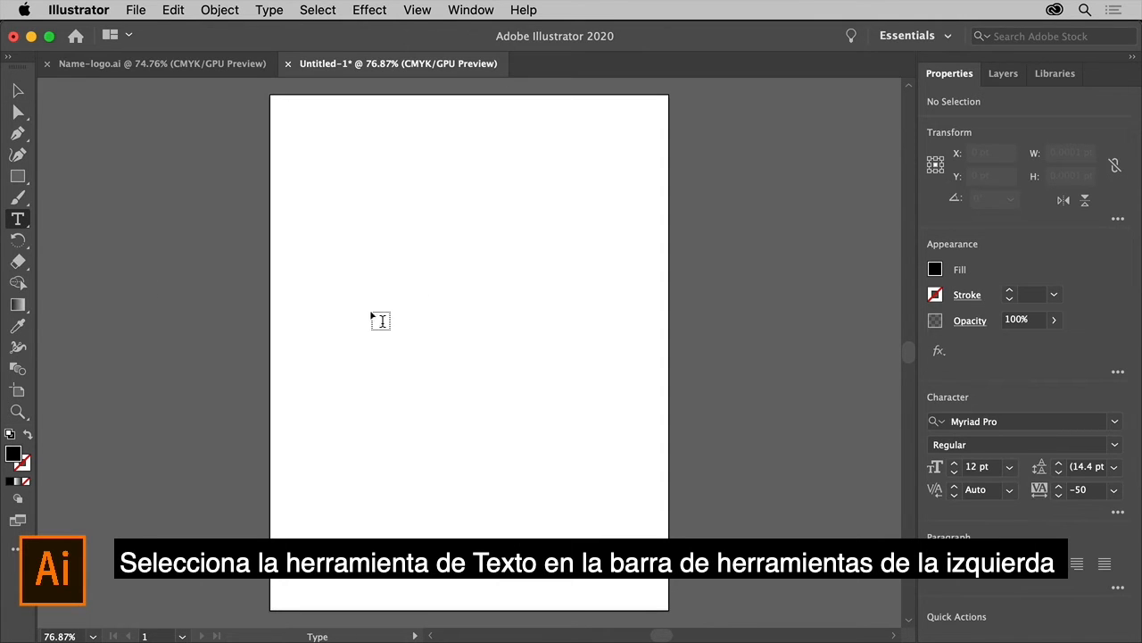
{"action": "left_click", "coordinate": [414, 310]}
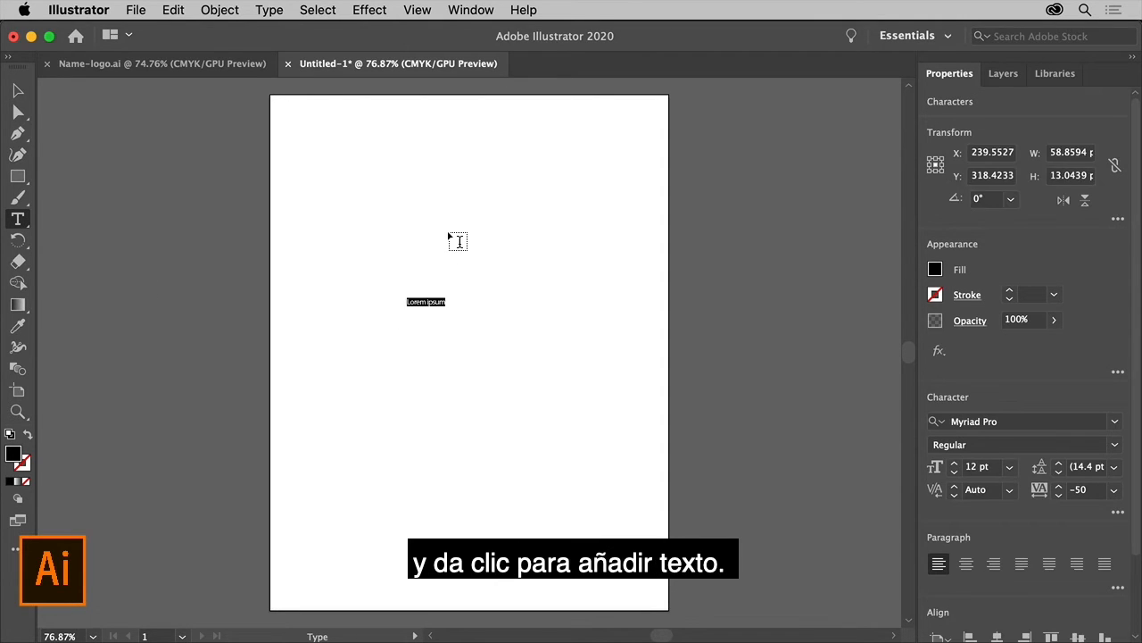
{"action": "type", "text": "BW"}
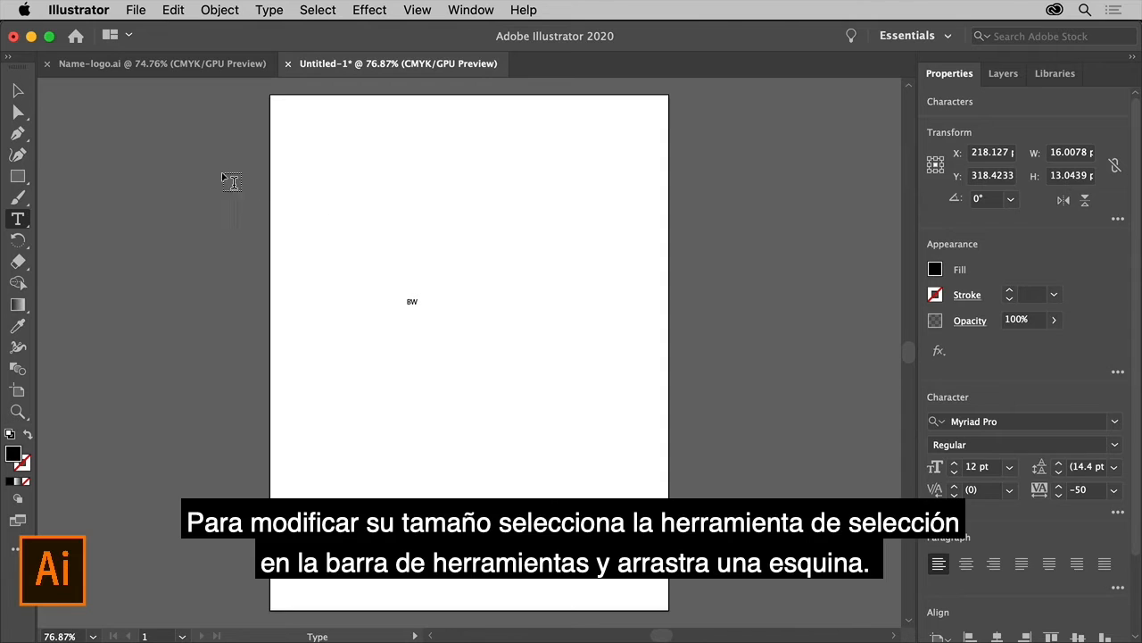
{"action": "left_click", "coordinate": [19, 91]}
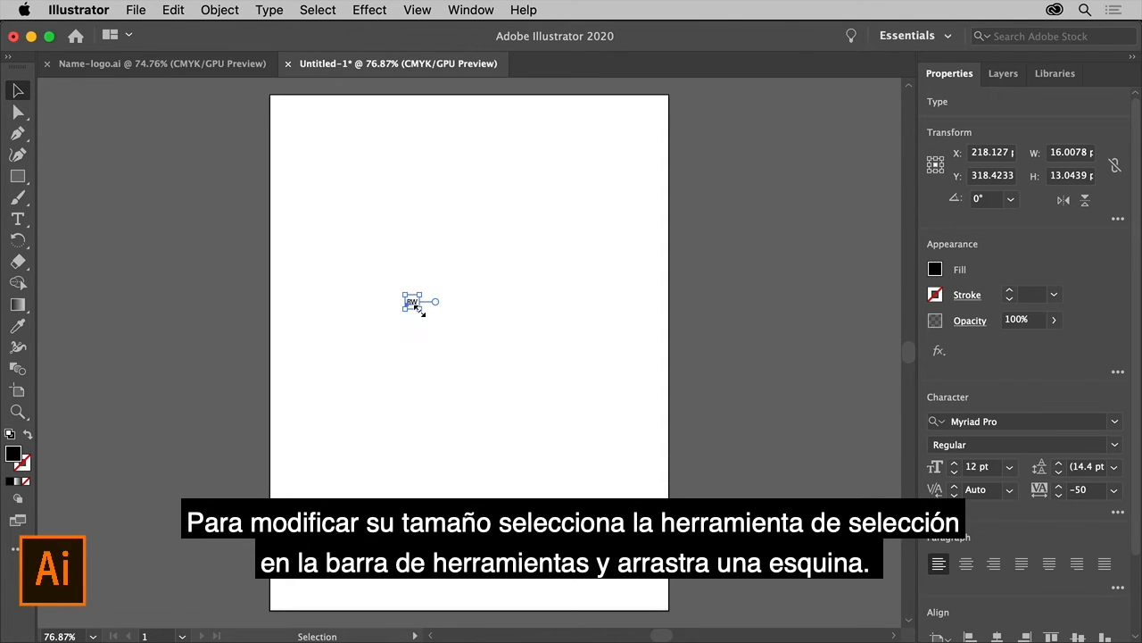
{"action": "left_click_drag", "start_coordinate": [416, 306], "coordinate": [553, 441]}
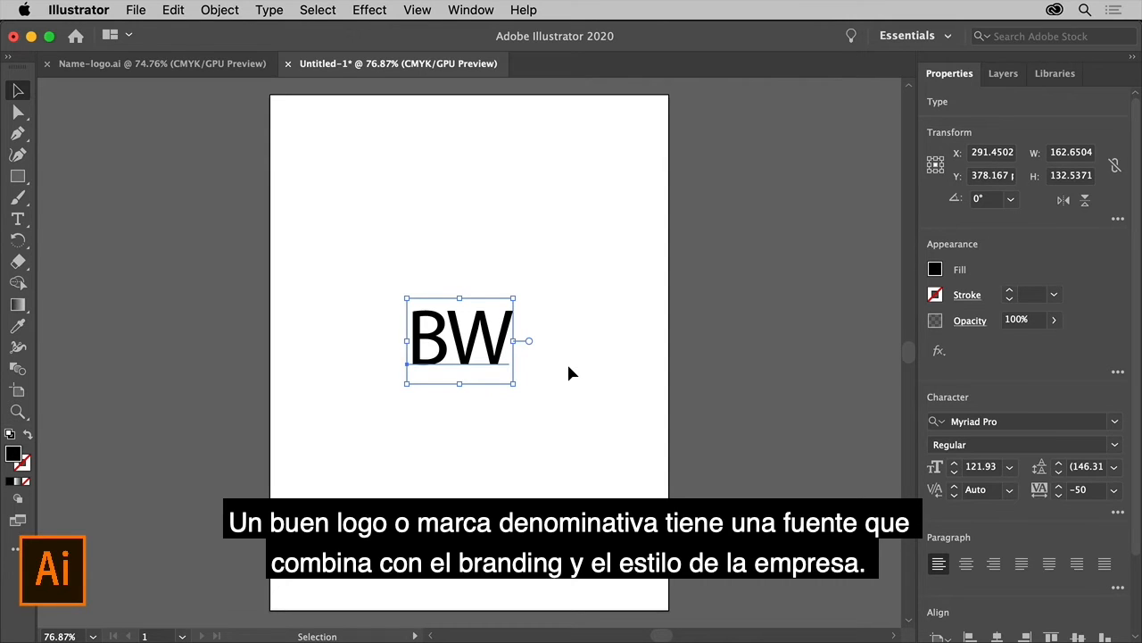
Step: Filter the Adobe Fonts catalogue to heavy-weight typefaces for the BW text and activate the Acumin Pro ExtraCondensed family
{"action": "left_click", "coordinate": [1114, 424]}
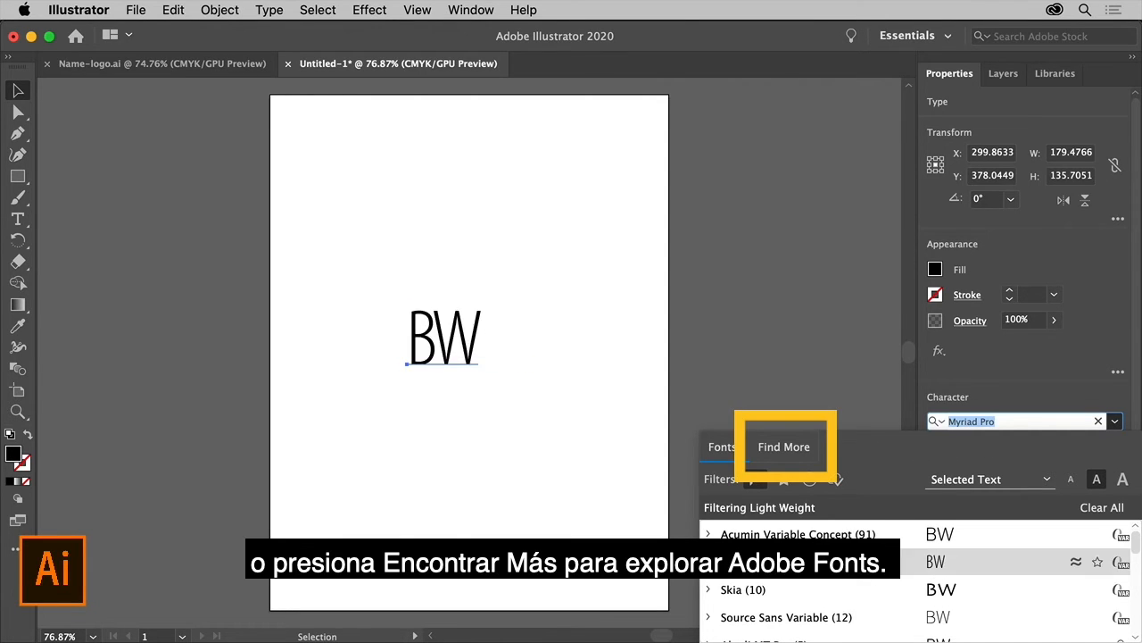
{"action": "left_click", "coordinate": [799, 449]}
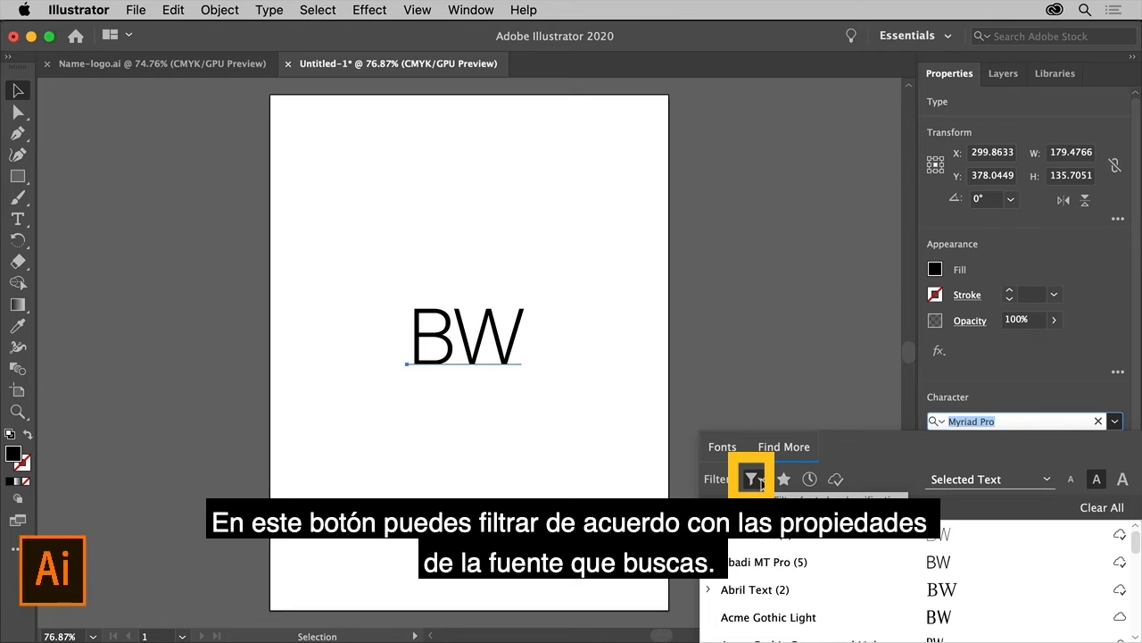
{"action": "left_click", "coordinate": [752, 479]}
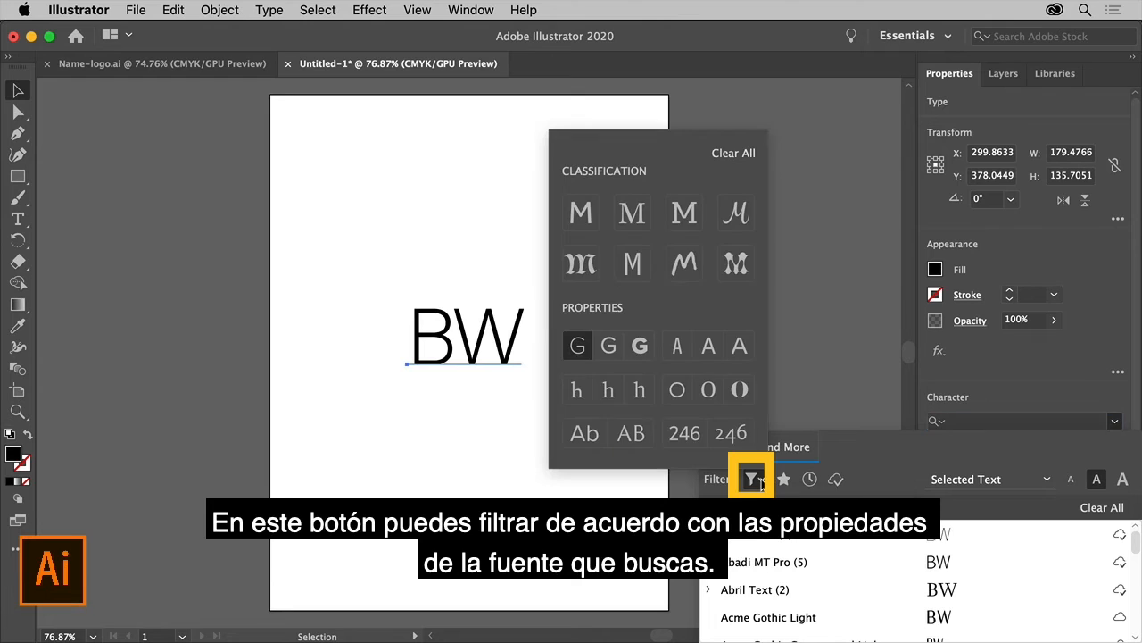
{"action": "left_click", "coordinate": [637, 350]}
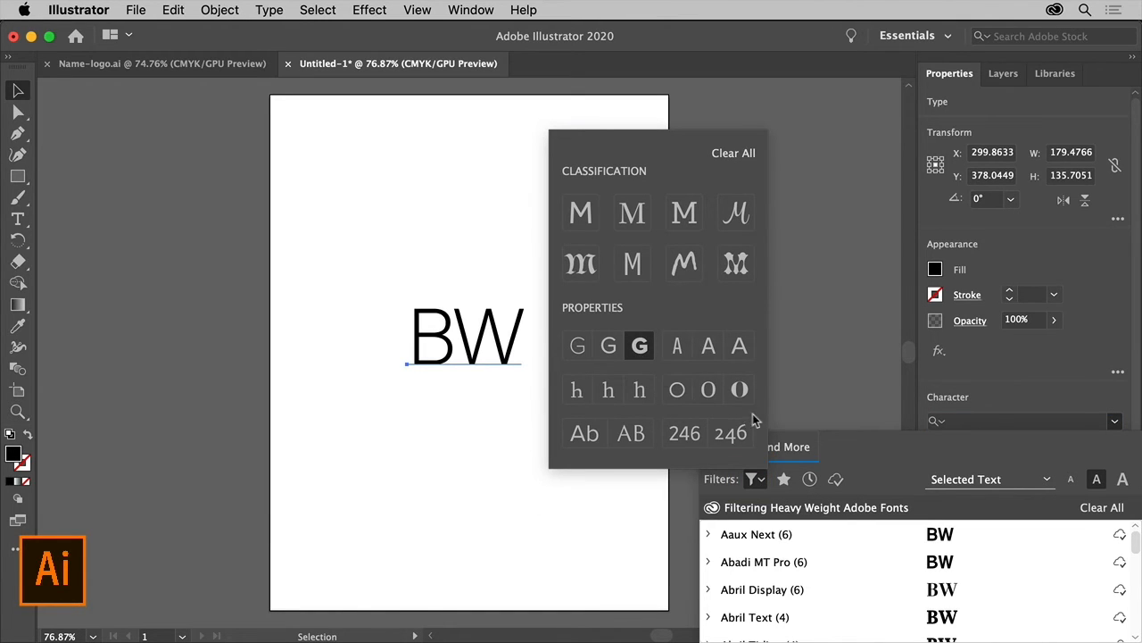
{"action": "left_click", "coordinate": [852, 443]}
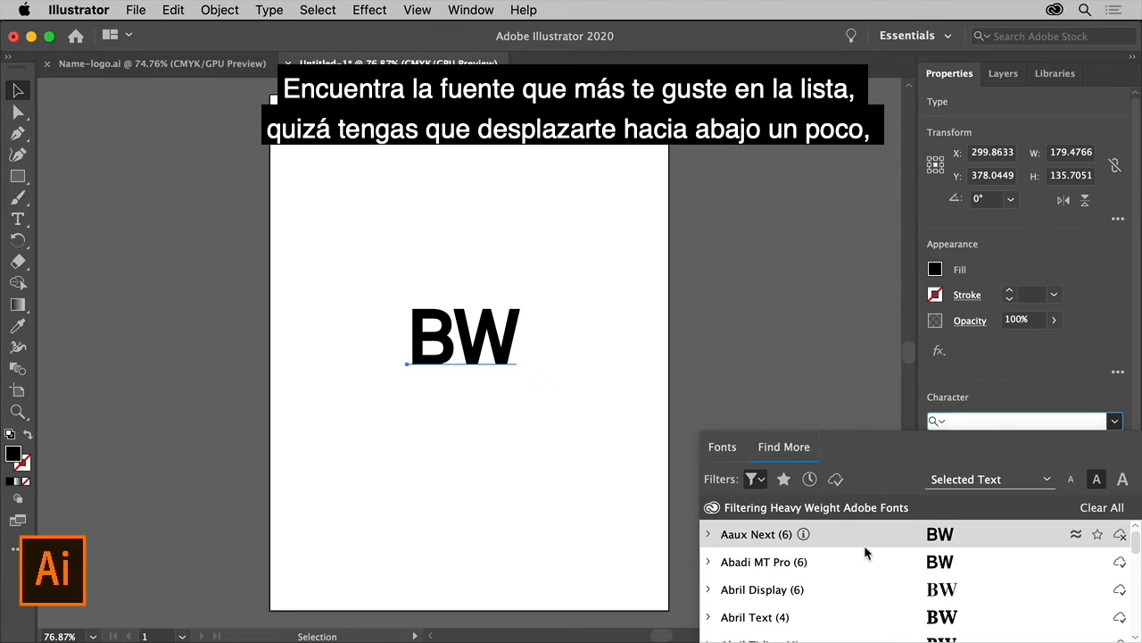
{"action": "scroll", "coordinate": [864, 585], "scroll_direction": "down", "scroll_amount": 5}
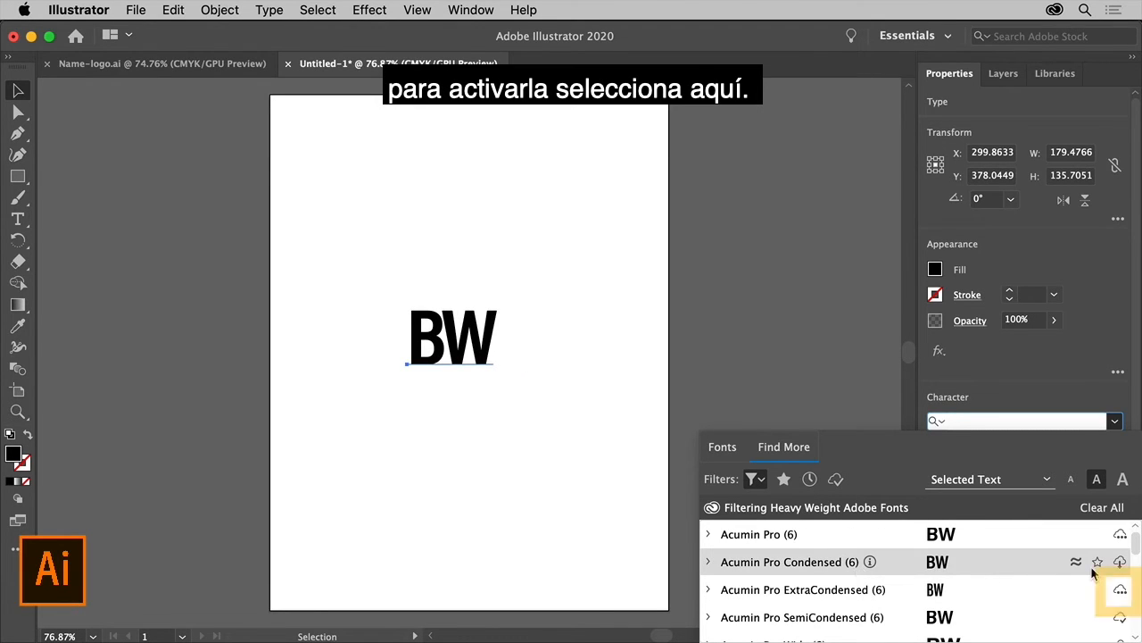
{"action": "left_click", "coordinate": [1120, 590]}
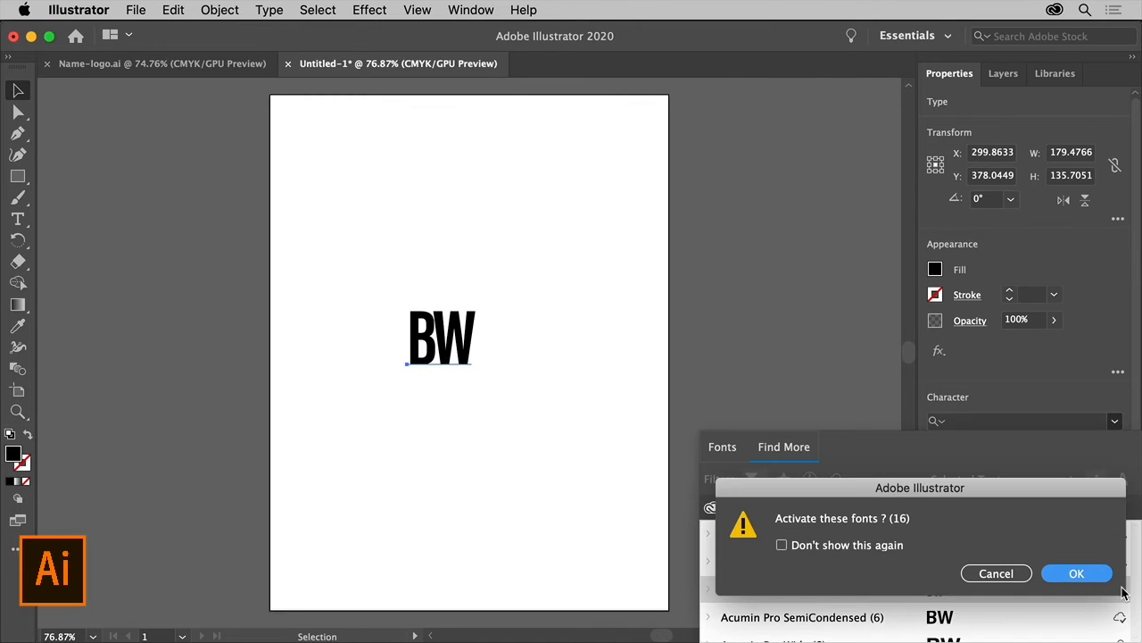
{"action": "left_click", "coordinate": [1099, 581]}
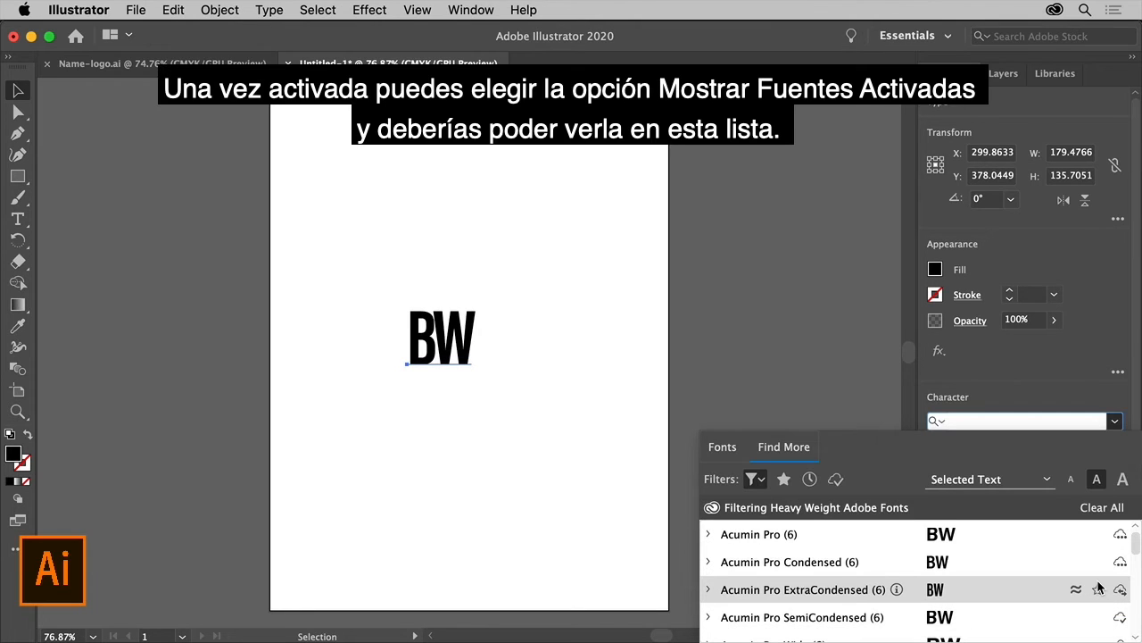
Step: Apply Acumin Pro Condensed Bold from the activated fonts to the BW text and set its tracking to -10
{"action": "left_click", "coordinate": [835, 481]}
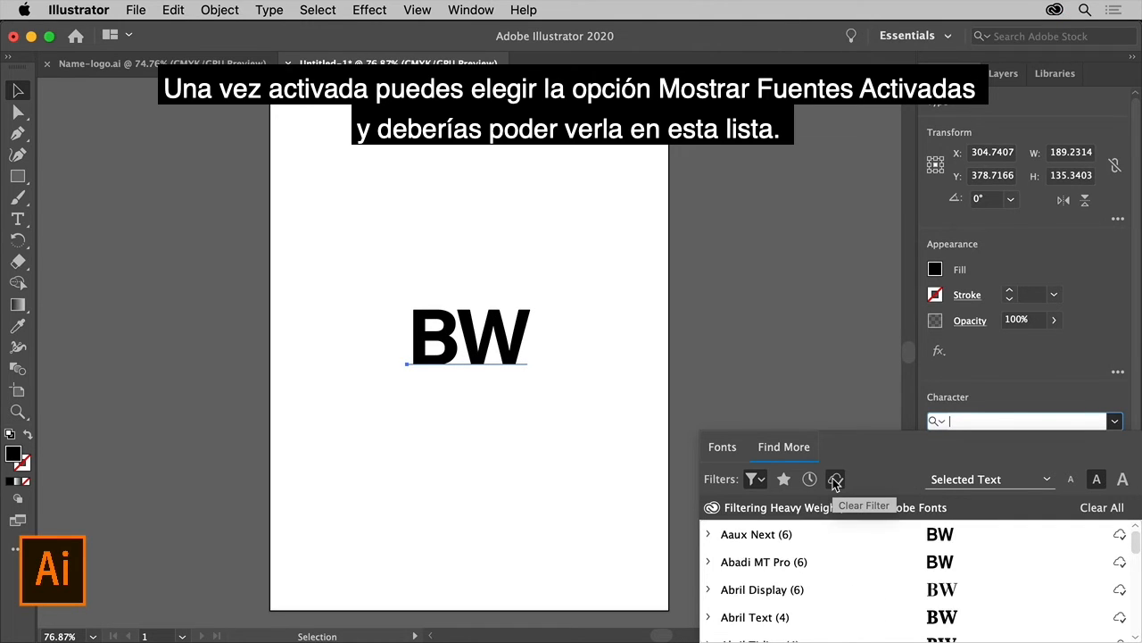
{"action": "scroll", "coordinate": [848, 558], "scroll_direction": "down", "scroll_amount": 5}
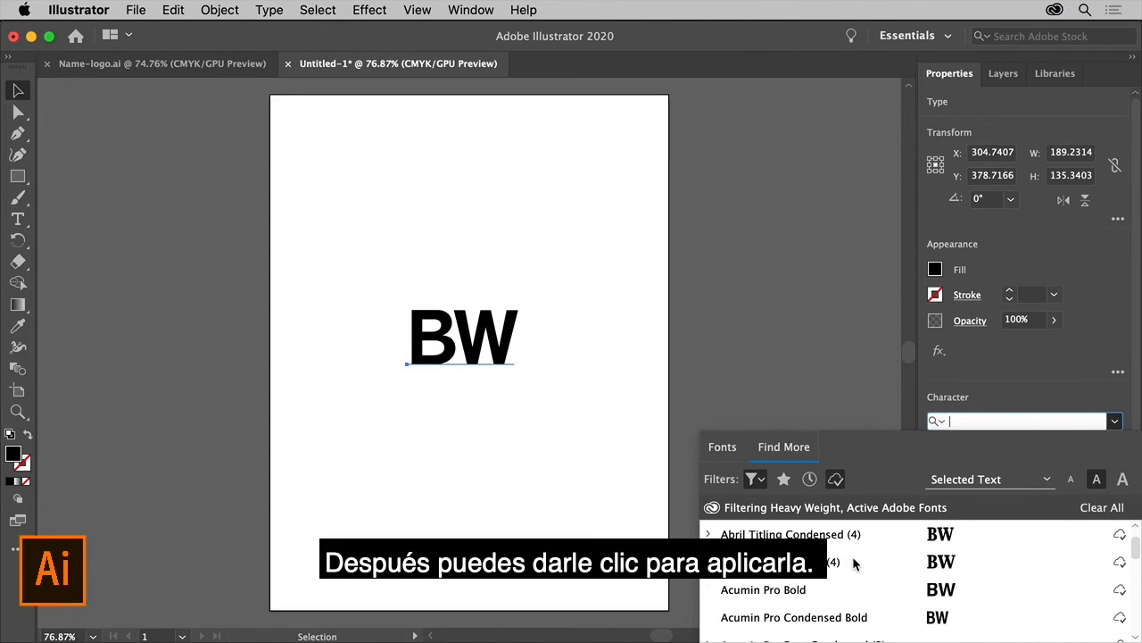
{"action": "left_click", "coordinate": [827, 564]}
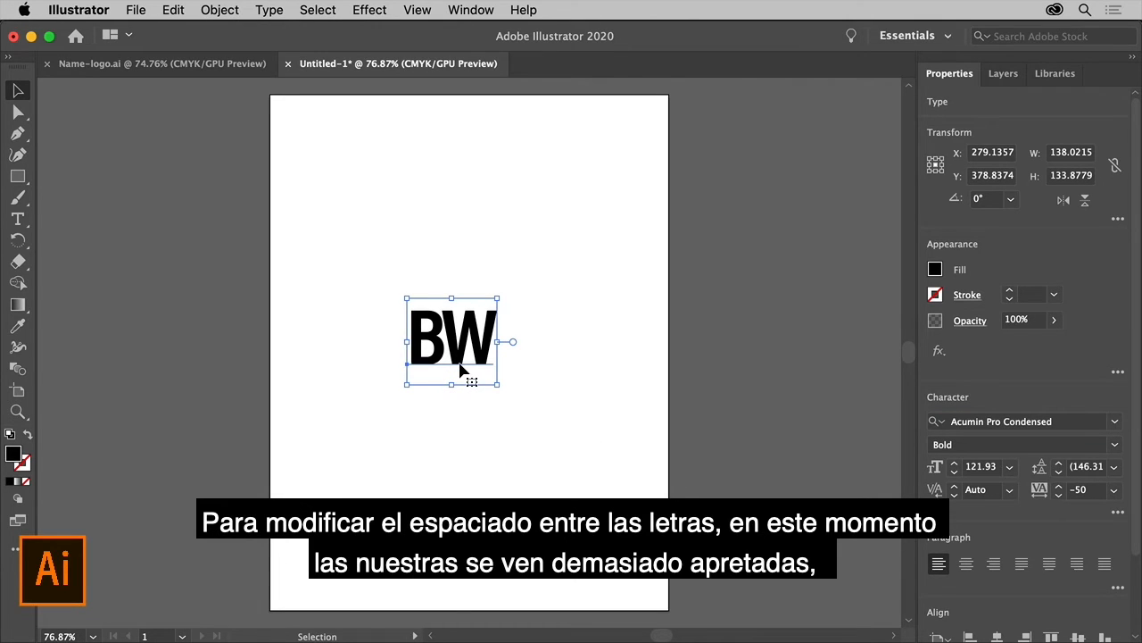
{"action": "left_click", "coordinate": [1114, 489]}
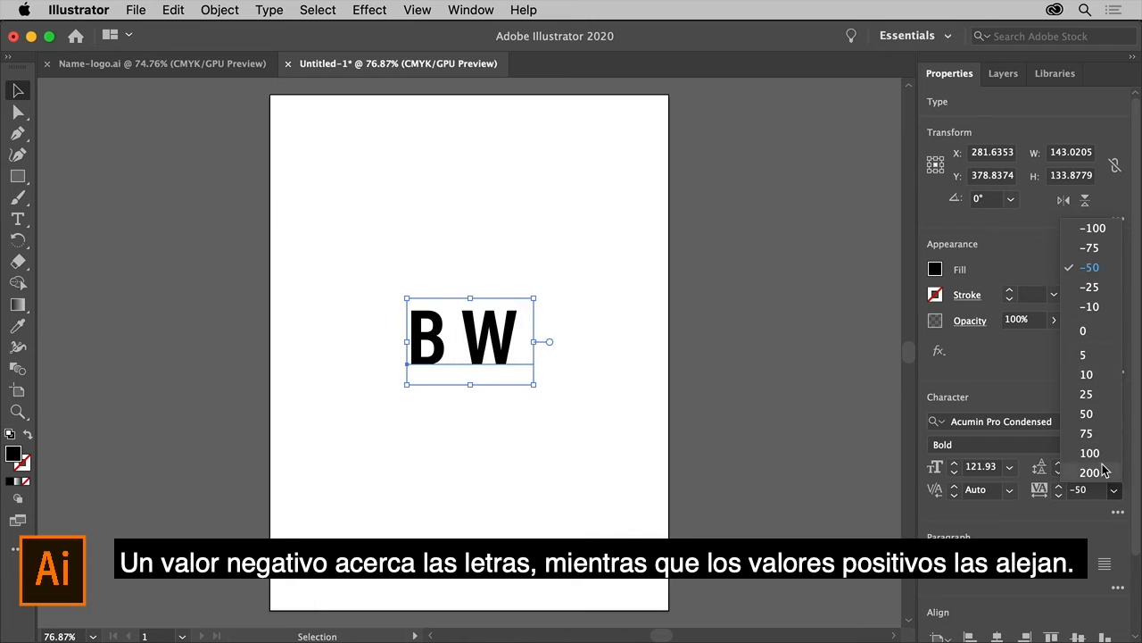
{"action": "left_click", "coordinate": [1094, 307]}
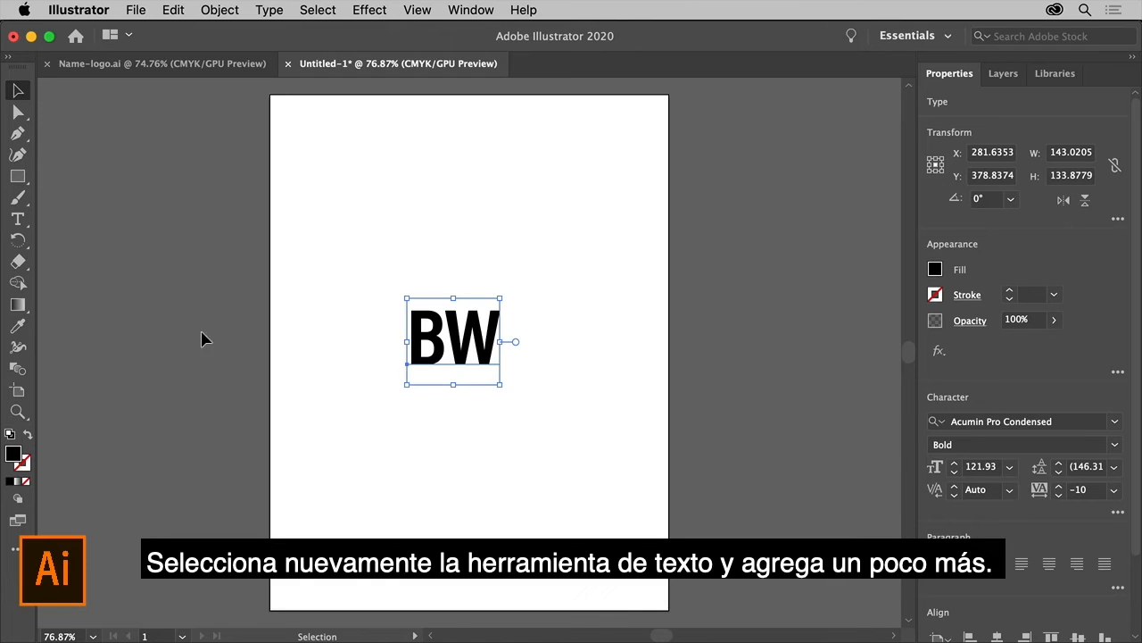
Step: Add the text "CREATIVE" below BW and scale it proportionally to about 52 pt
{"action": "left_click", "coordinate": [18, 219]}
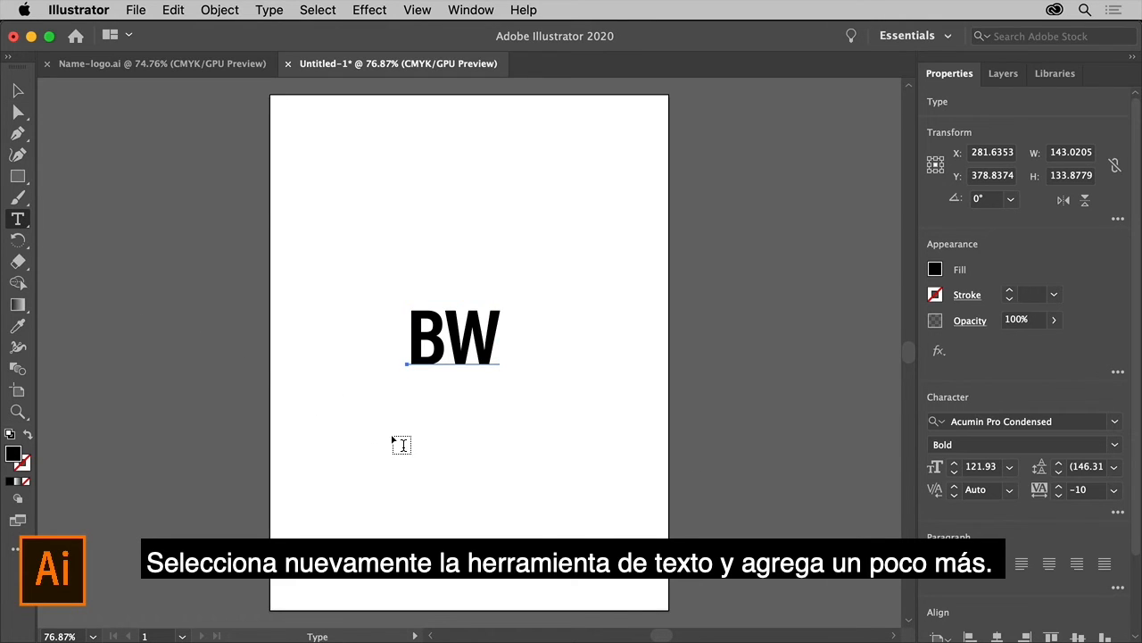
{"action": "left_click", "coordinate": [380, 398]}
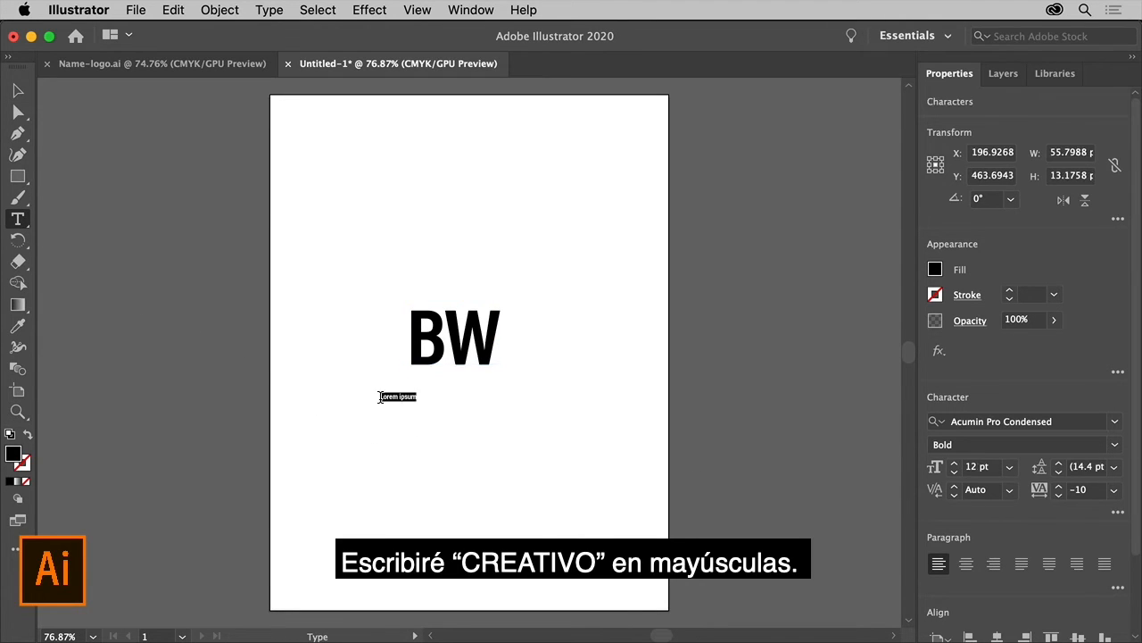
{"action": "type", "text": "CREATIVE"}
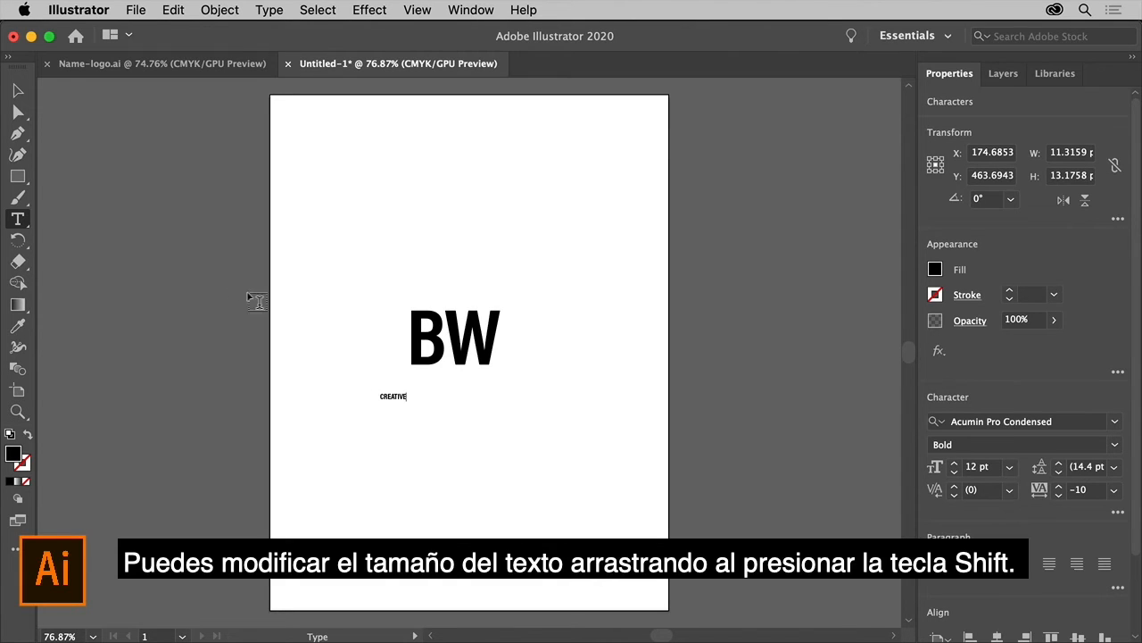
{"action": "left_click", "coordinate": [16, 91]}
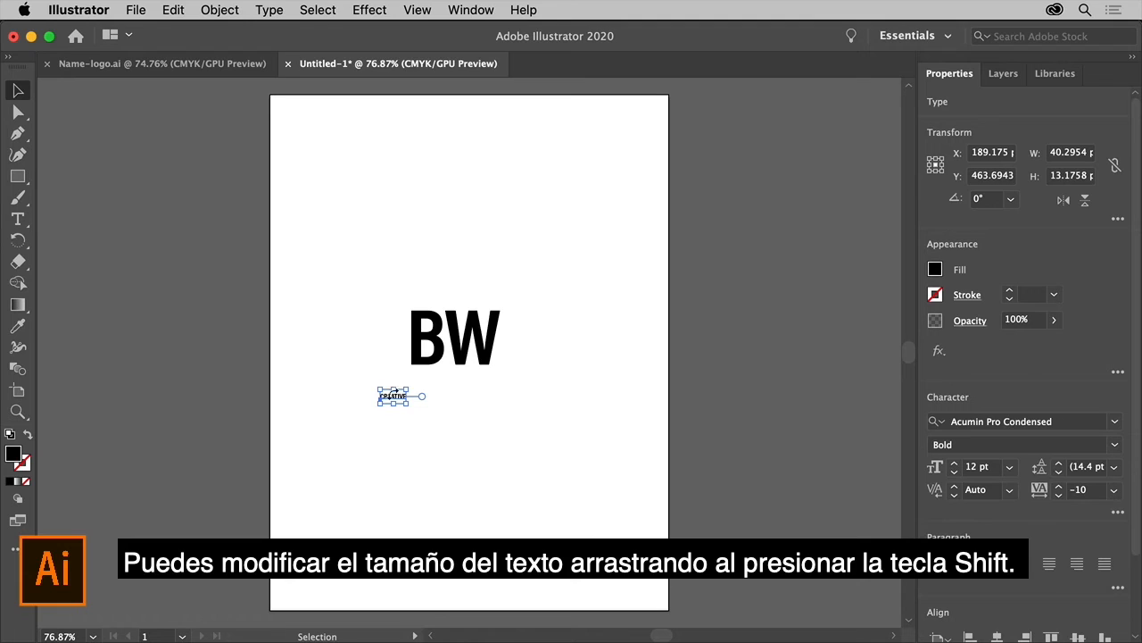
{"action": "left_click_drag", "start_coordinate": [408, 404], "coordinate": [533, 447]}
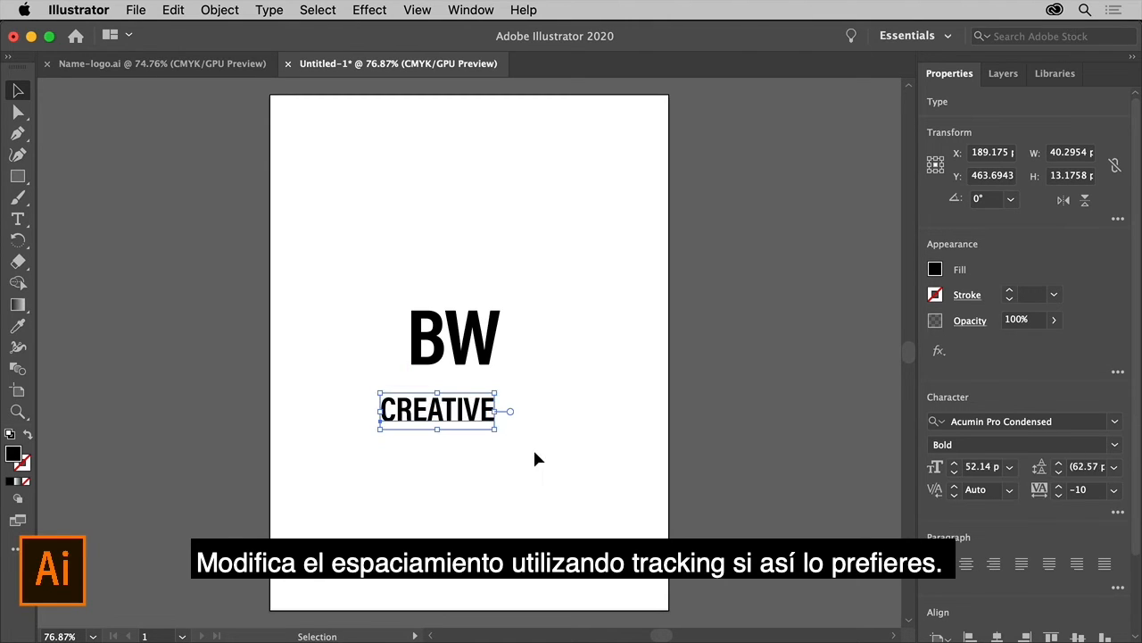
Step: Set the tracking of CREATIVE to 200 and move the word up so it sits centred just below BW
{"action": "left_click", "coordinate": [1114, 490]}
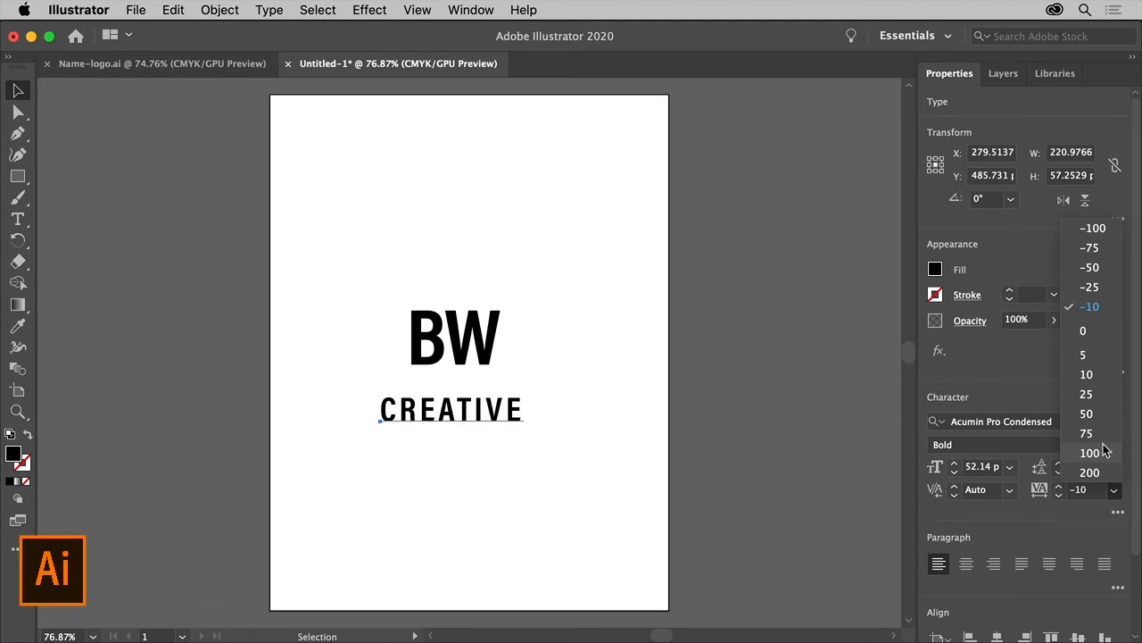
{"action": "left_click", "coordinate": [1108, 480]}
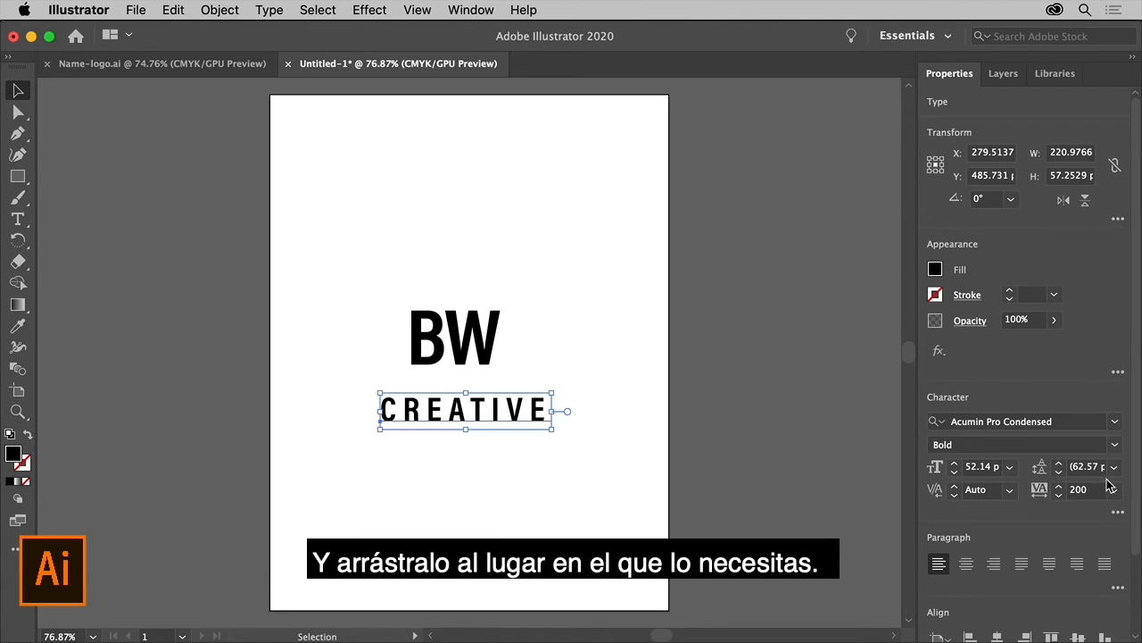
{"action": "left_click_drag", "start_coordinate": [521, 410], "coordinate": [507, 393]}
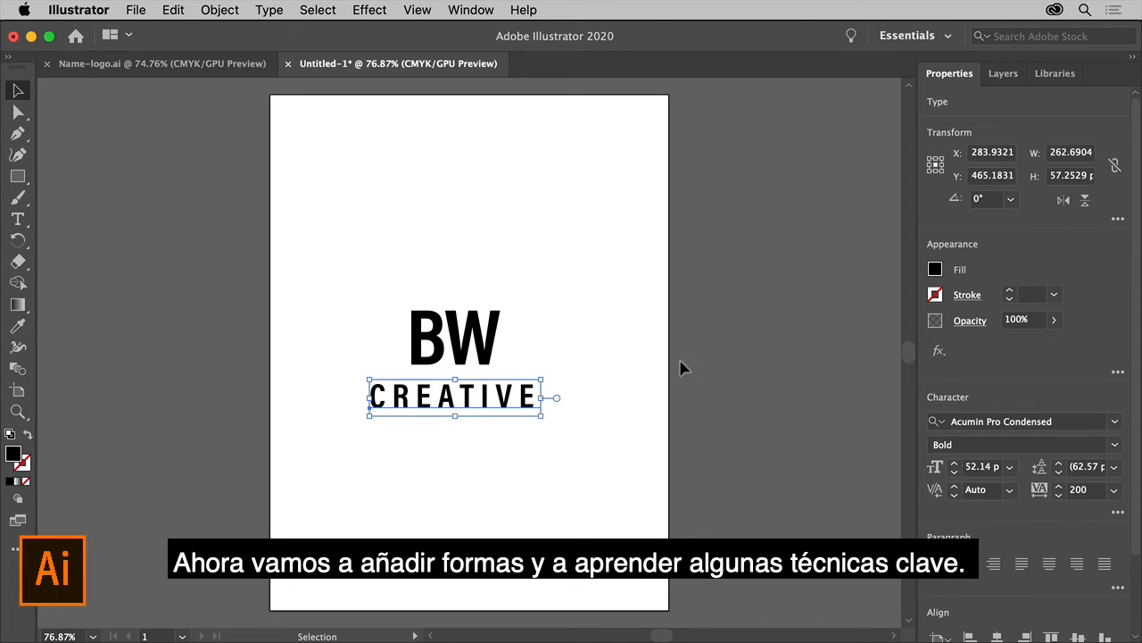
Step: Draw a perfect black circle about 275 pt in diameter over the BW CREATIVE text with the Ellipse tool
{"action": "left_click", "coordinate": [17, 178]}
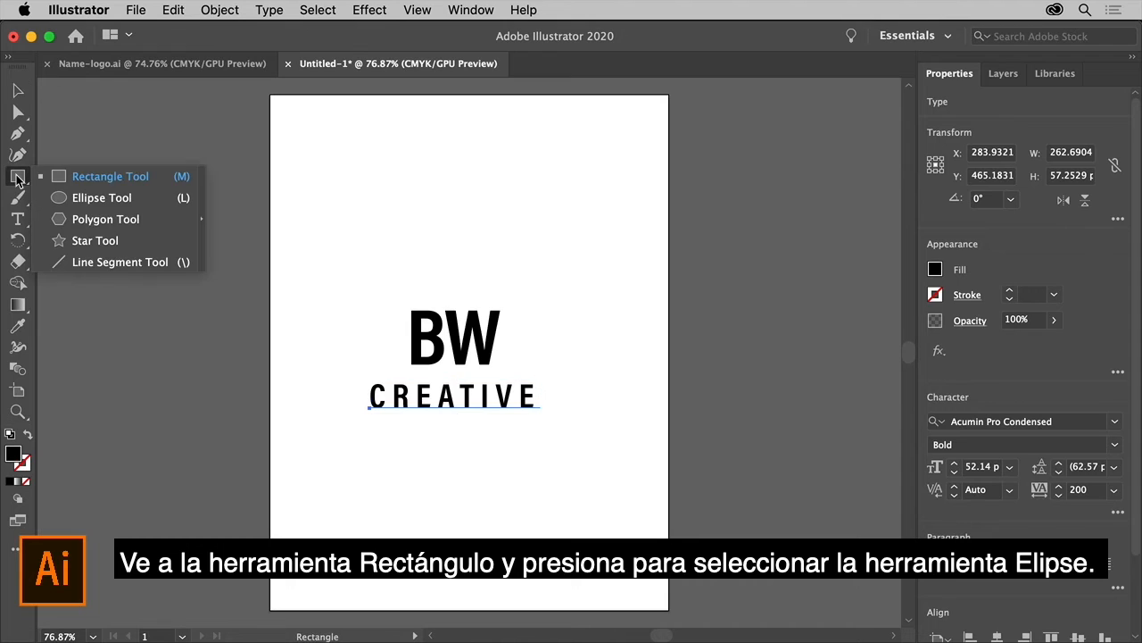
{"action": "left_click", "coordinate": [123, 198]}
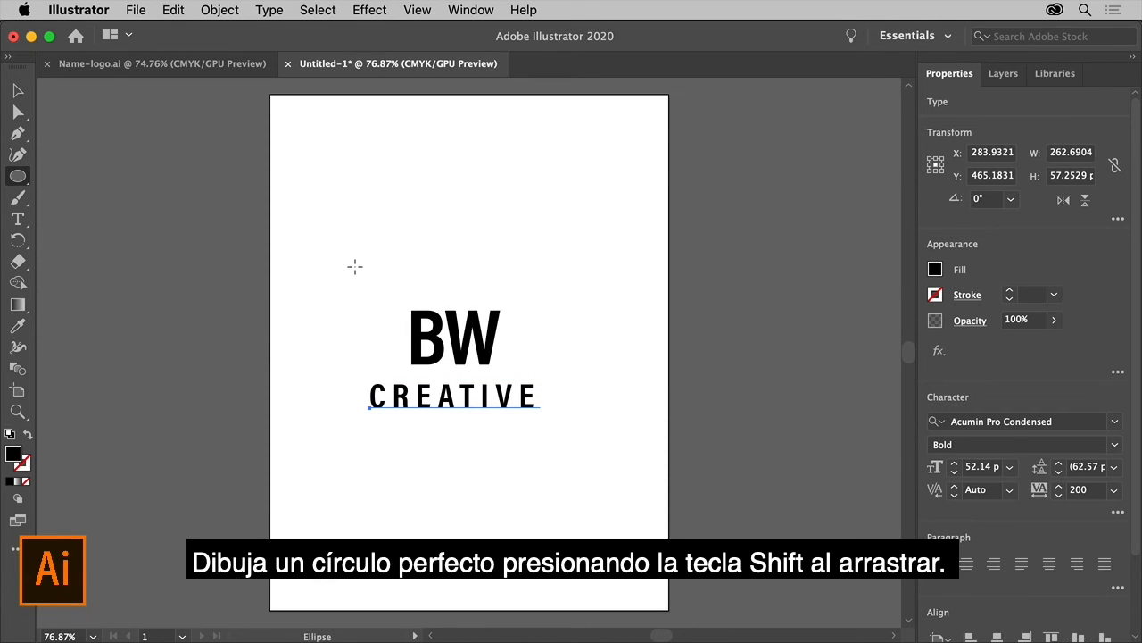
{"action": "left_click_drag", "start_coordinate": [354, 258], "coordinate": [534, 418]}
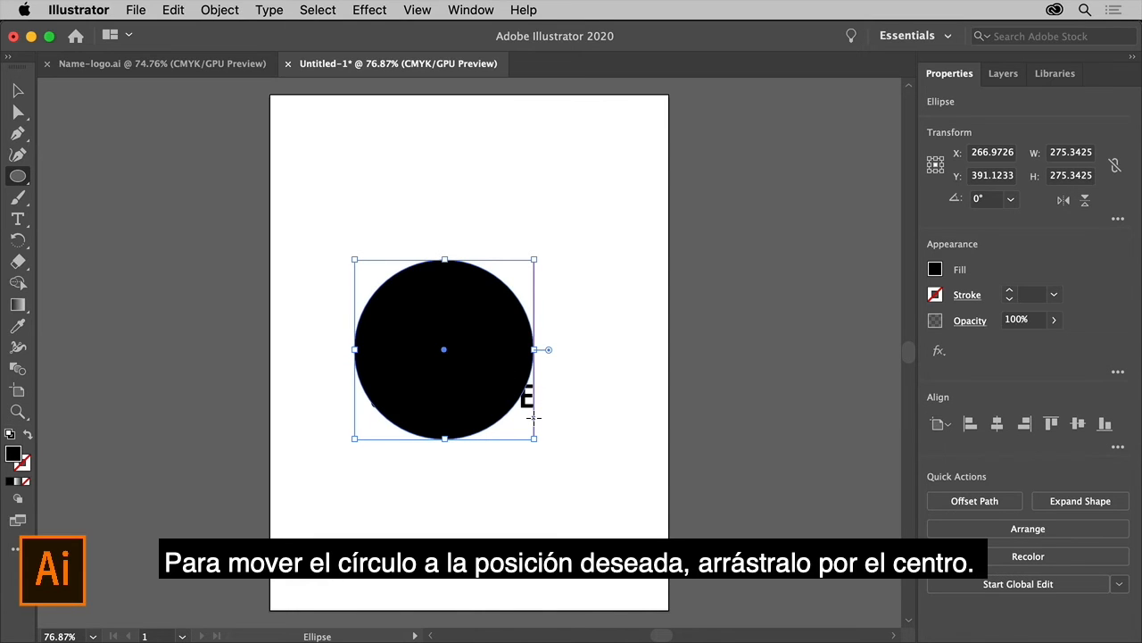
Step: Move the black circle so it is centred over the BW CREATIVE text and set its fill to none
{"action": "left_click_drag", "start_coordinate": [445, 351], "coordinate": [456, 360]}
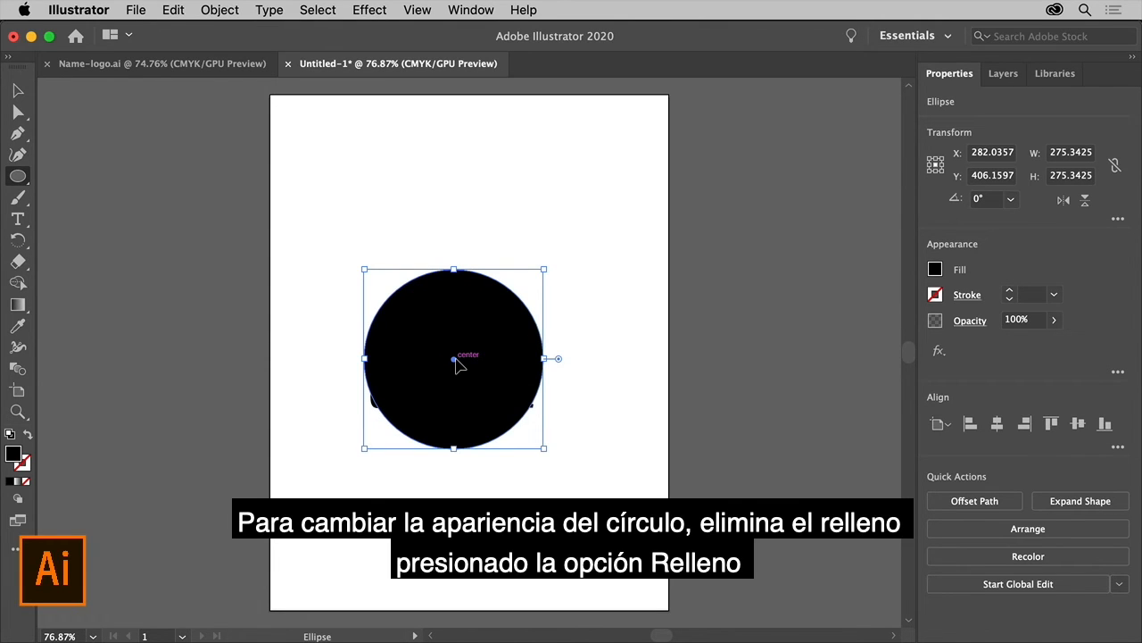
{"action": "left_click", "coordinate": [935, 270]}
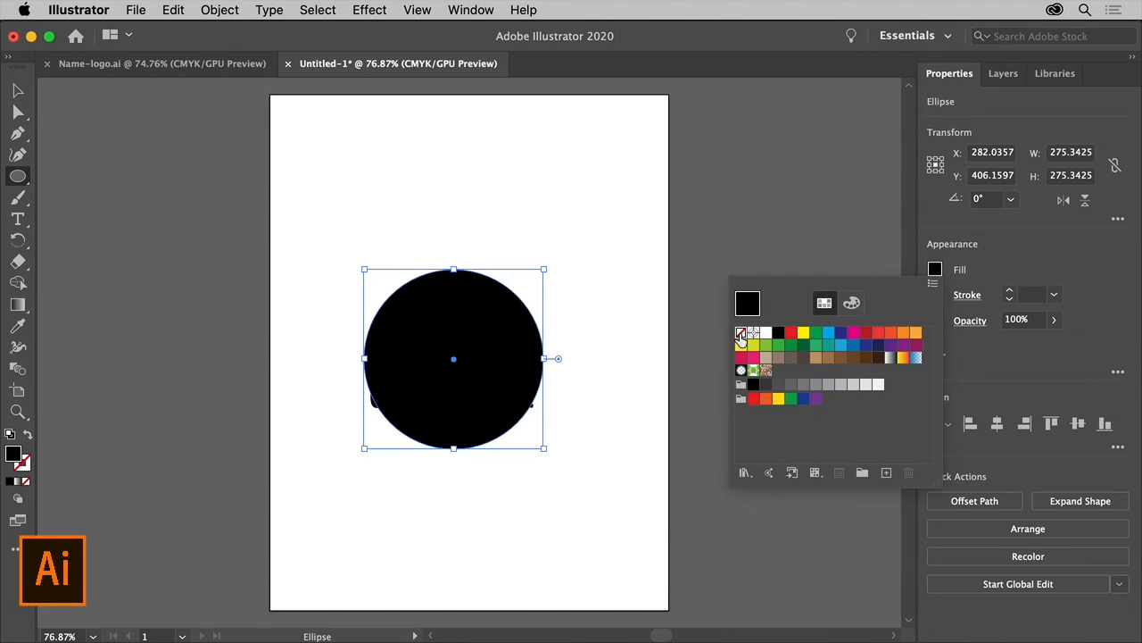
{"action": "left_click", "coordinate": [740, 334]}
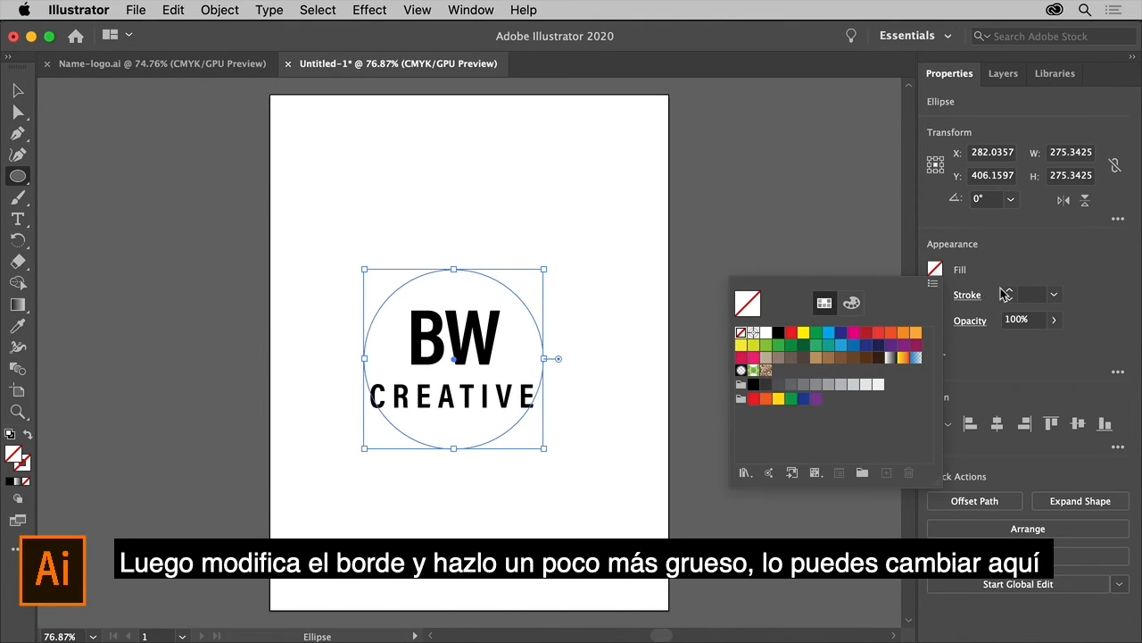
Step: Give the unfilled circle a stroke 18 pt thick
{"action": "left_click", "coordinate": [1009, 292]}
{"action": "left_click", "coordinate": [1009, 292]}
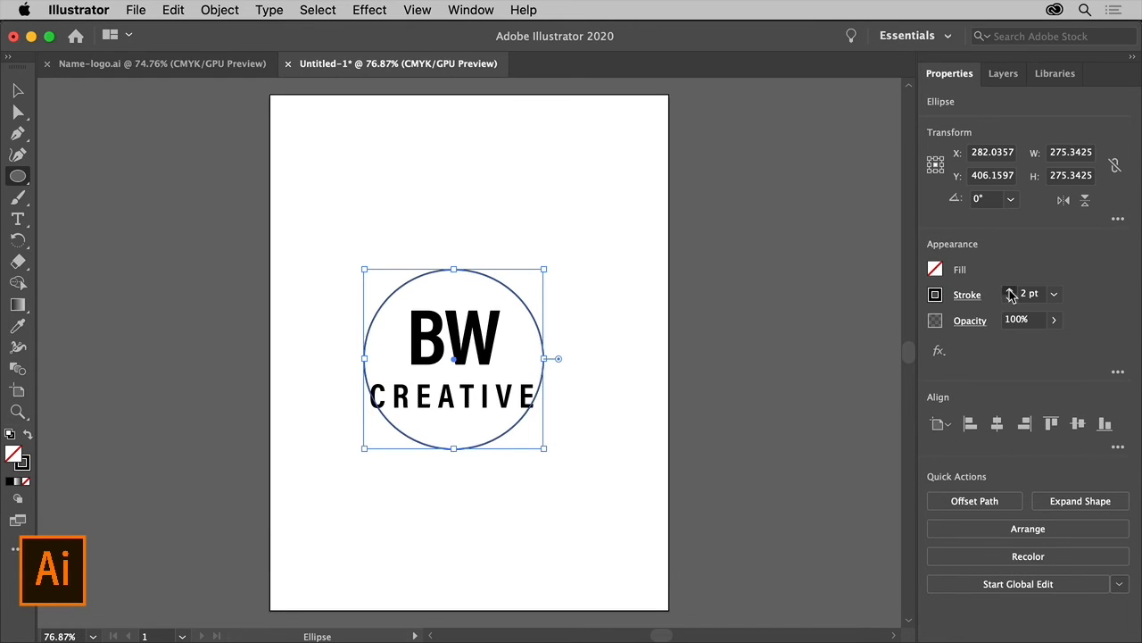
{"action": "left_click", "coordinate": [1010, 292]}
{"action": "left_click", "coordinate": [1010, 292]}
{"action": "left_click", "coordinate": [1009, 291]}
{"action": "left_click", "coordinate": [1010, 292]}
{"action": "left_click", "coordinate": [1010, 292]}
{"action": "left_click", "coordinate": [1009, 292]}
{"action": "left_click", "coordinate": [1010, 292]}
{"action": "left_click", "coordinate": [1010, 292]}
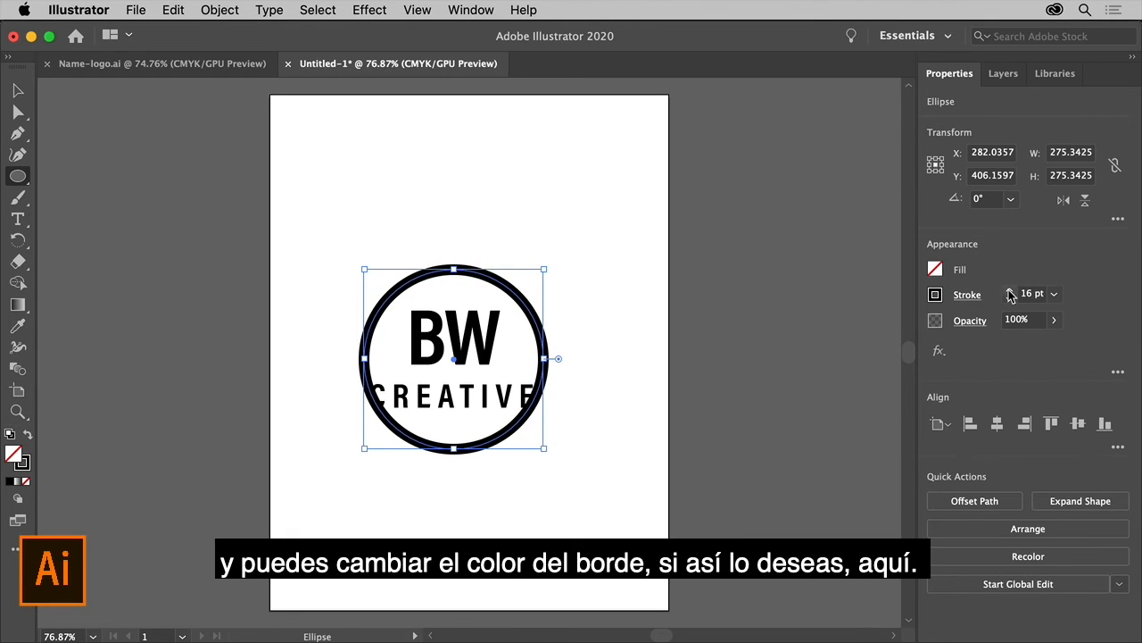
{"action": "left_click", "coordinate": [1010, 292]}
{"action": "left_click", "coordinate": [1010, 292]}
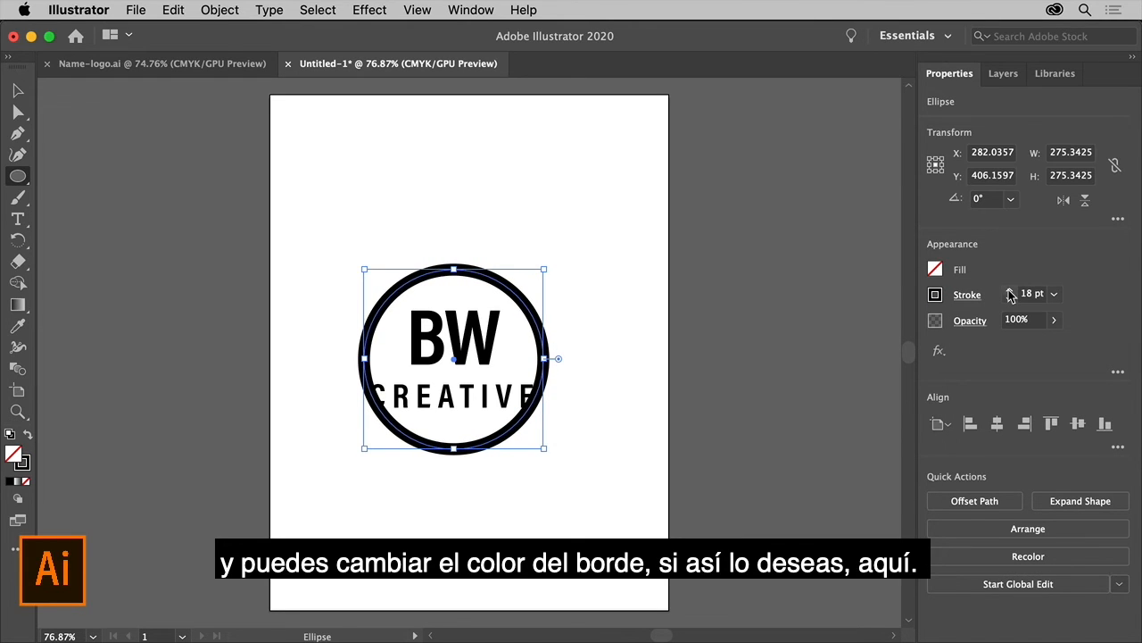
Step: Change the circle's stroke colour to the crimson swatch
{"action": "left_click", "coordinate": [935, 294]}
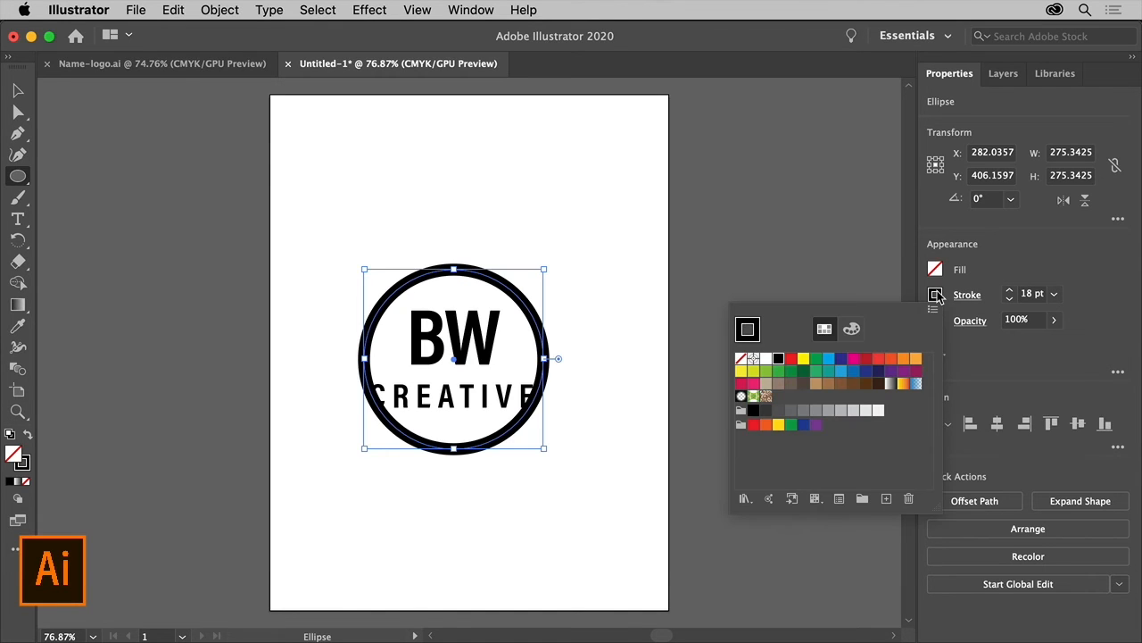
{"action": "left_click", "coordinate": [741, 383]}
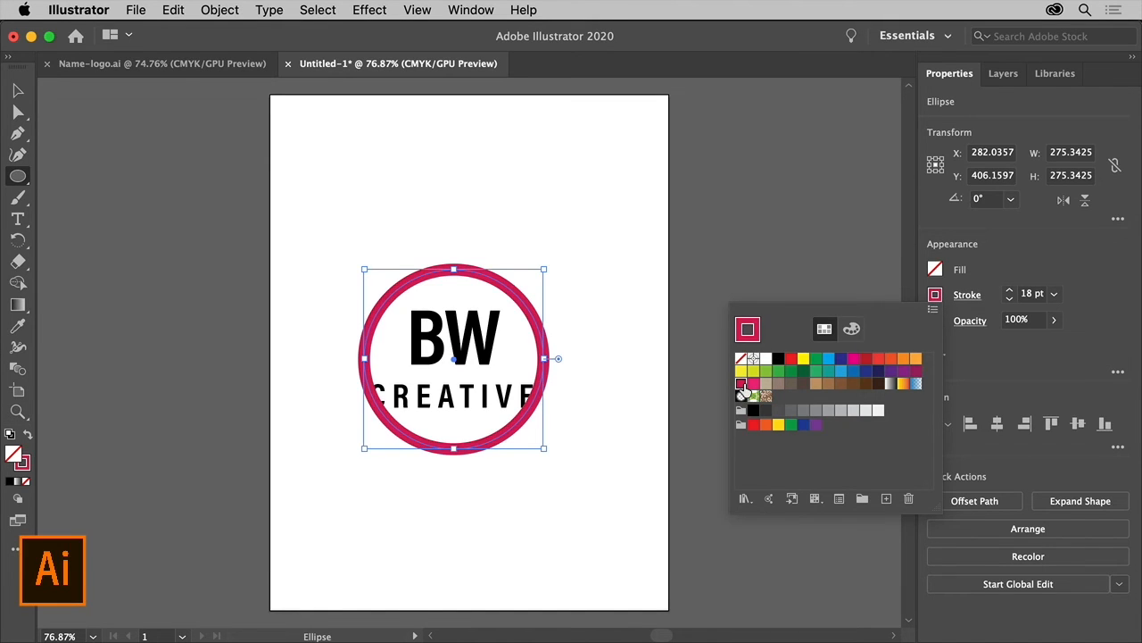
{"action": "left_click", "coordinate": [750, 291]}
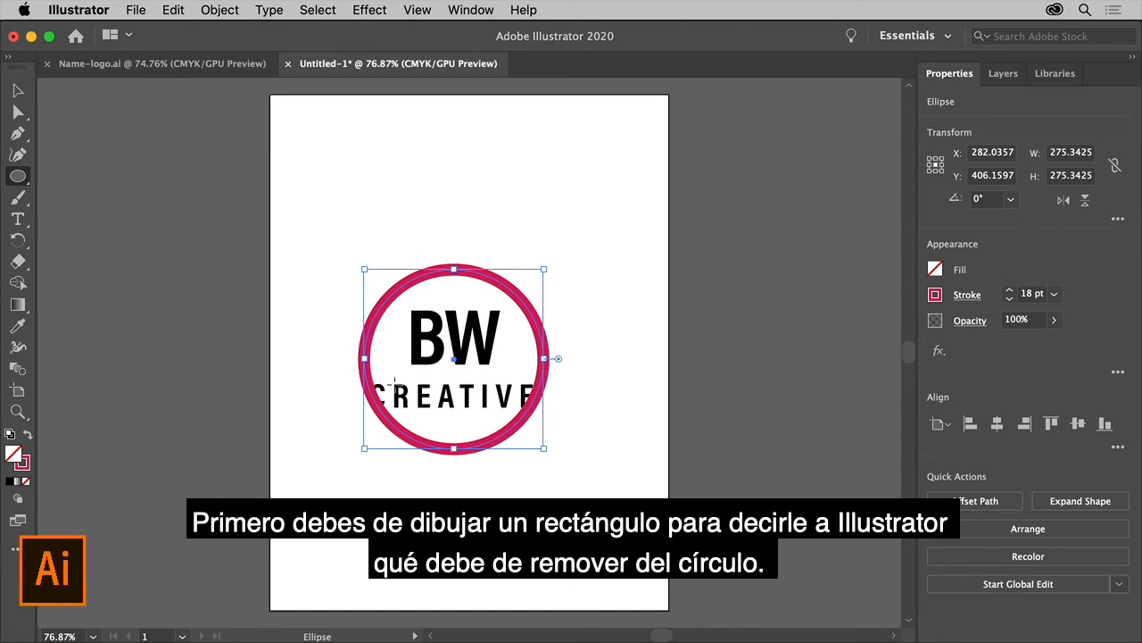
Step: Draw a rectangle about 386 by 105 pt around the word CREATIVE, extending past both sides of the circle
{"action": "left_click", "coordinate": [26, 182]}
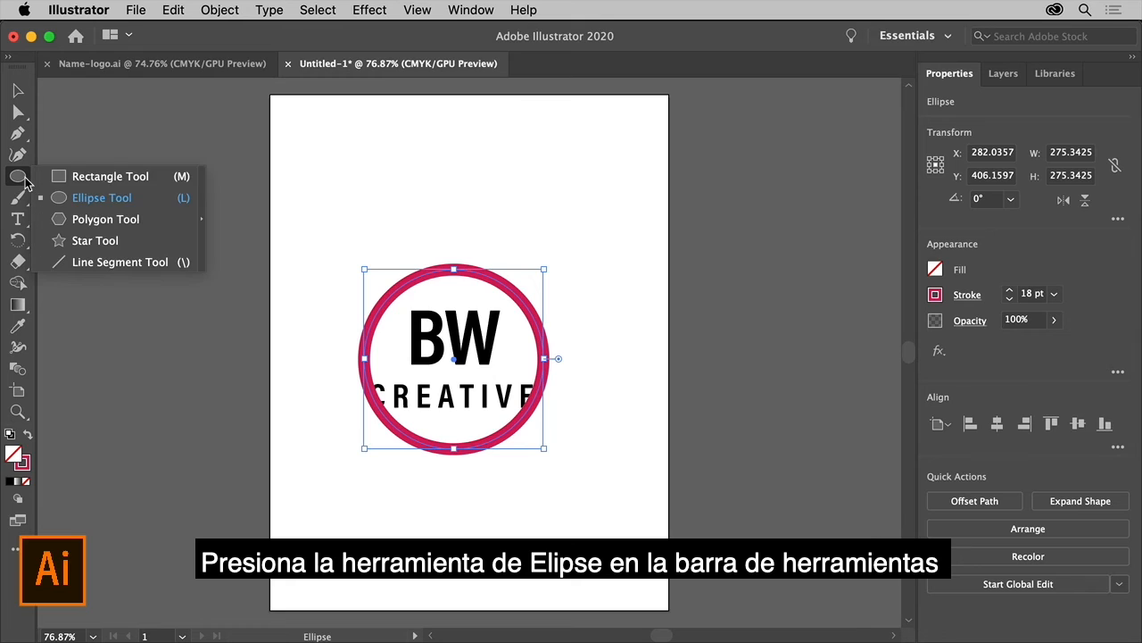
{"action": "left_click", "coordinate": [132, 181]}
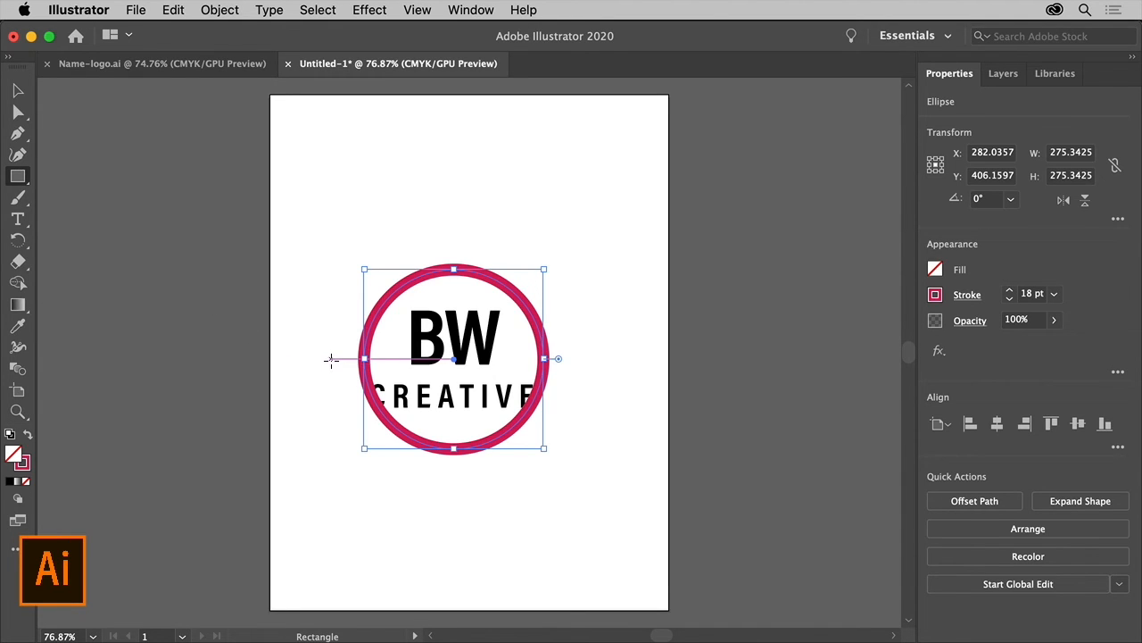
{"action": "left_click_drag", "start_coordinate": [330, 360], "coordinate": [582, 427]}
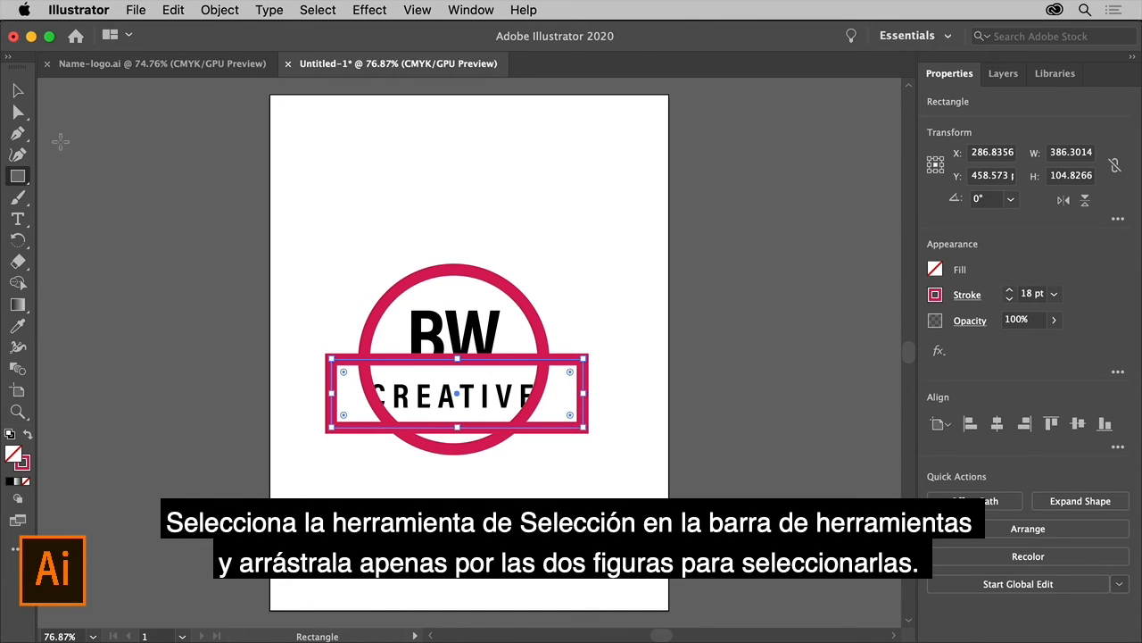
Step: Select the circle and rectangle together and remove the whole rectangle area with the Shape Builder tool
{"action": "left_click", "coordinate": [18, 91]}
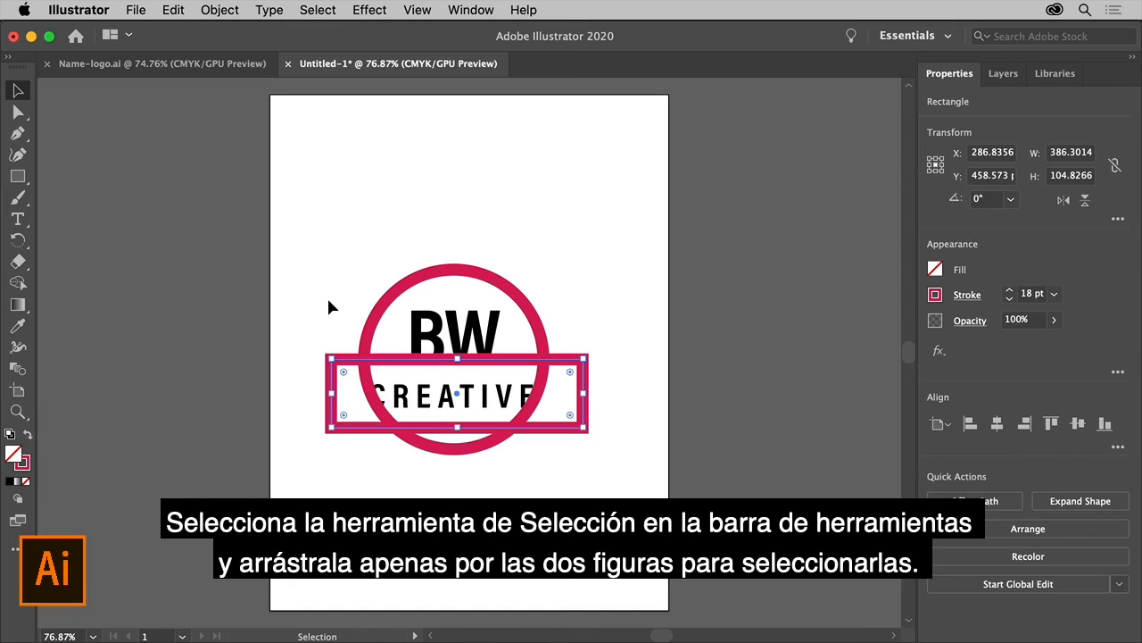
{"action": "left_click_drag", "start_coordinate": [329, 301], "coordinate": [373, 367]}
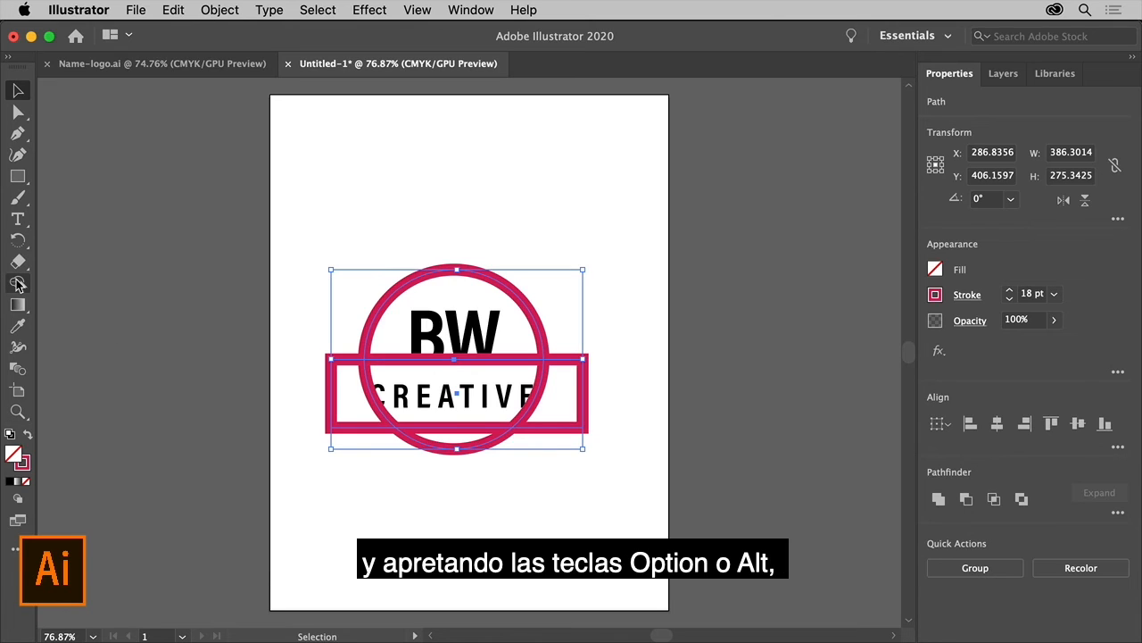
{"action": "left_click", "coordinate": [18, 284]}
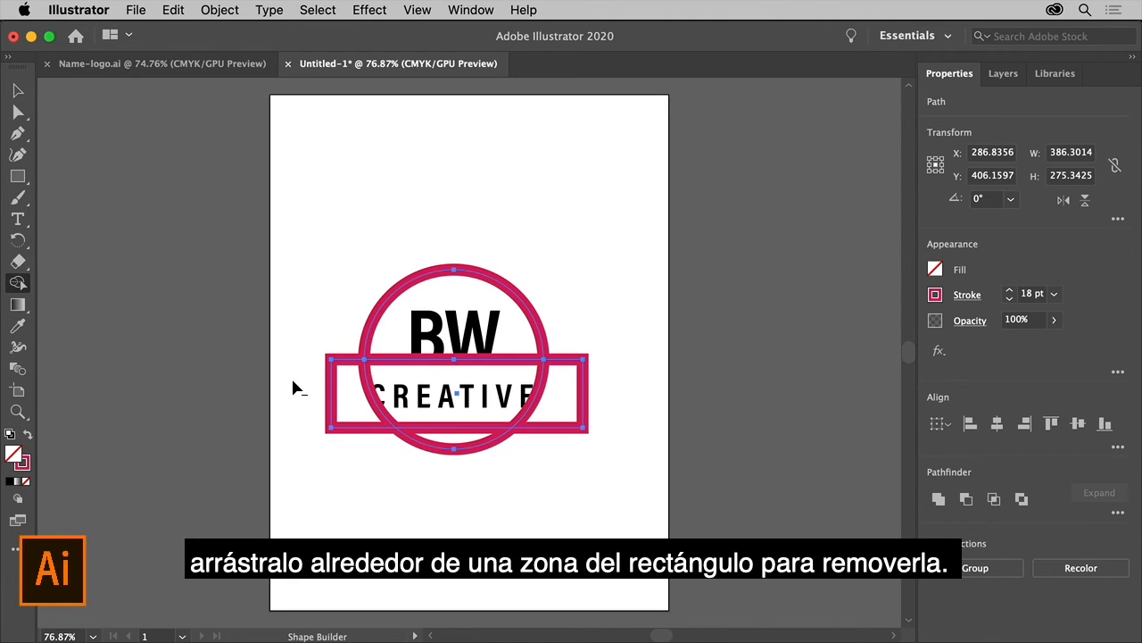
{"action": "mouse_move", "coordinate": [292, 381]}
{"action": "left_mouse_down"}
{"action": "mouse_move", "coordinate": [533, 406]}
{"action": "mouse_move", "coordinate": [581, 399]}
{"action": "left_mouse_up"}
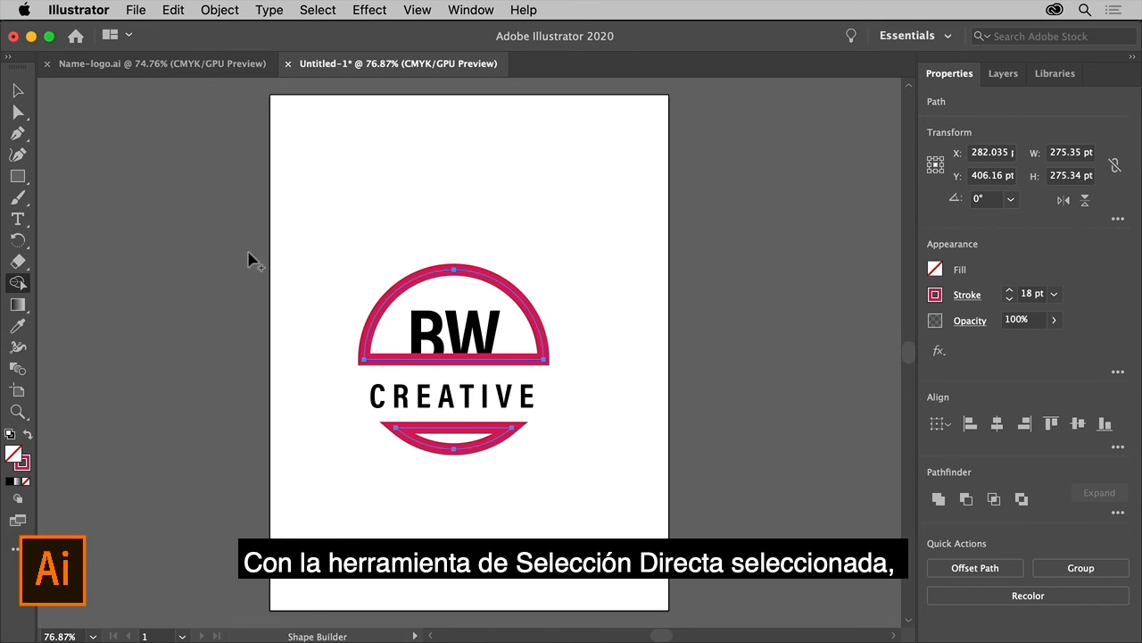
Step: Delete the straight horizontal segments above and below CREATIVE with Direct Selection, leaving only the two curved arcs
{"action": "left_click", "coordinate": [20, 114]}
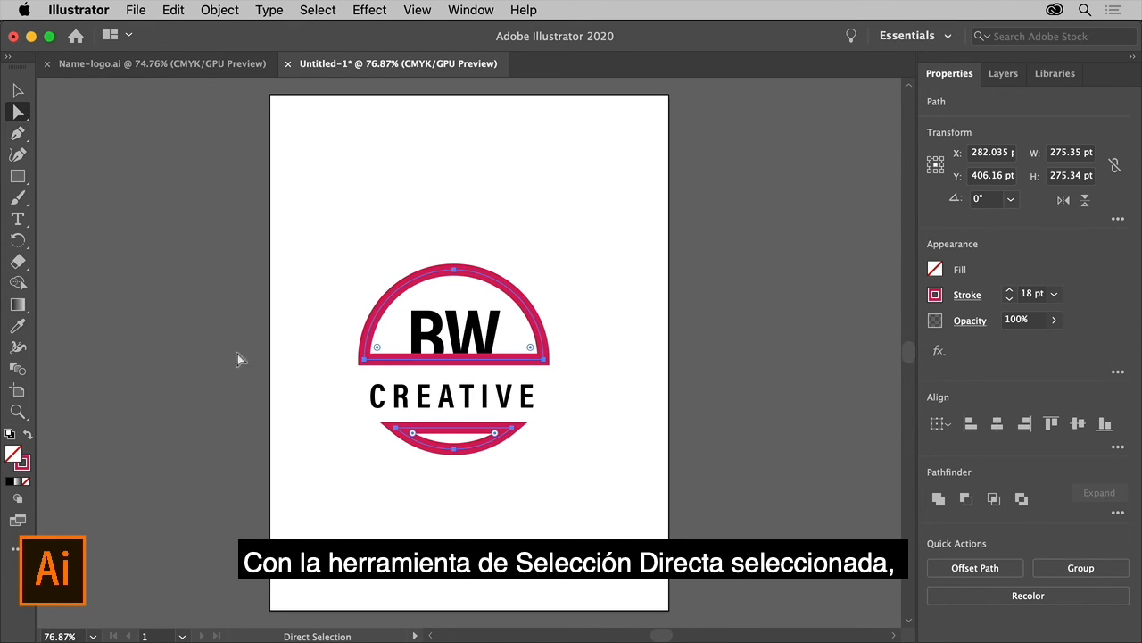
{"action": "left_click", "coordinate": [330, 407]}
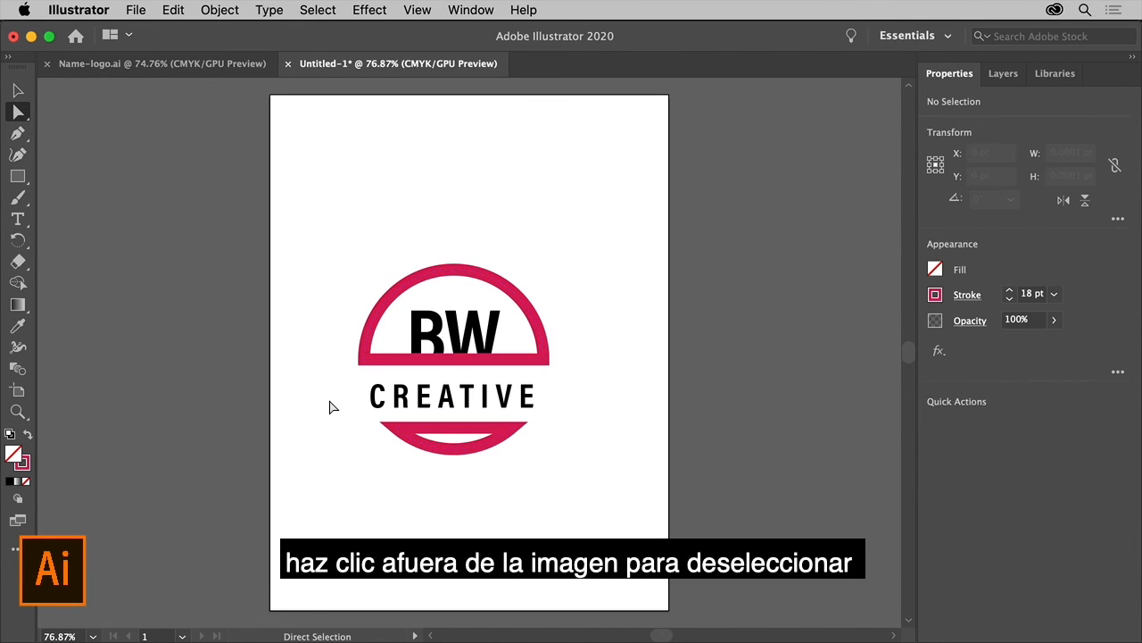
{"action": "left_click", "coordinate": [399, 366]}
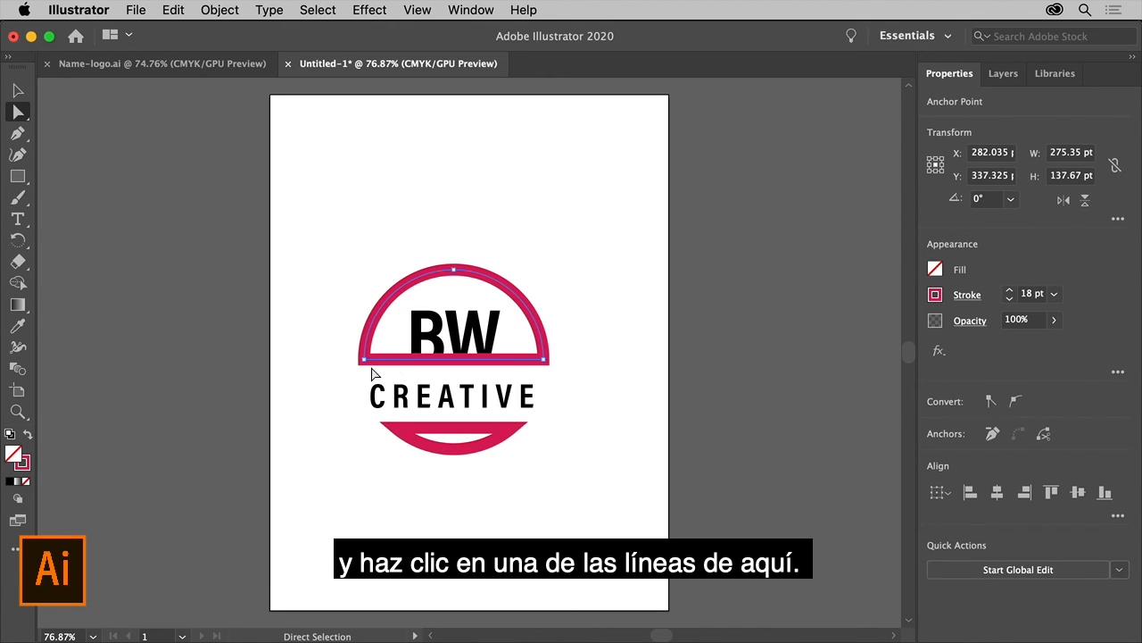
{"action": "key", "text": "Delete"}
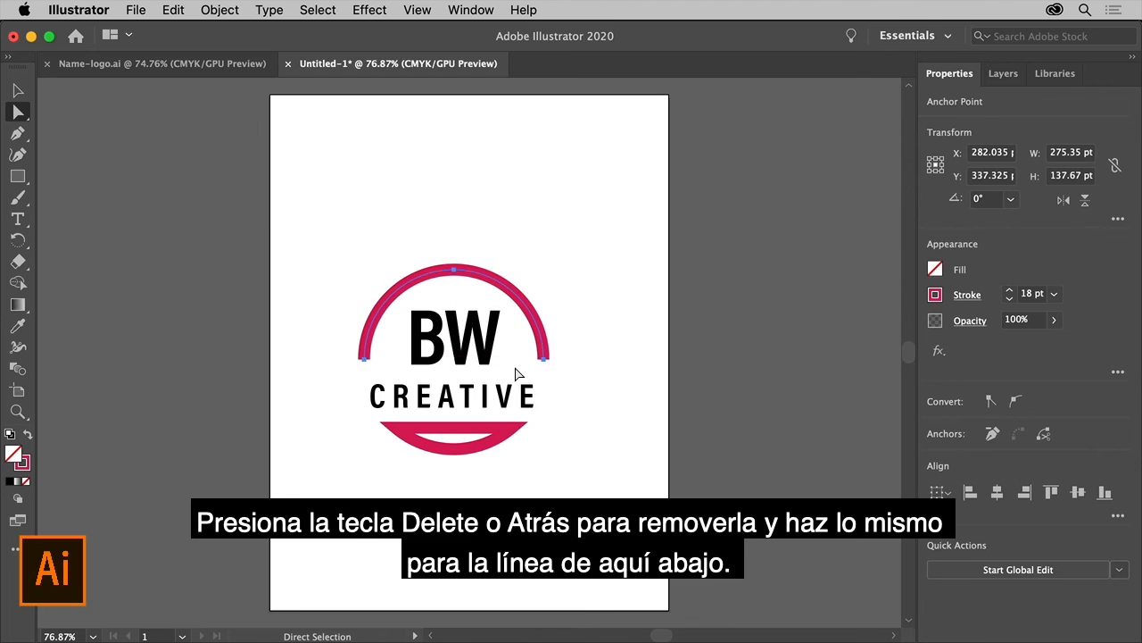
{"action": "left_click", "coordinate": [496, 432]}
{"action": "key", "text": "Delete"}
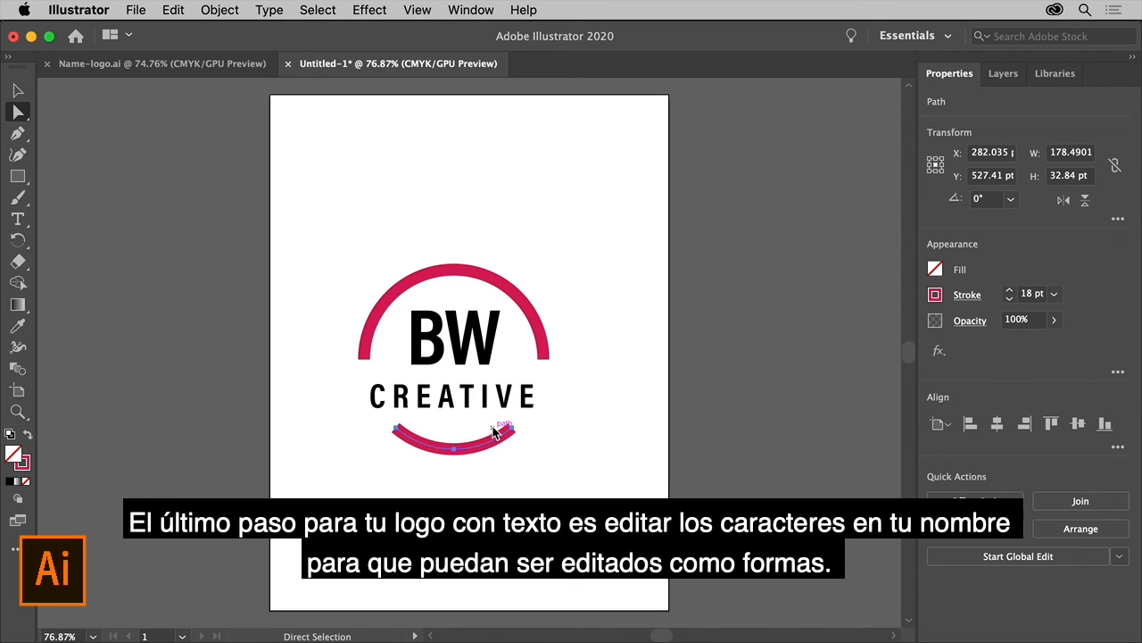
Step: Convert the BW text to outlines and pull the anchor points at the W's upper right end up and outward
{"action": "left_click", "coordinate": [484, 347]}
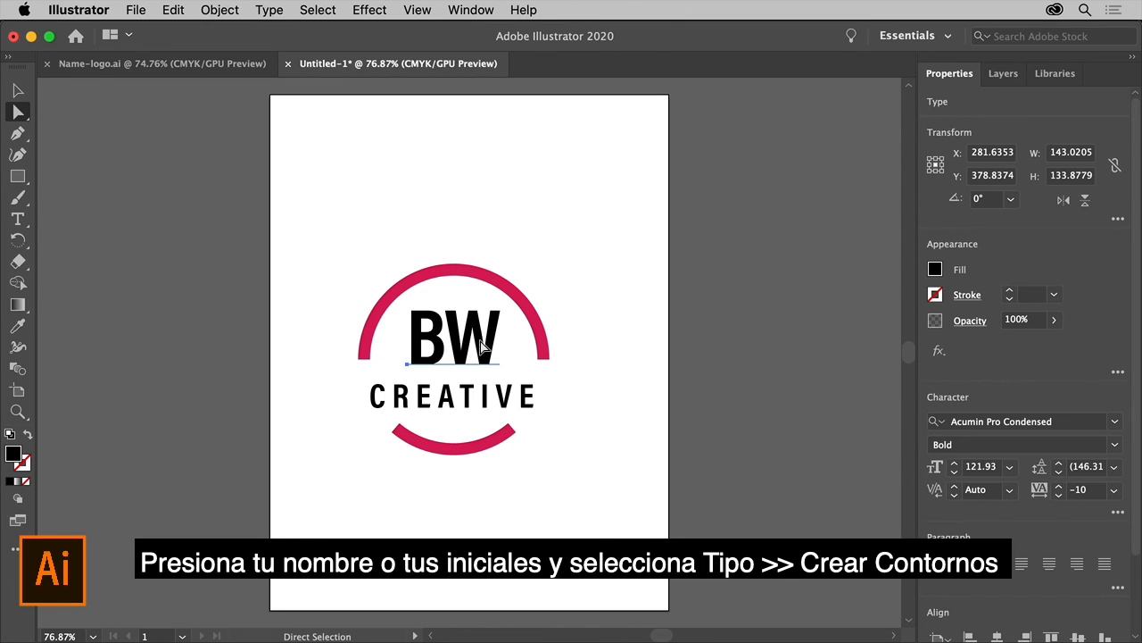
{"action": "left_click", "coordinate": [267, 11]}
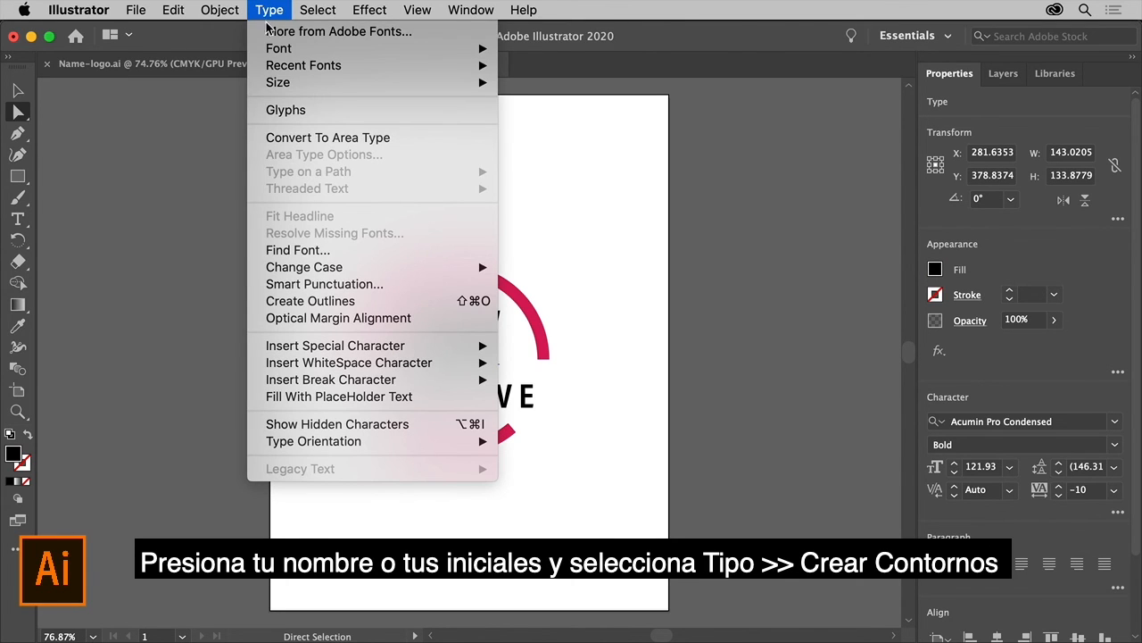
{"action": "left_click", "coordinate": [354, 303]}
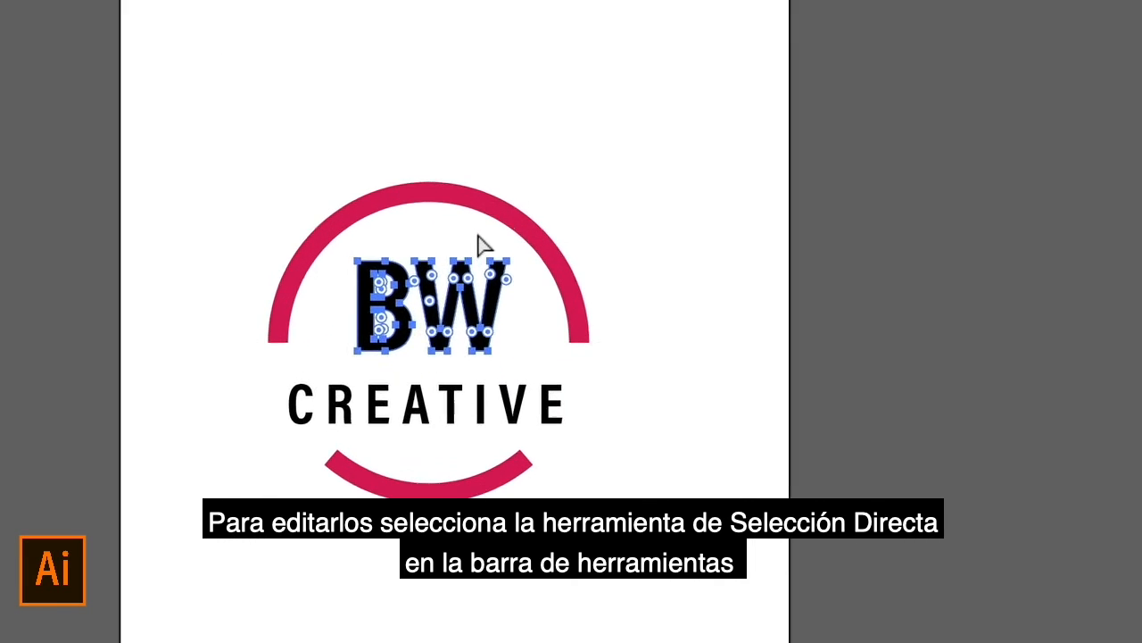
{"action": "left_click_drag", "start_coordinate": [479, 243], "coordinate": [523, 216]}
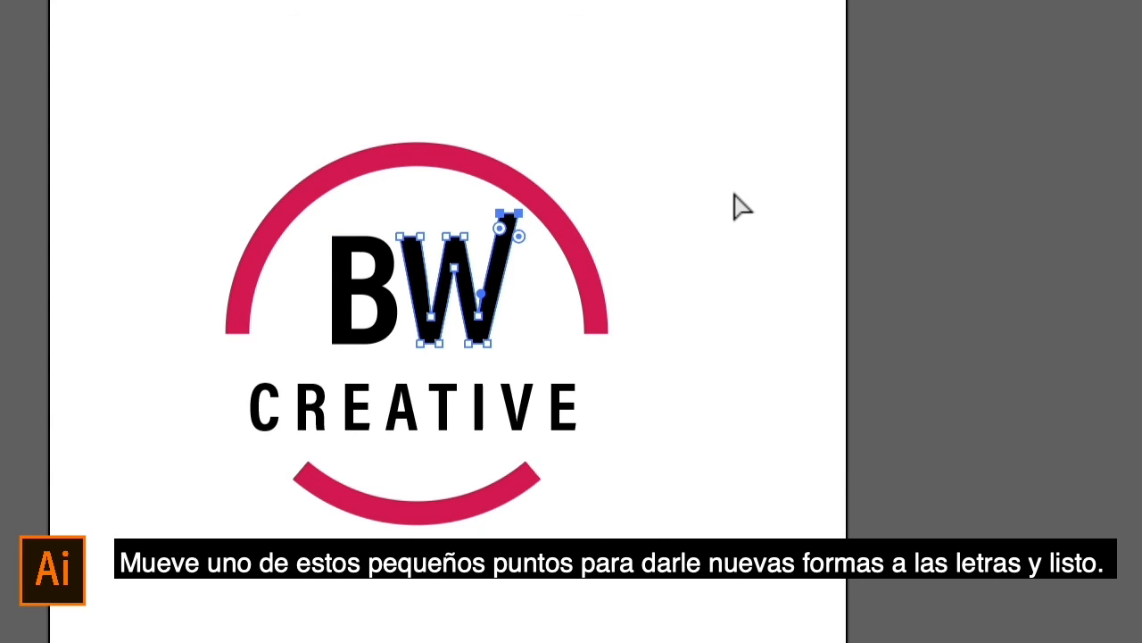
{"action": "left_click", "coordinate": [734, 205]}
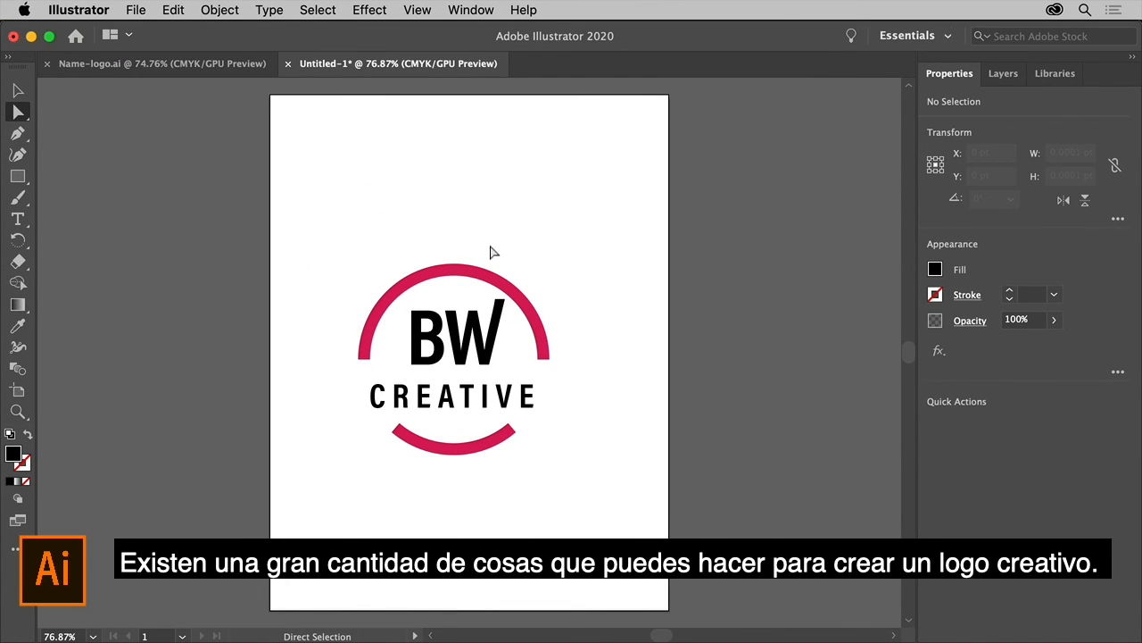
Step: Select the entire logo and export the selection as a PNG asset at 1x scale
{"action": "left_click", "coordinate": [16, 91]}
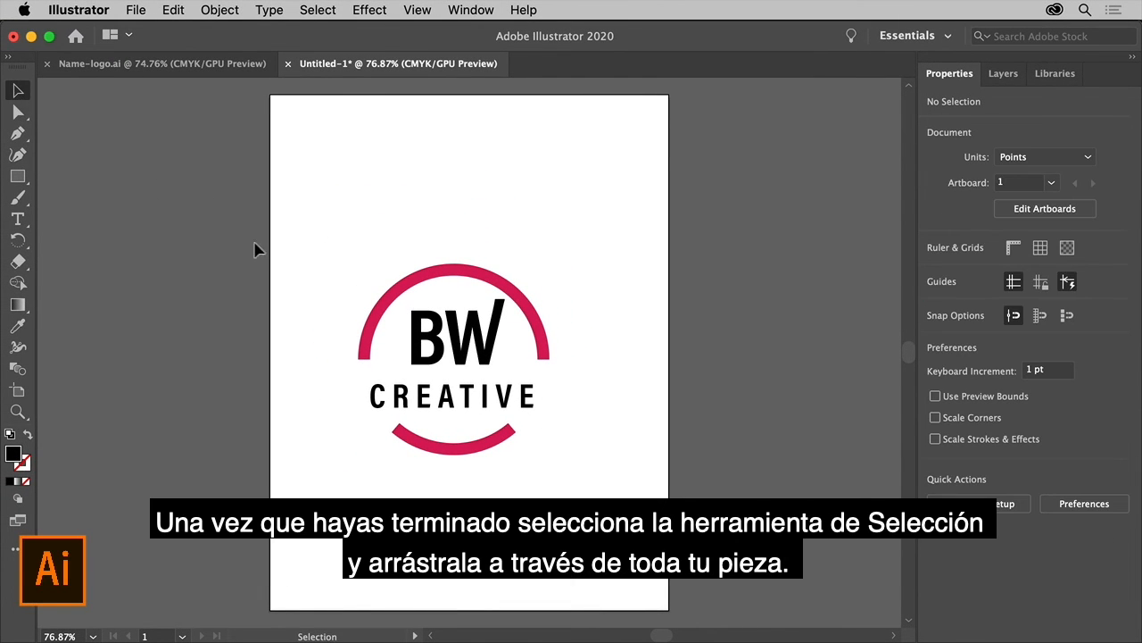
{"action": "left_click_drag", "start_coordinate": [359, 273], "coordinate": [605, 491]}
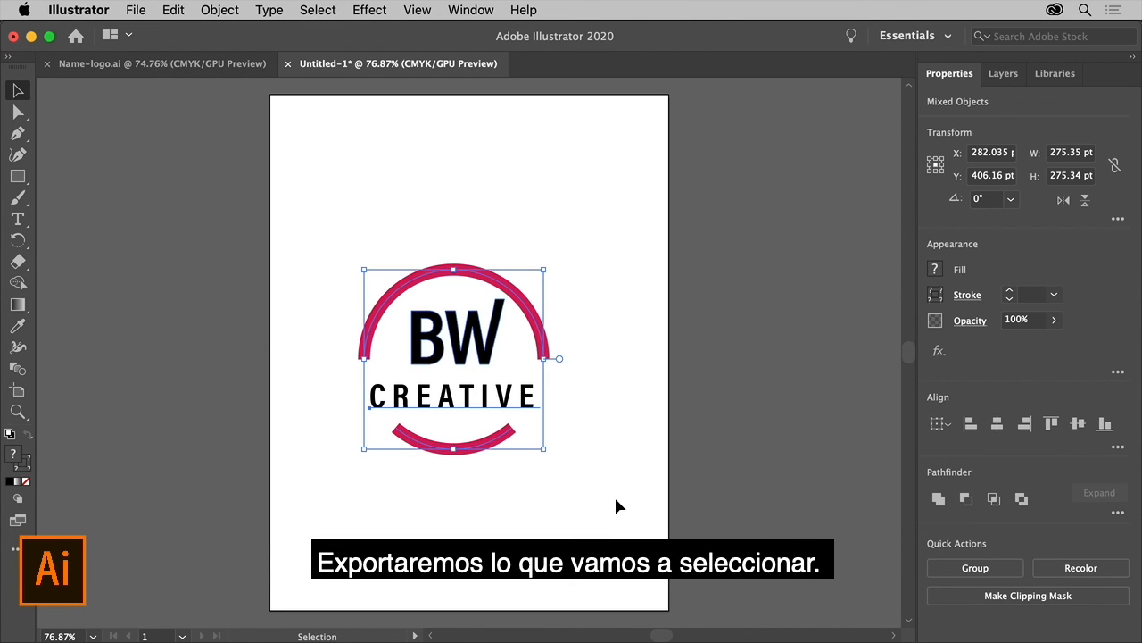
{"action": "left_click", "coordinate": [144, 14]}
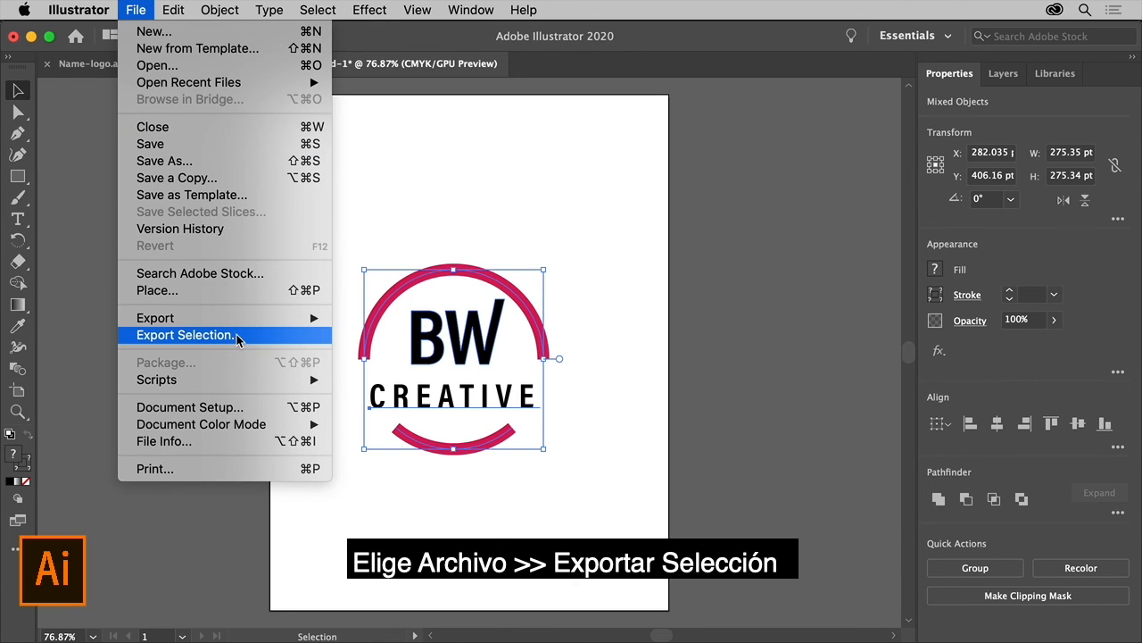
{"action": "left_click", "coordinate": [185, 335]}
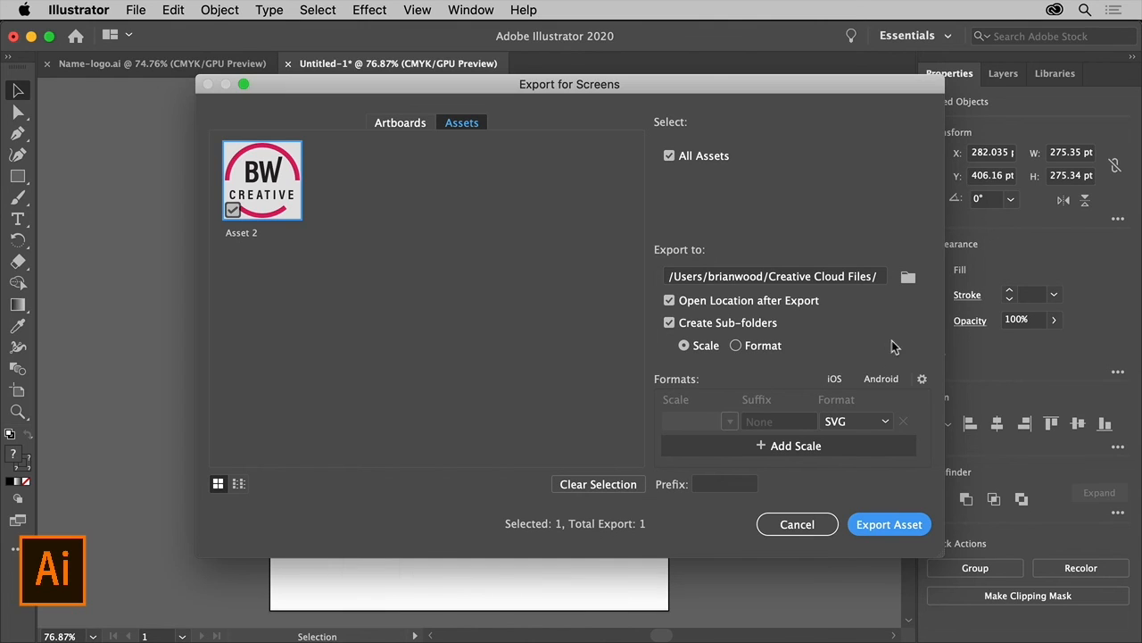
{"action": "left_click", "coordinate": [884, 421]}
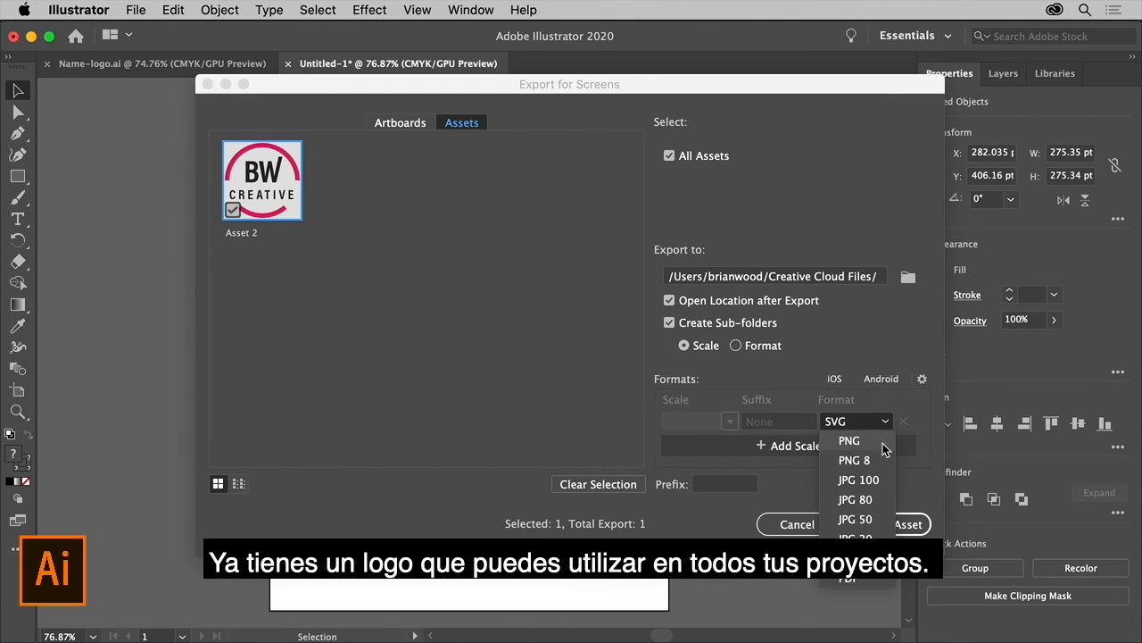
{"action": "left_click", "coordinate": [883, 442]}
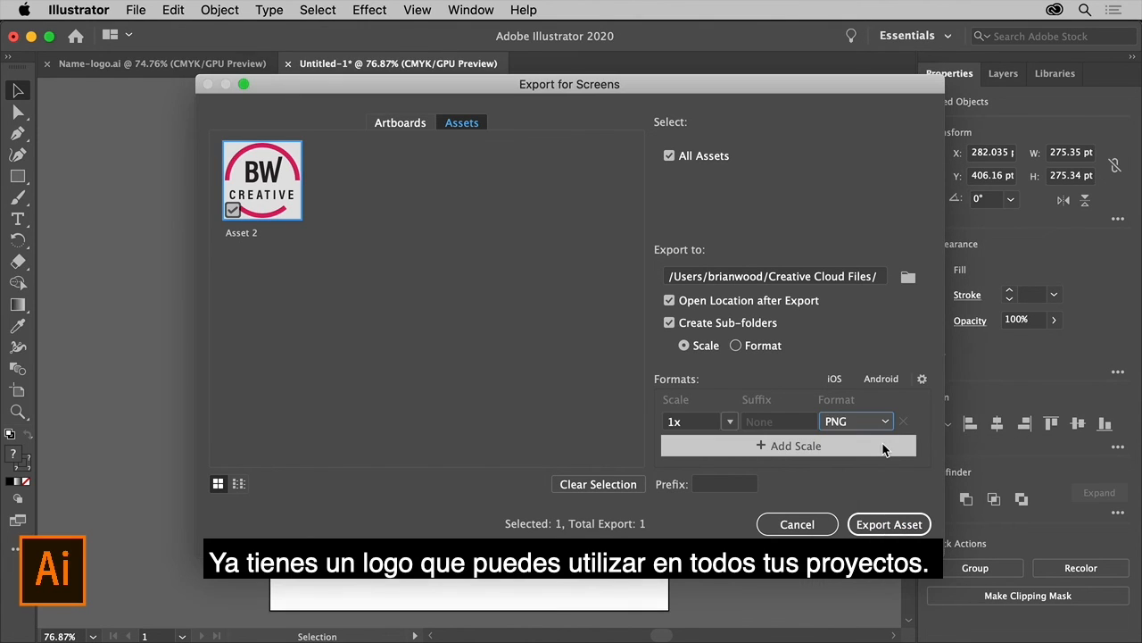
{"action": "left_click", "coordinate": [900, 528]}
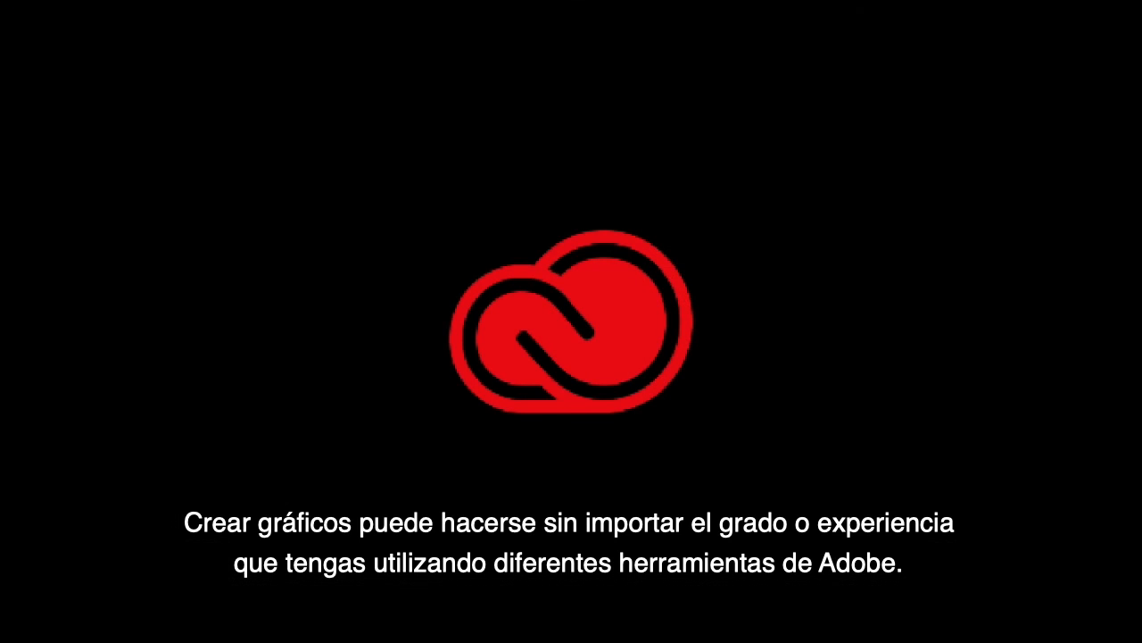